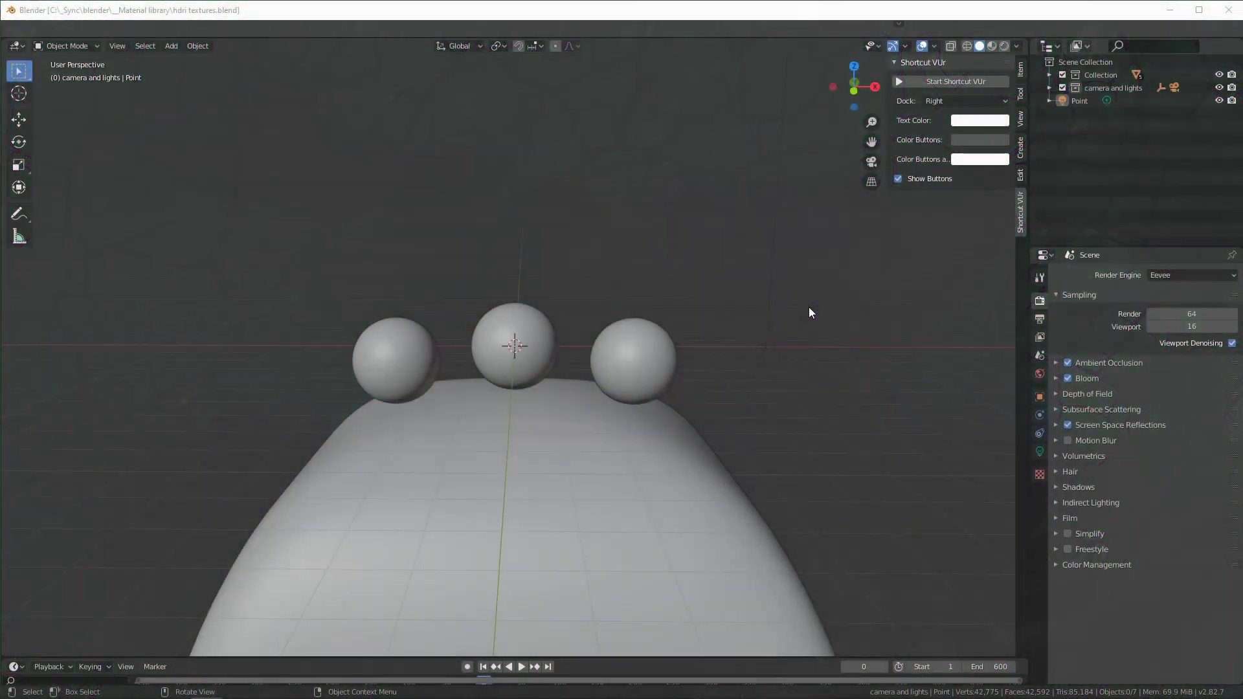
# - Switch the viewport to Rendered shading to see the spheres under the scene's current lighting
pyautogui.moveTo(810, 314); pyautogui.dragTo(460, 328, button='middle')
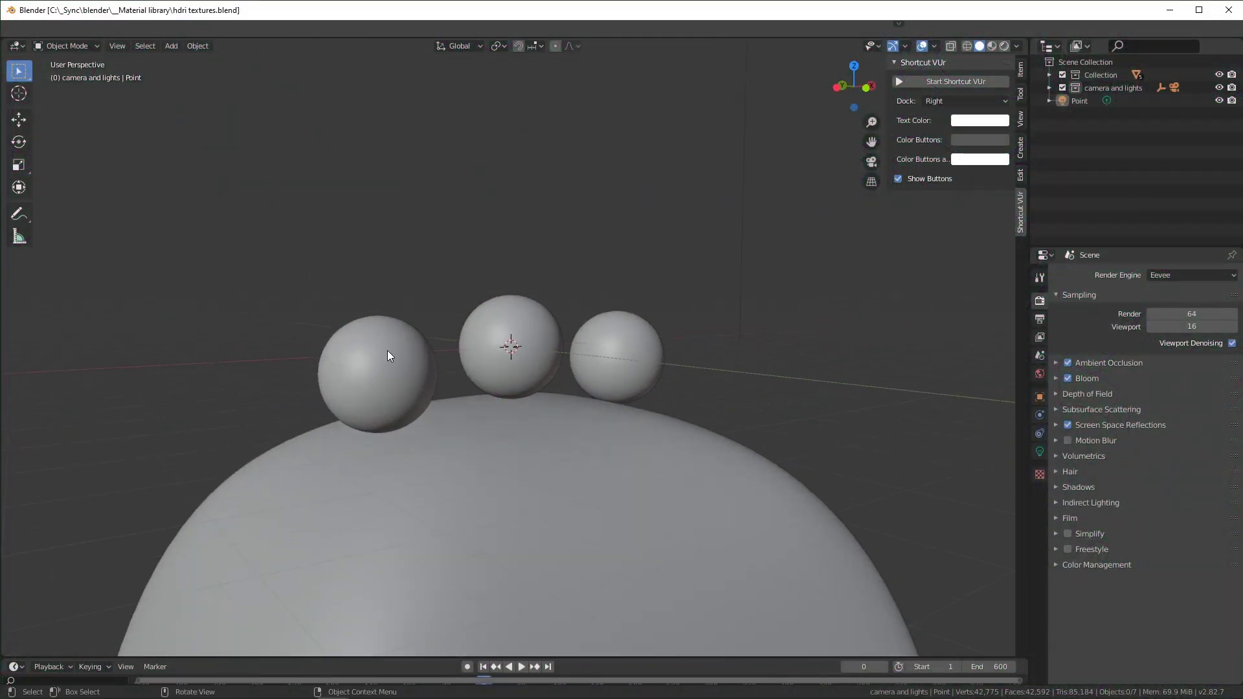
pyautogui.click(1004, 47)
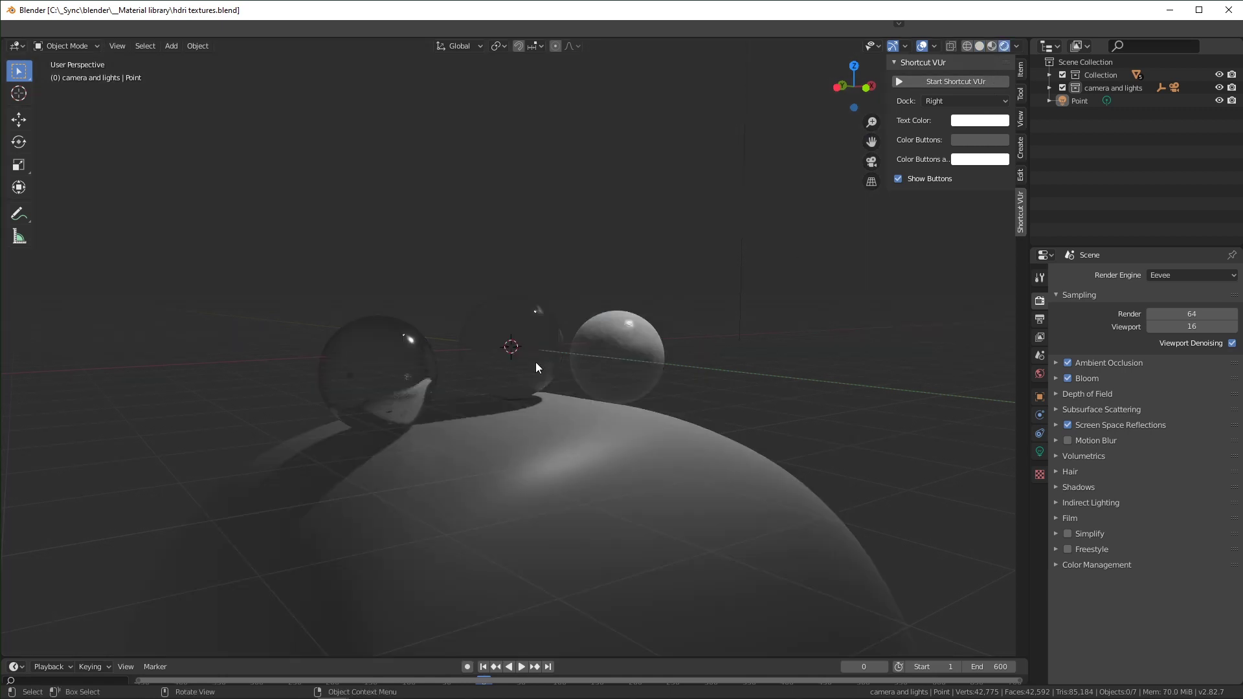
pyautogui.scroll(5, 542, 366)
pyautogui.scroll(-3, 547, 355)
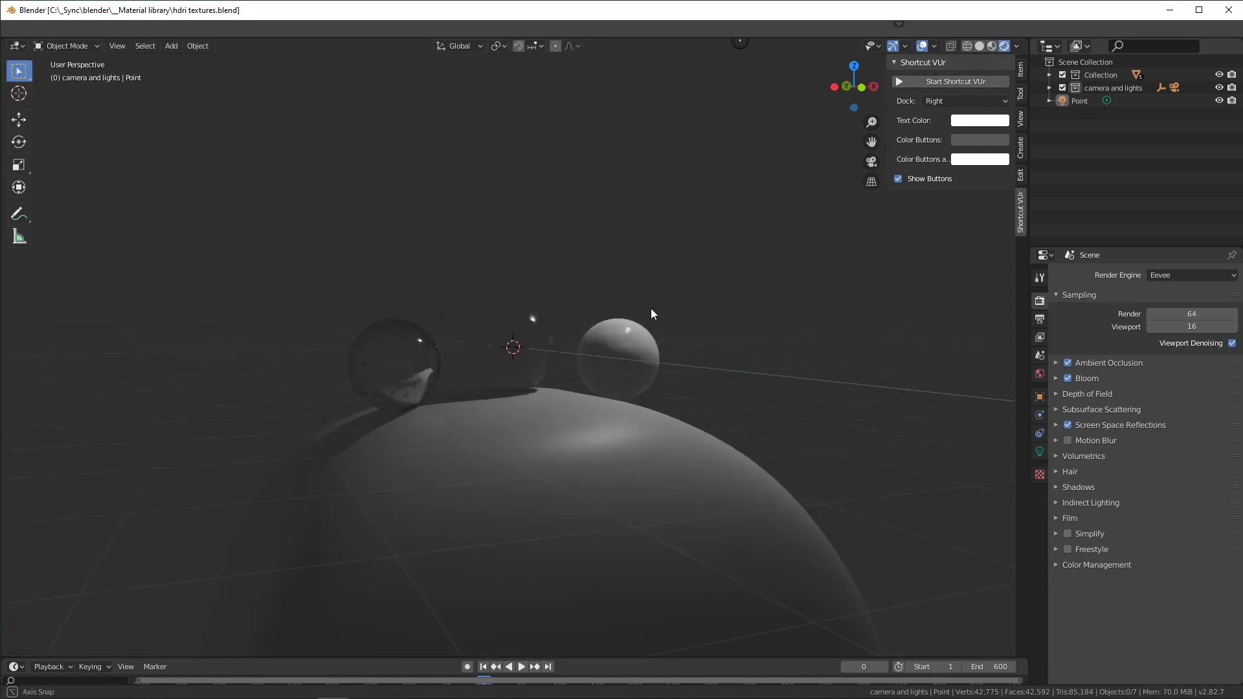
# - Delete the point light above the spheres
pyautogui.moveTo(651, 310); pyautogui.dragTo(697, 87, button='middle')
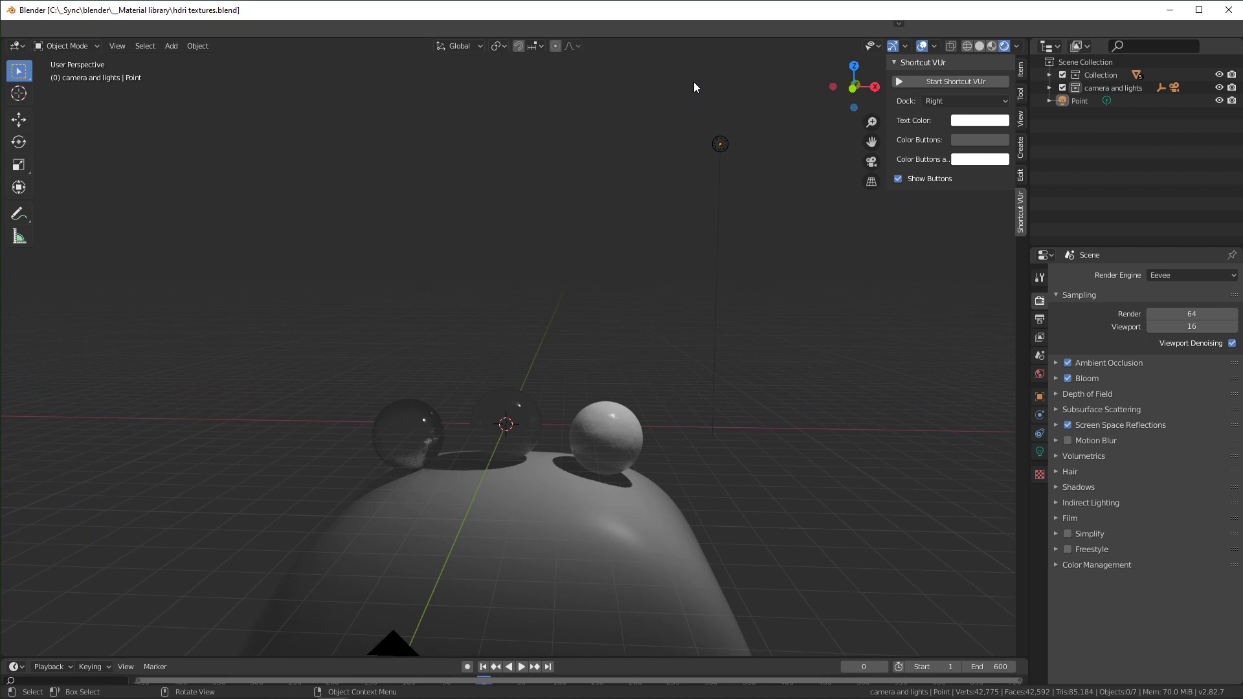
pyautogui.click(720, 144)
pyautogui.press('x')
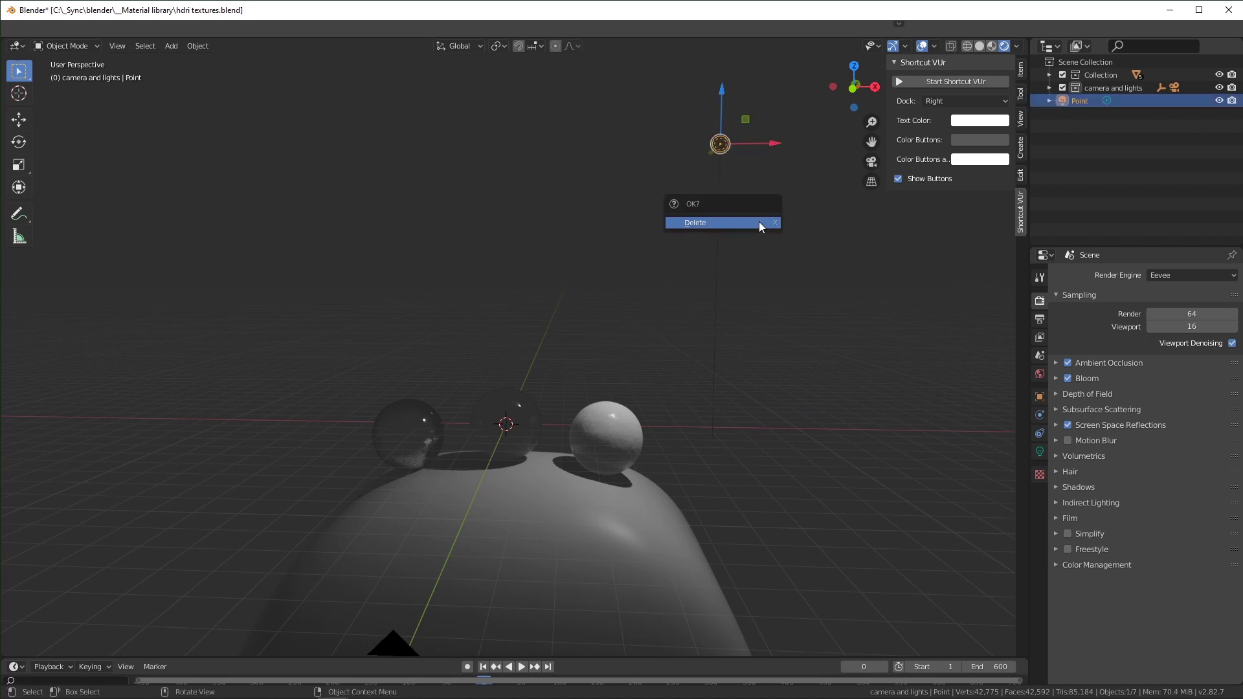
pyautogui.click(759, 222)
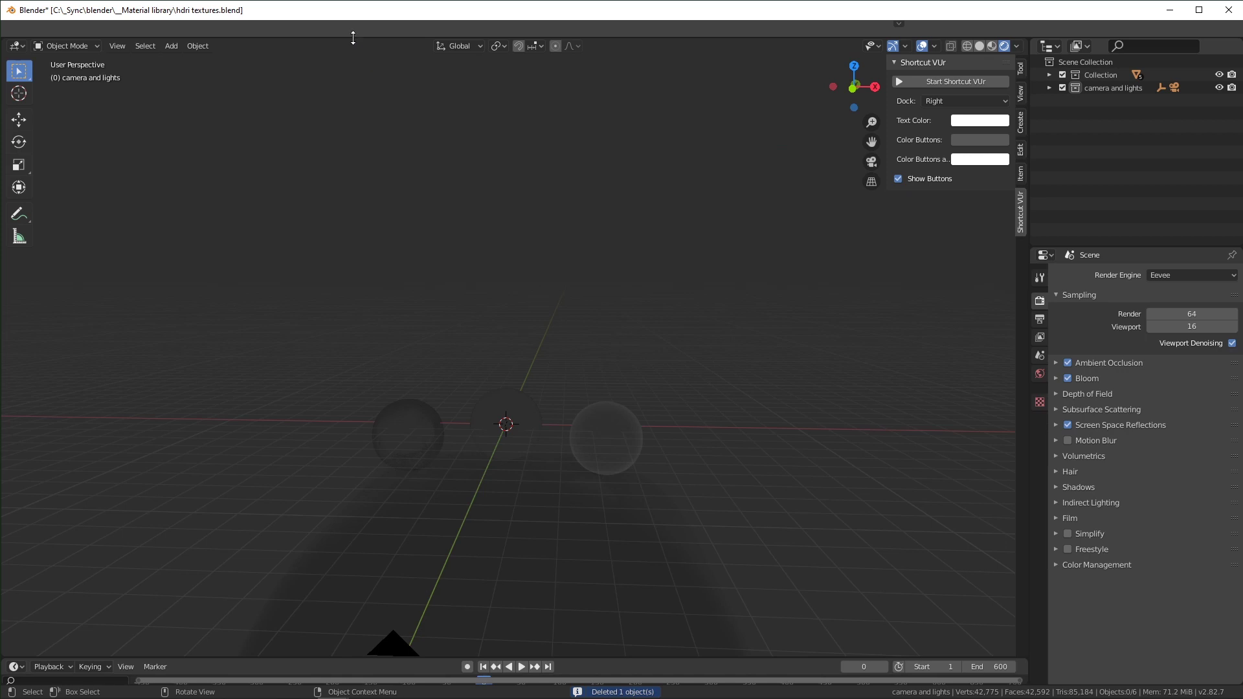
# - Switch to the Shading workspace and show the World shader nodes in the node editor
pyautogui.moveTo(353, 37); pyautogui.dragTo(353, 39)
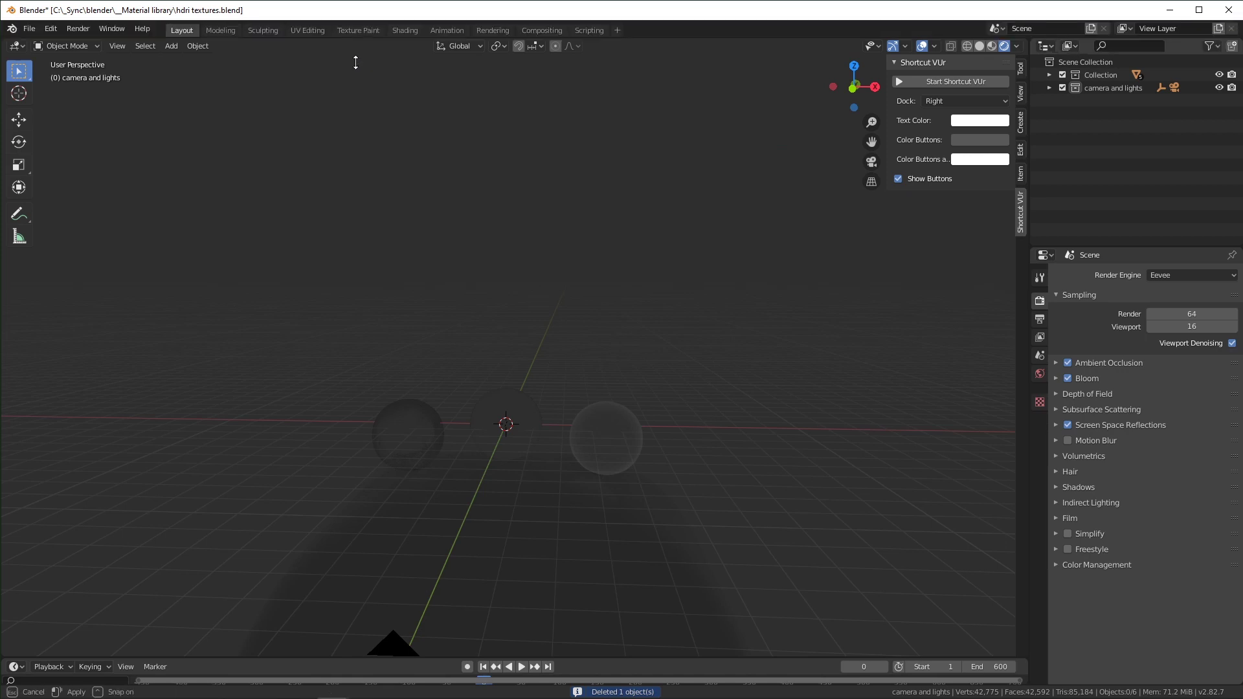
pyautogui.click(402, 29)
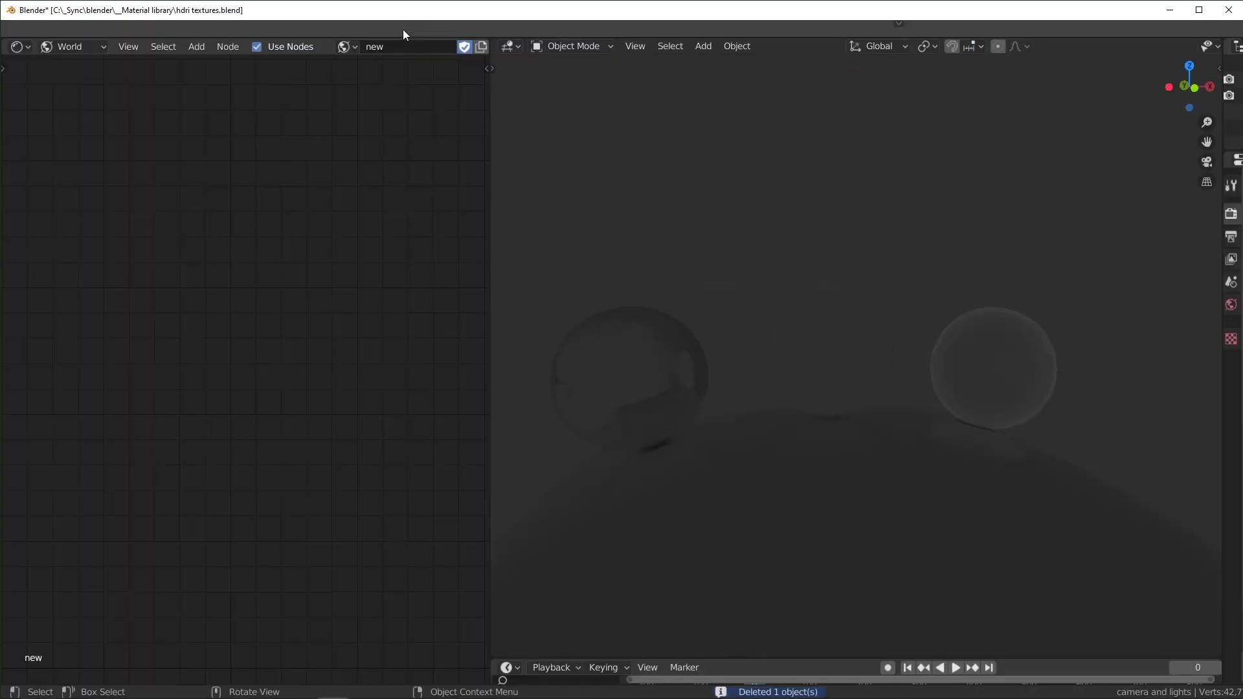
pyautogui.click(62, 49)
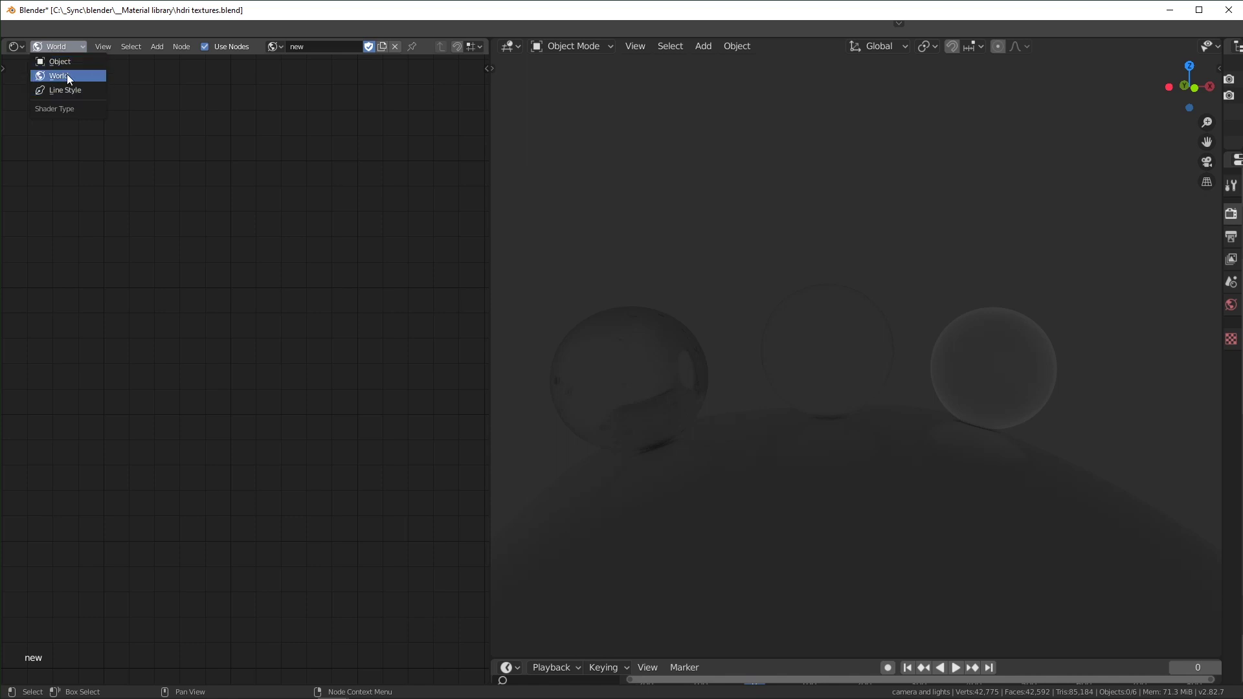
pyautogui.click(67, 75)
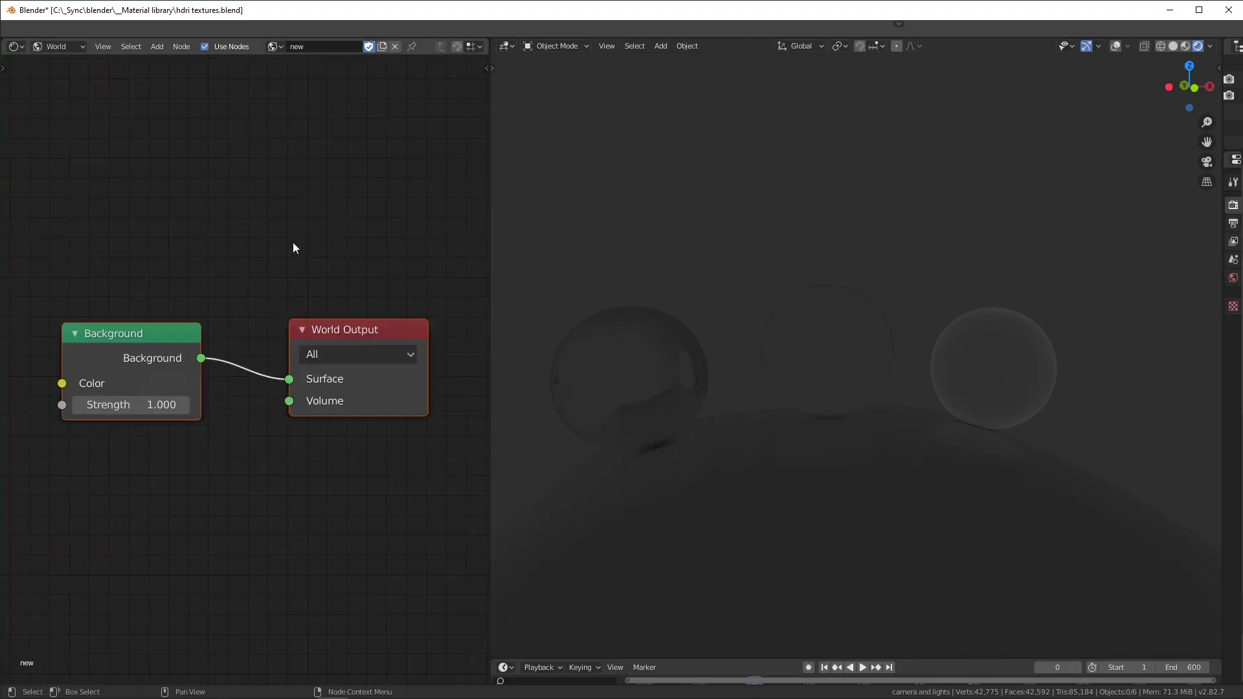
# - Add a Voronoi Texture node in front of the Background node in the world node tree
pyautogui.scroll(-3, 293, 248)
pyautogui.hotkey('shift', 'a')
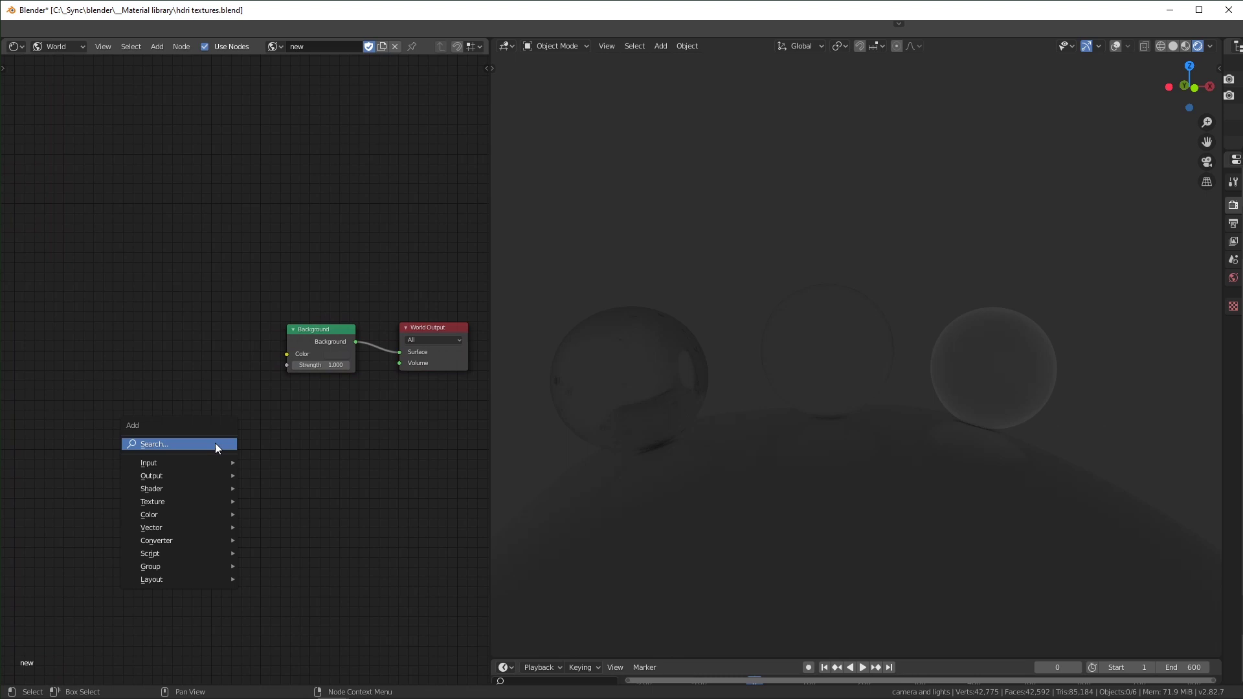
pyautogui.click(215, 442)
pyautogui.write('vor')
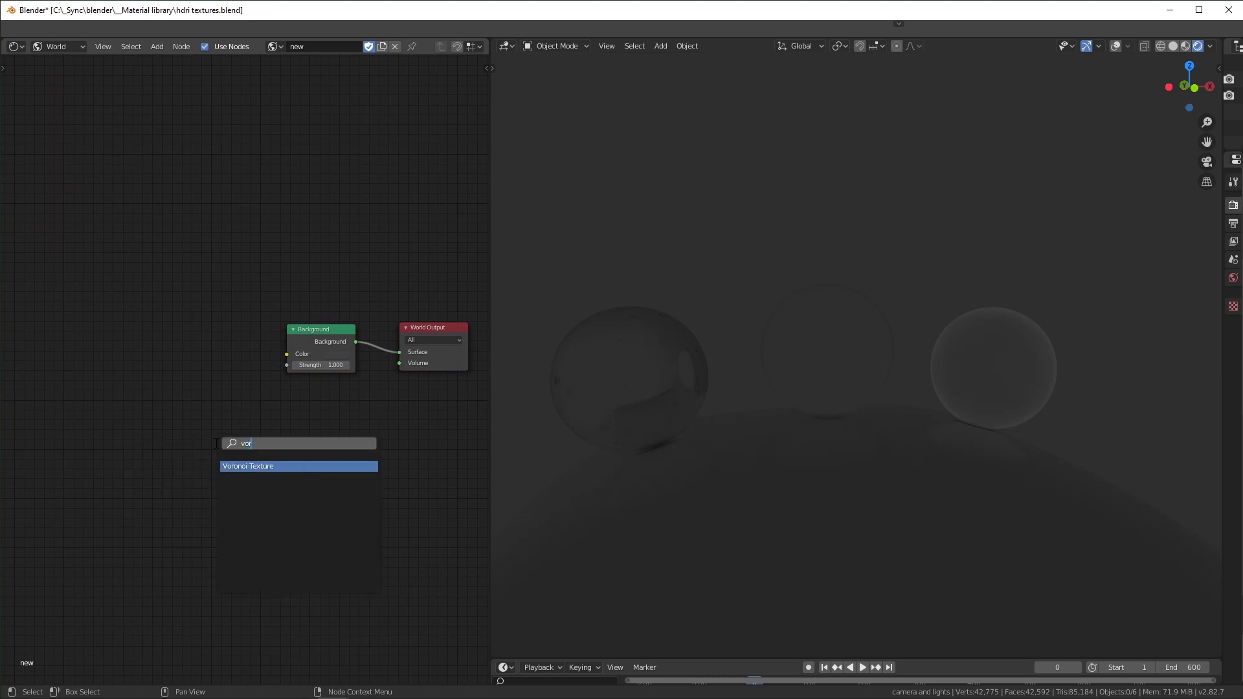
pyautogui.press('Return')
pyautogui.click(120, 291)
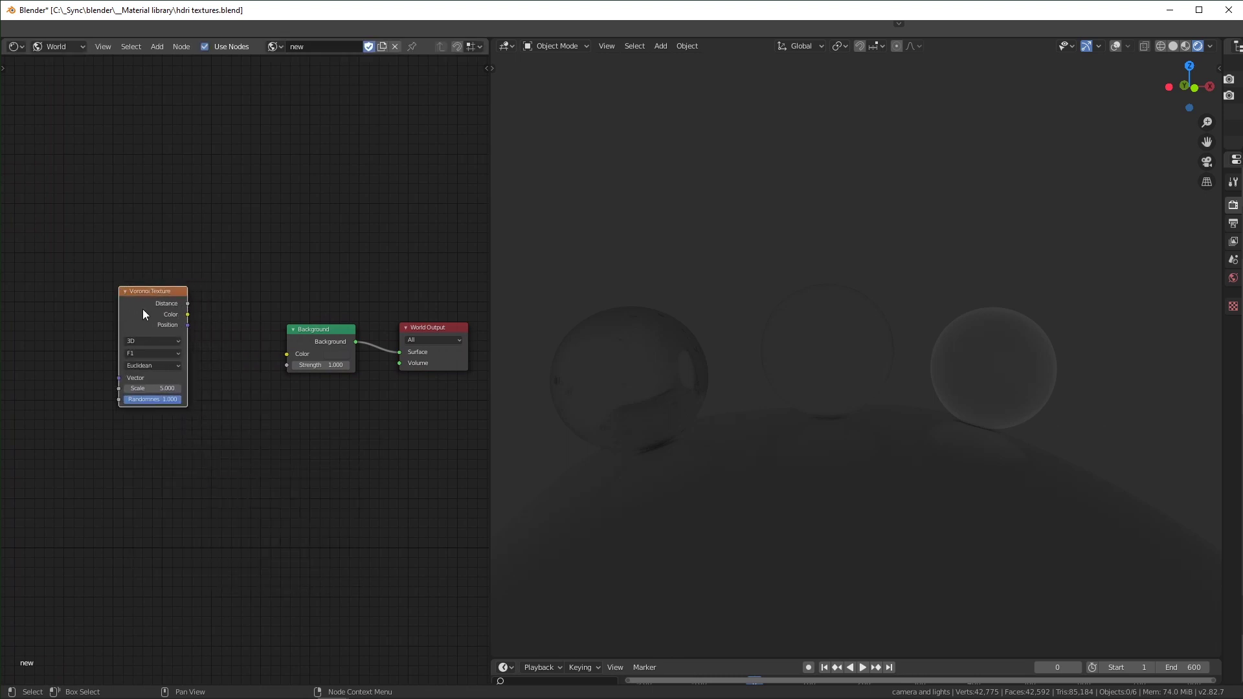
# - Add Texture Coordinate and Mapping nodes linked to the Voronoi Texture's Vector input
pyautogui.hotkey('ctrl', 't')
pyautogui.moveTo(130, 502); pyautogui.dragTo(258, 466, button='middle')
pyautogui.scroll(2, 264, 446)
pyautogui.scroll(-2, 285, 471)
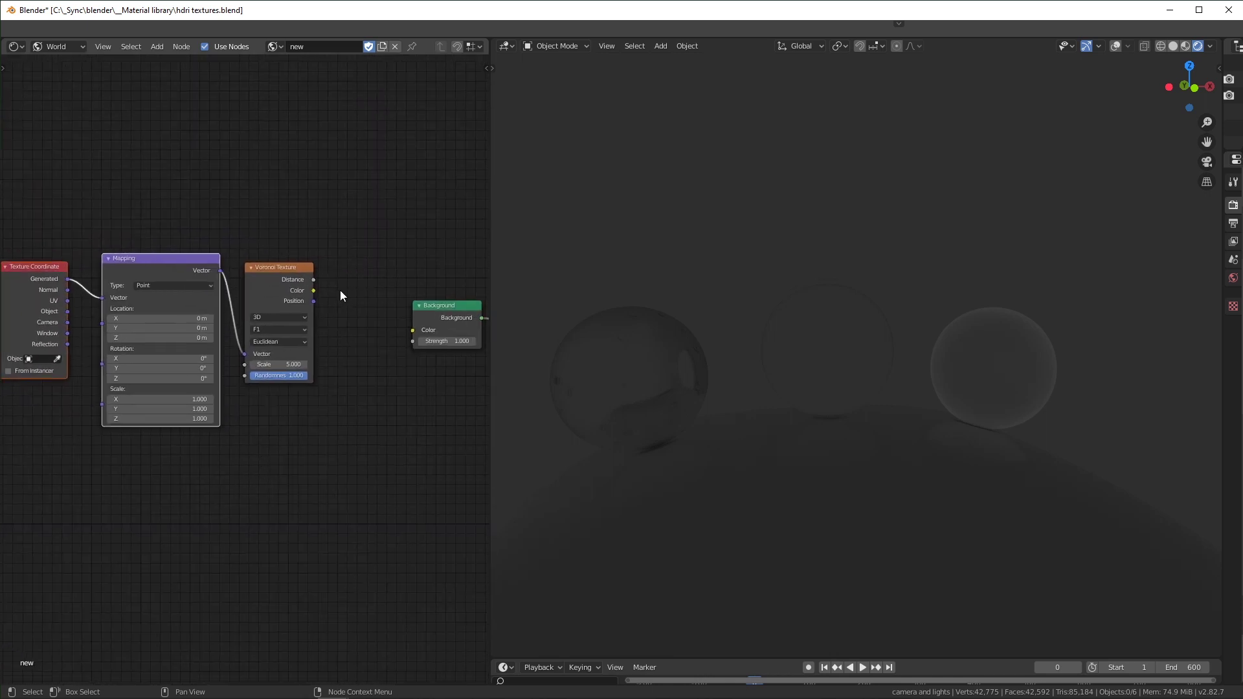
# - Connect the Voronoi Texture's Distance output to the Background node's Color and view the pattern around the spheres
pyautogui.scroll(-1, 343, 295)
pyautogui.moveTo(360, 304); pyautogui.dragTo(331, 301, button='middle')
pyautogui.click(279, 282)
pyautogui.moveTo(280, 283); pyautogui.dragTo(370, 329)
pyautogui.moveTo(693, 313); pyautogui.dragTo(710, 274, button='middle')
pyautogui.scroll(2, 298, 436)
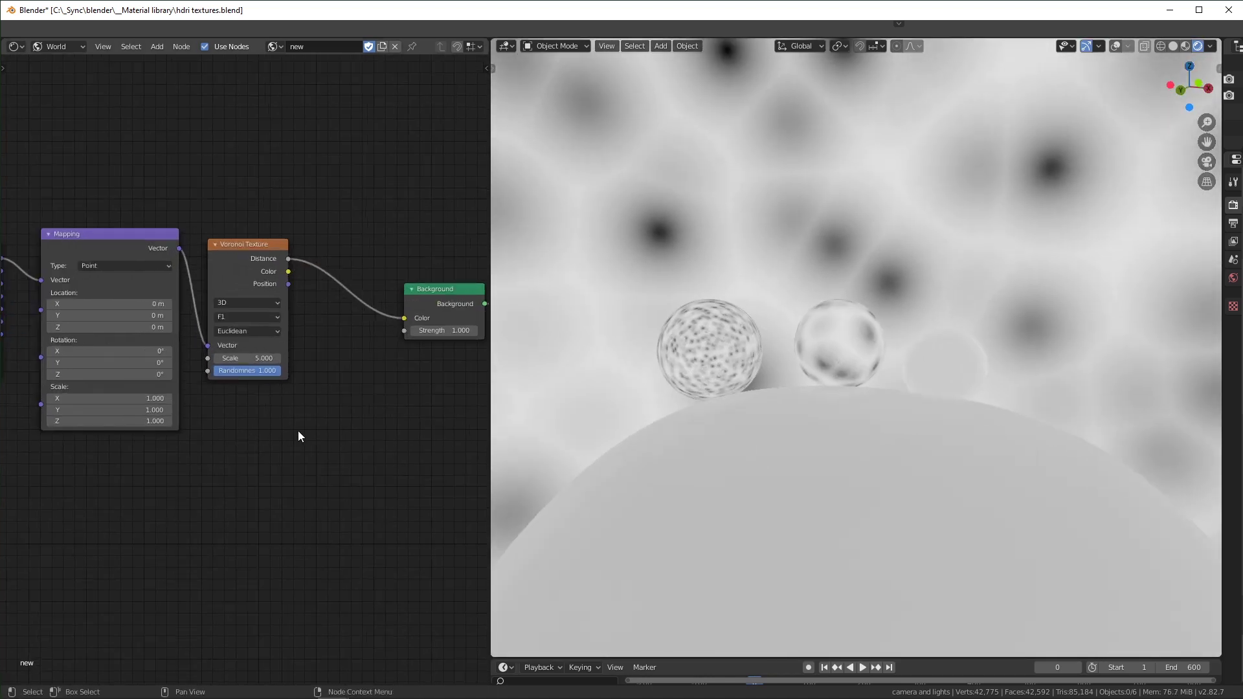
# - Insert a Map Range node on the link between the Voronoi Texture and the Background node
pyautogui.hotkey('shift', 'a')
pyautogui.click(341, 430)
pyautogui.write('map')
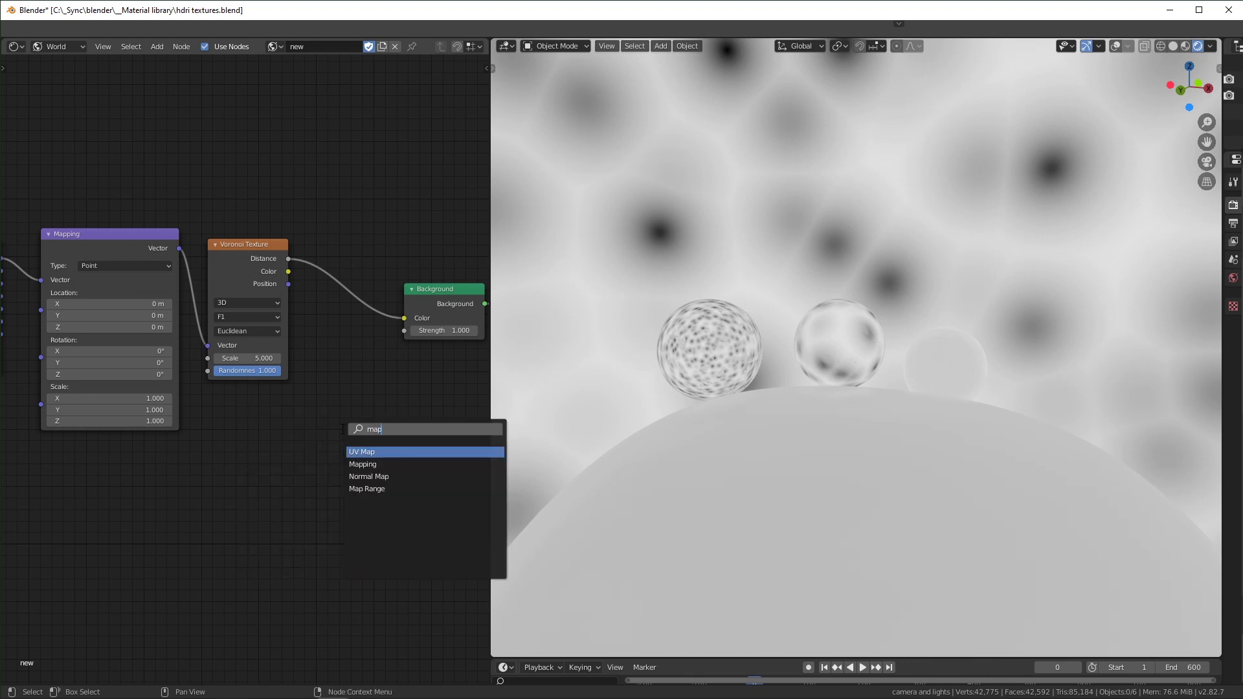
pyautogui.click(390, 491)
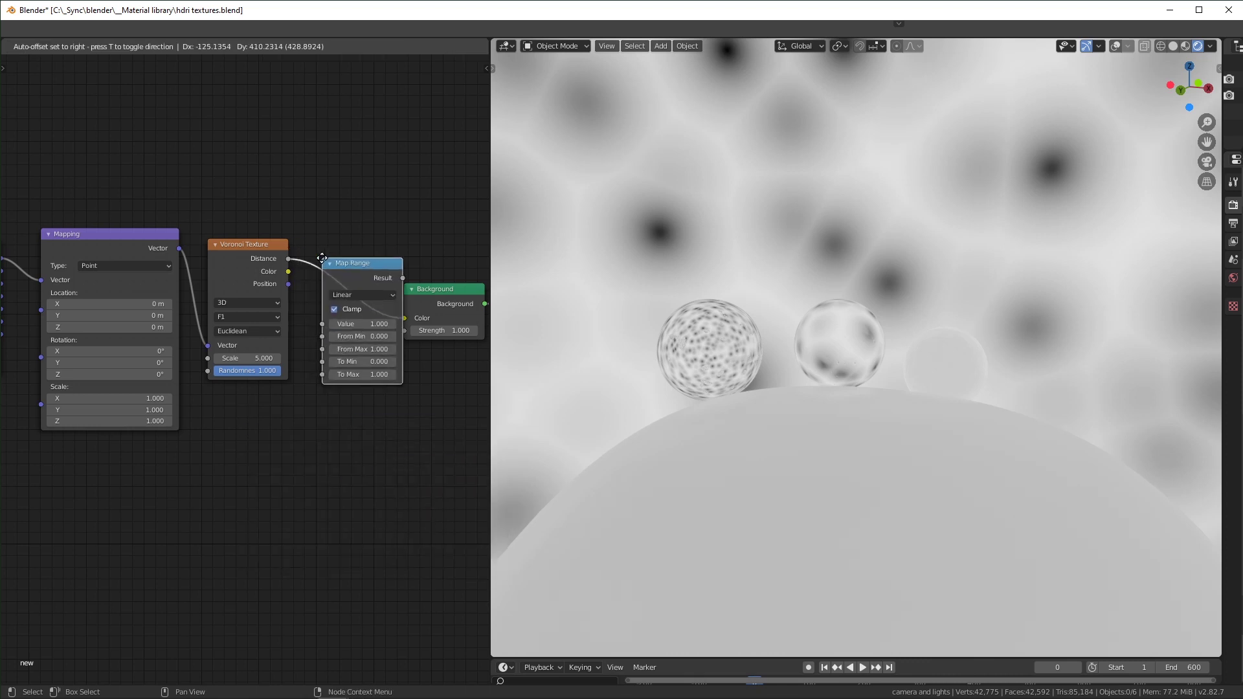
pyautogui.click(320, 258)
pyautogui.scroll(-5, 350, 440)
pyautogui.moveTo(345, 440); pyautogui.dragTo(289, 441, button='middle')
pyautogui.scroll(4, 295, 453)
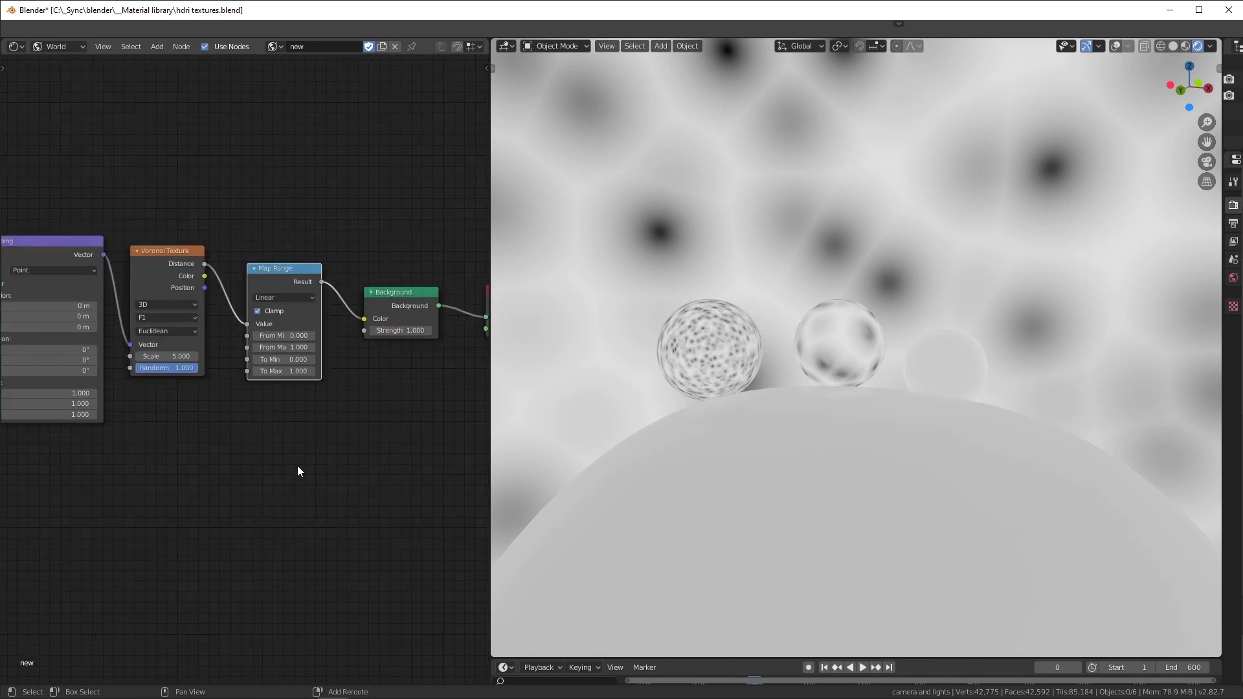
# - Add a Value node below the Voronoi Texture node
pyautogui.hotkey('shift', 'a')
pyautogui.click(298, 465)
pyautogui.write('value')
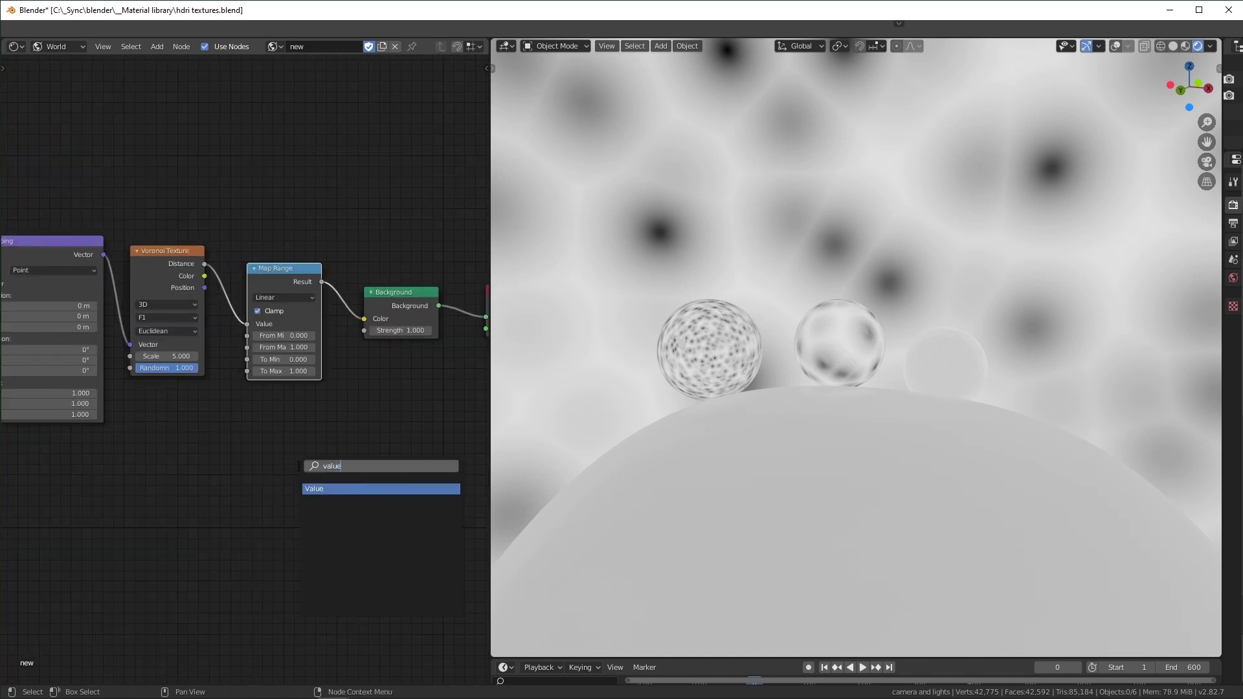
pyautogui.press('Return')
pyautogui.click(231, 465)
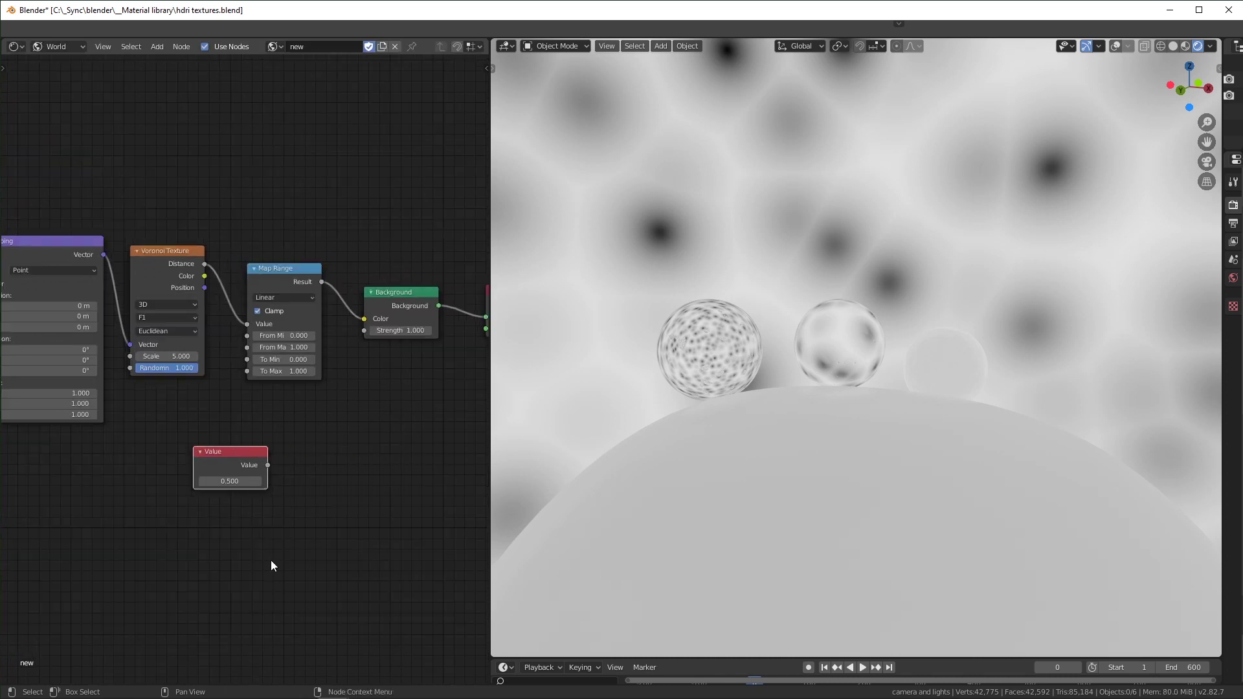
# - Add a Math node set to Add beside the Value node and link the Value output to its first input
pyautogui.hotkey('shift', 'a')
pyautogui.write('math')
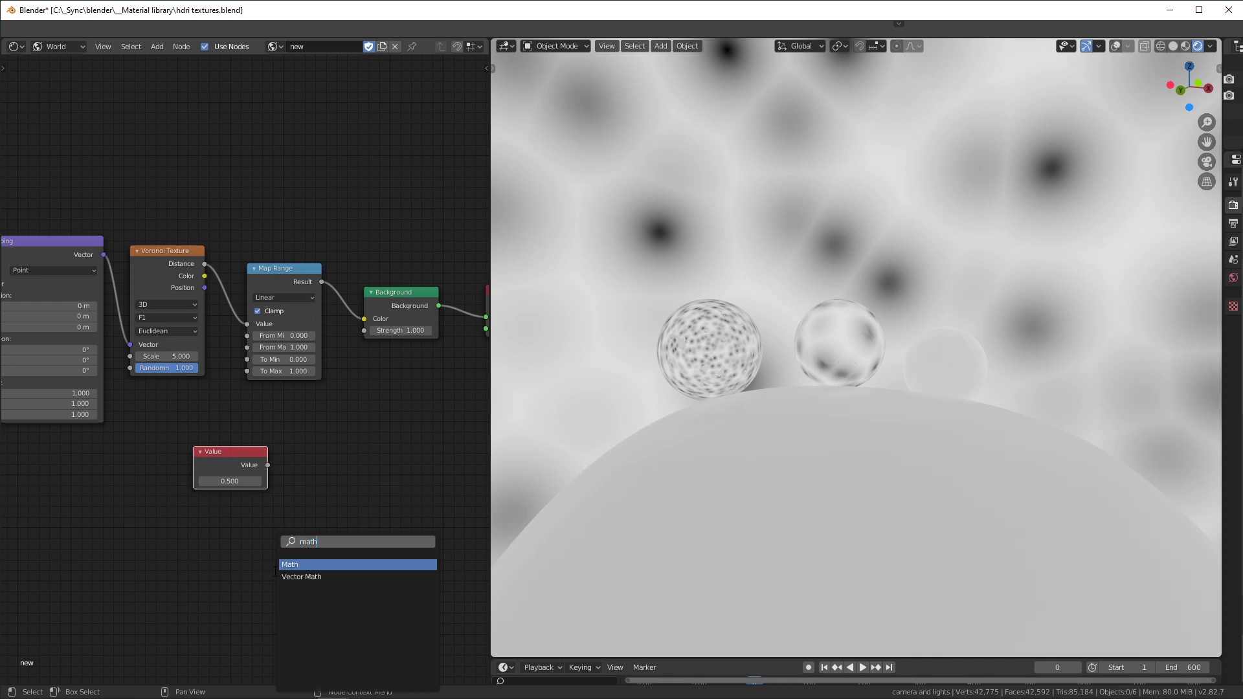
pyautogui.press('Return')
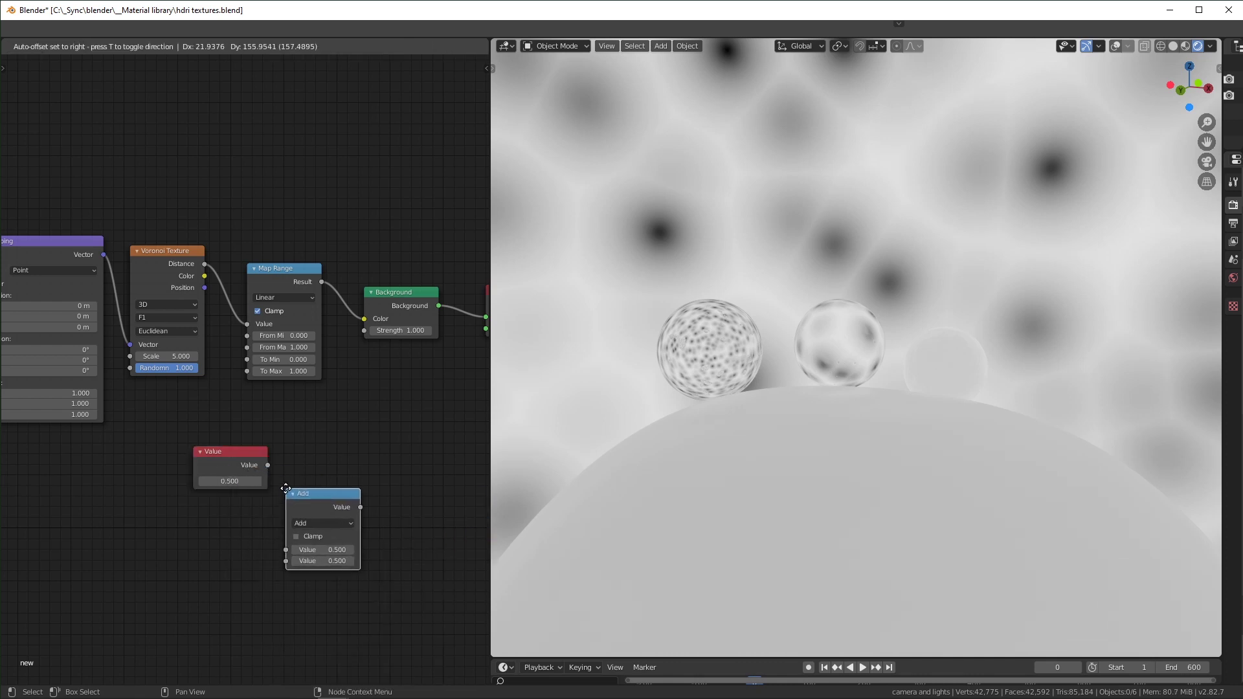
pyautogui.click(261, 505)
pyautogui.moveTo(267, 465); pyautogui.dragTo(287, 551)
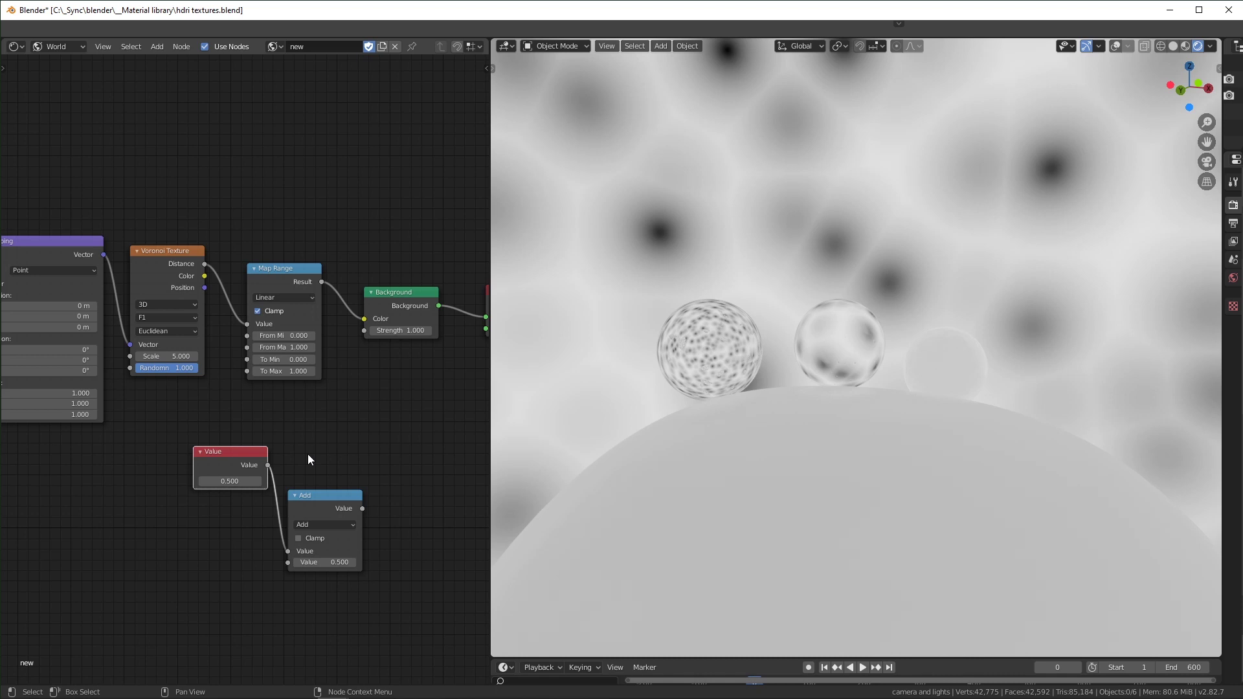
# - Move the Map Range, Background and World Output nodes farther from the Voronoi Texture to make room
pyautogui.scroll(-3, 281, 402)
pyautogui.press('g')
pyautogui.click(452, 379)
pyautogui.moveTo(476, 381); pyautogui.dragTo(363, 317)
pyautogui.press('g')
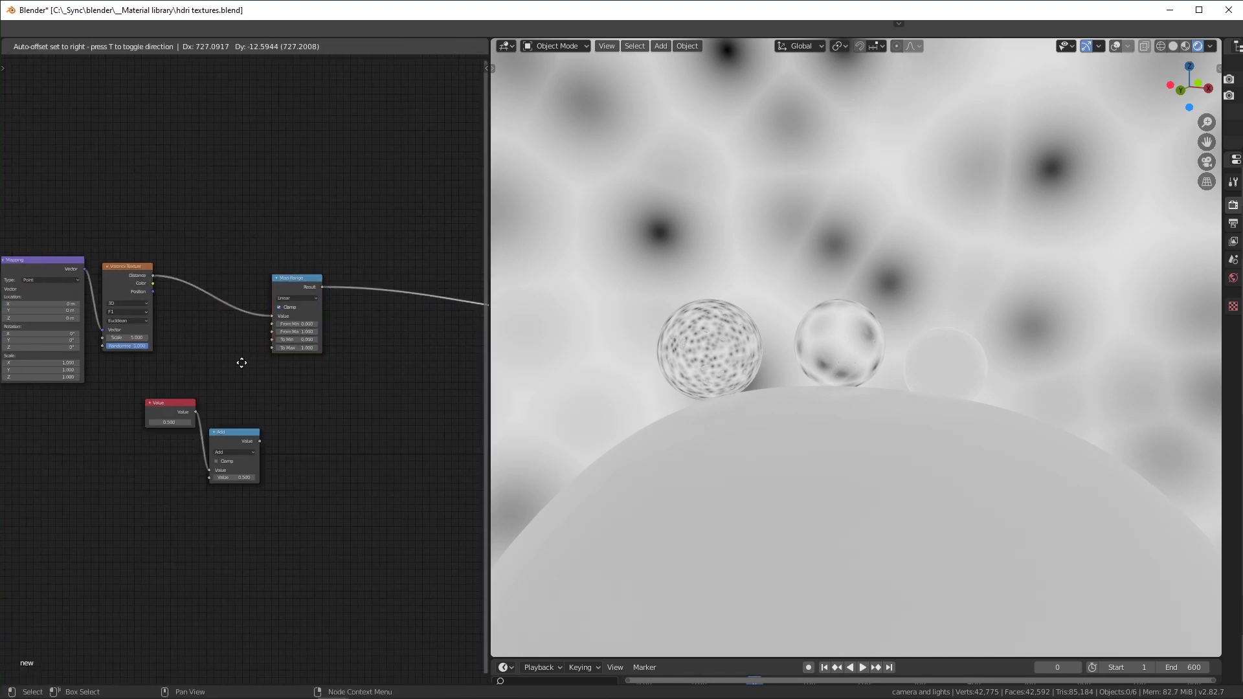
pyautogui.click(246, 367)
# - Connect the Value node to Map Range's From Min and the Add node's output to From Max
pyautogui.scroll(7, 246, 369)
pyautogui.moveTo(161, 443); pyautogui.dragTo(294, 295)
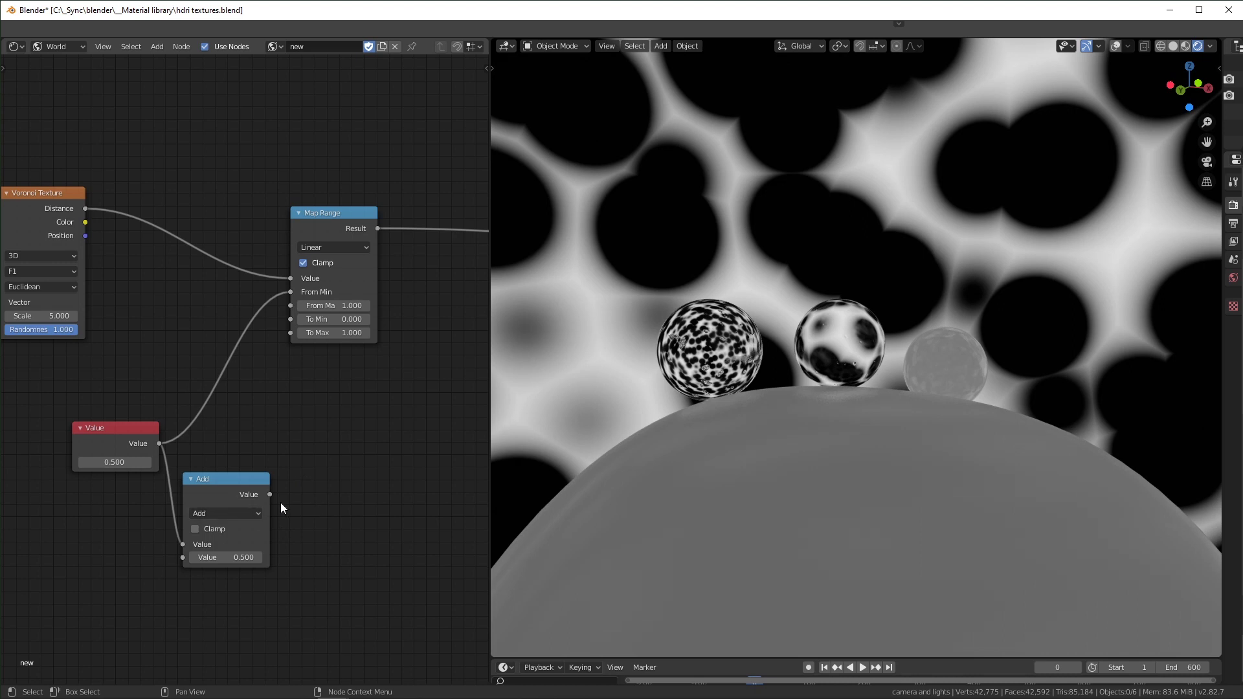
pyautogui.moveTo(270, 494); pyautogui.dragTo(290, 304)
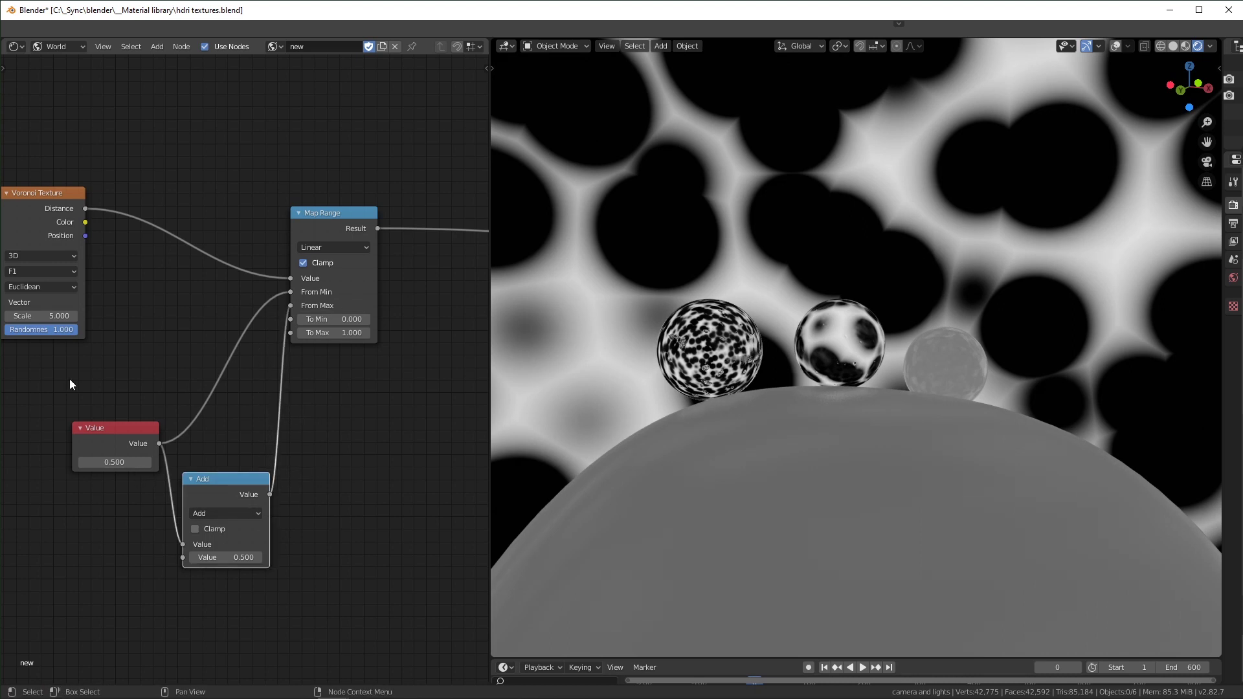
# - Move the Value and Add nodes together closer to the Map Range node
pyautogui.moveTo(69, 397); pyautogui.dragTo(254, 558)
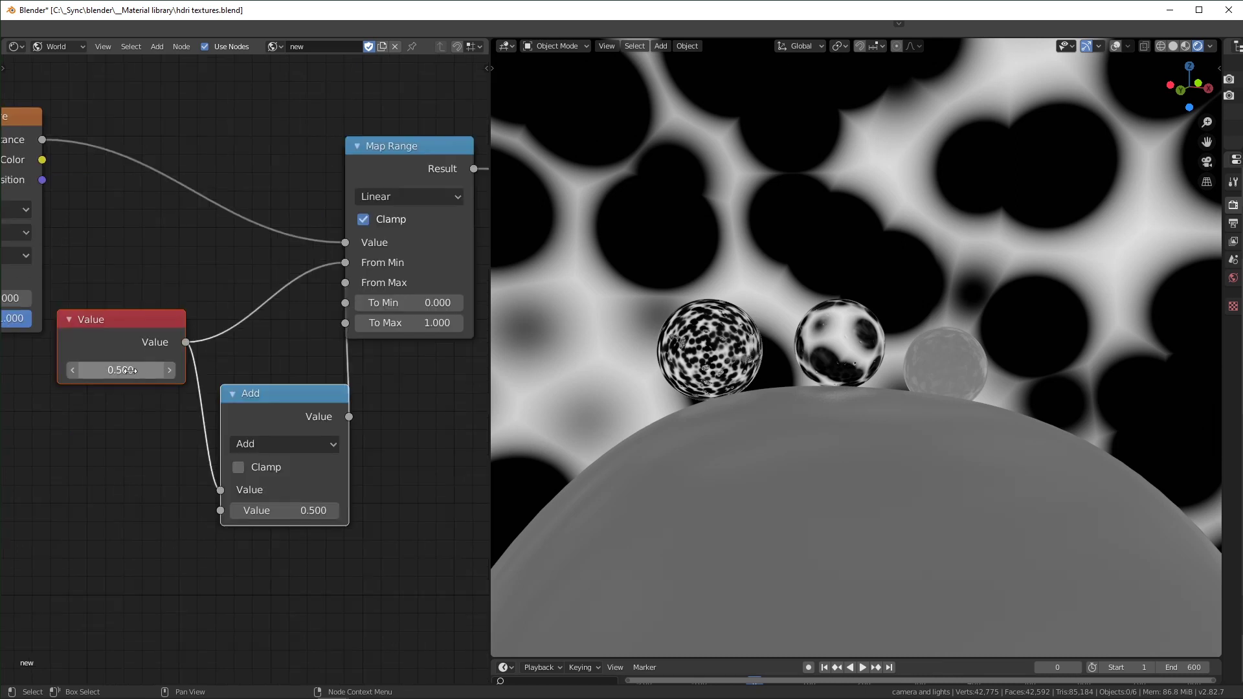
pyautogui.moveTo(130, 371)
pyautogui.mouseDown()
pyautogui.moveTo(117, 371)
pyautogui.moveTo(143, 371)
pyautogui.mouseUp()
pyautogui.rightClick(131, 371)
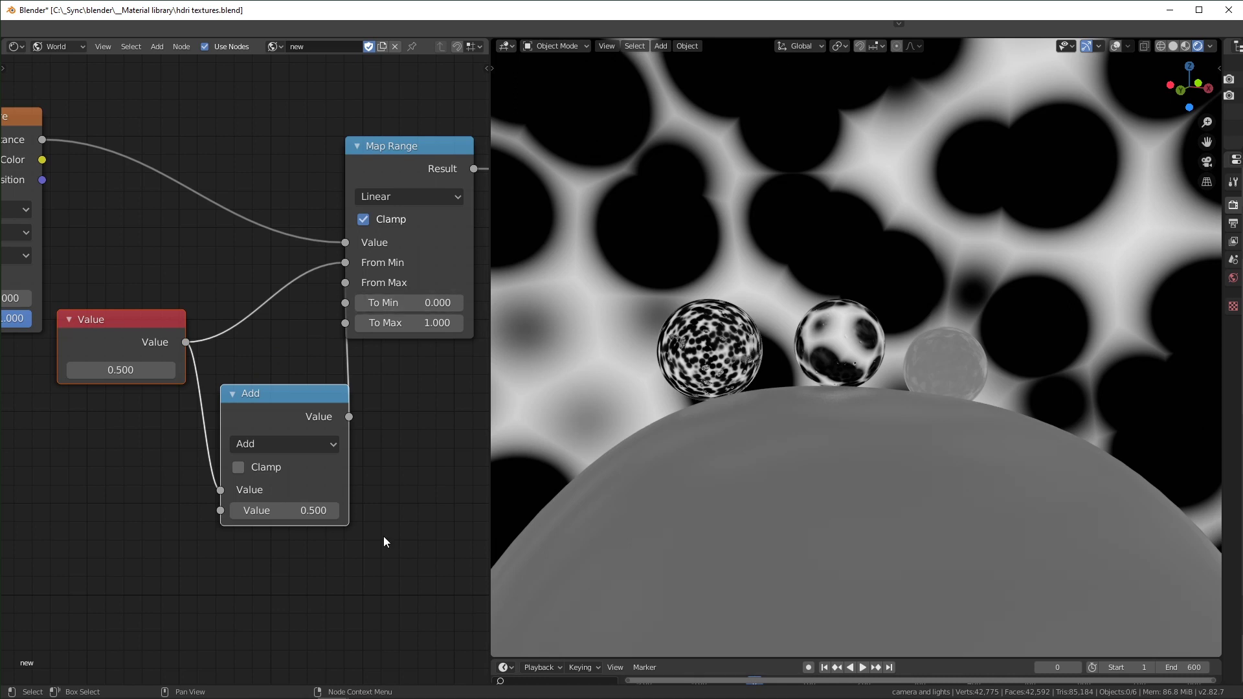
# - Try out a ColorRamp node with its black stop moved to about 0.486, and delete the node again
pyautogui.scroll(-2, 384, 542)
pyautogui.hotkey('shift', 'a')
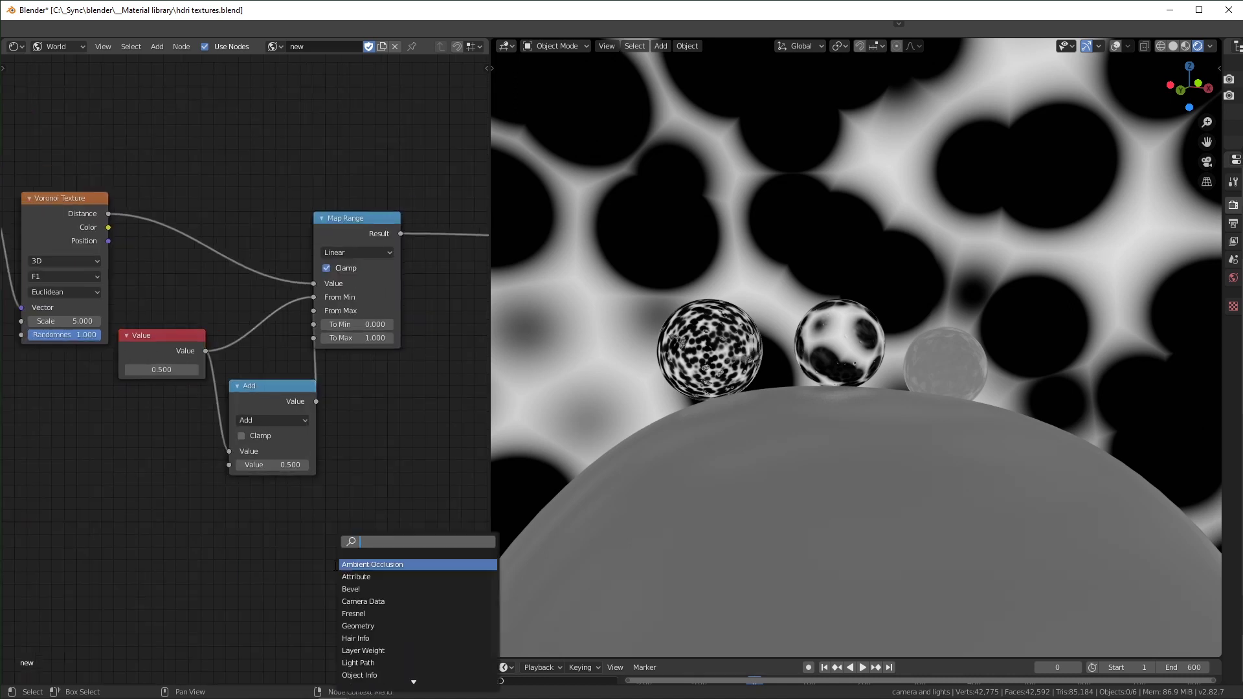
pyautogui.write('color')
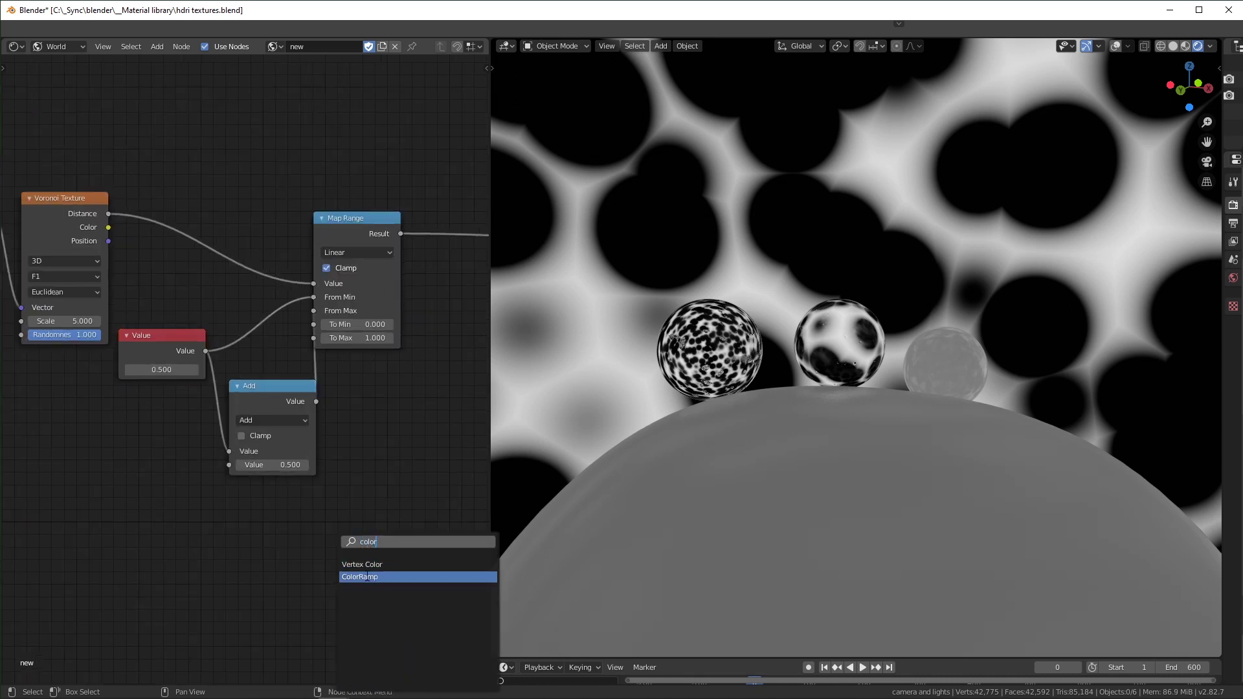
pyautogui.click(360, 577)
pyautogui.click(264, 532)
pyautogui.moveTo(266, 597); pyautogui.dragTo(326, 596)
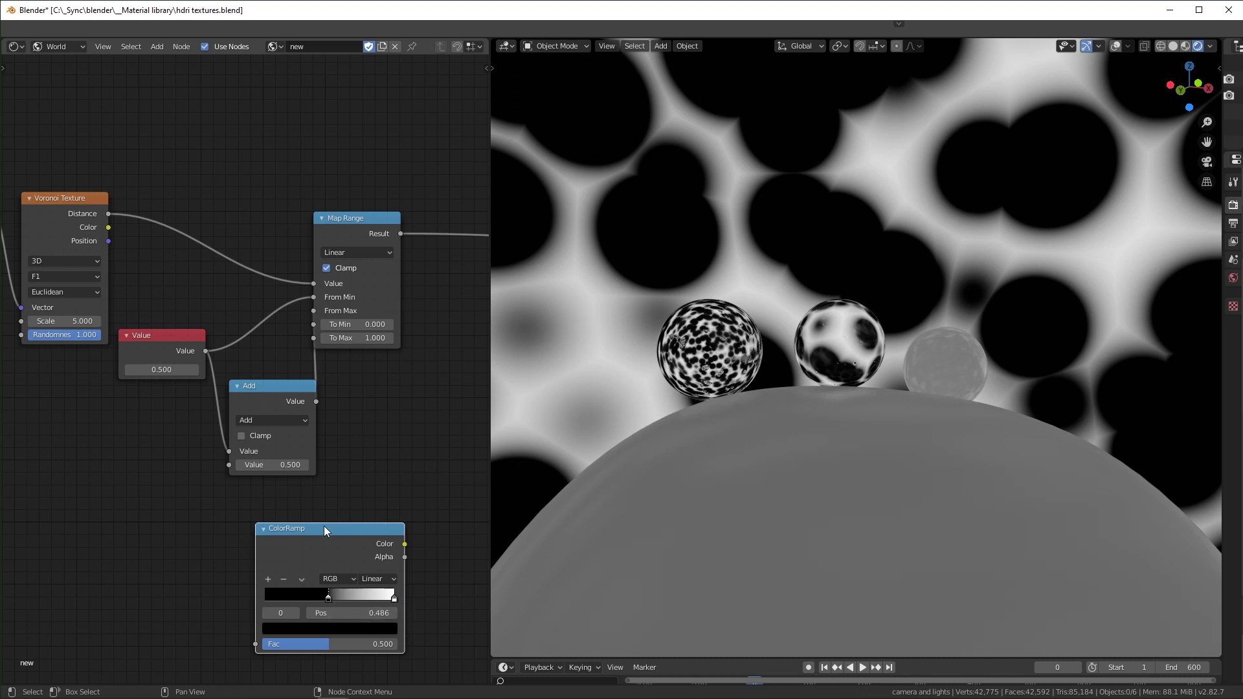
pyautogui.press('x')
# - Set the Value node to 0.1
pyautogui.scroll(2, 325, 477)
pyautogui.moveTo(325, 477); pyautogui.dragTo(287, 505, button='middle')
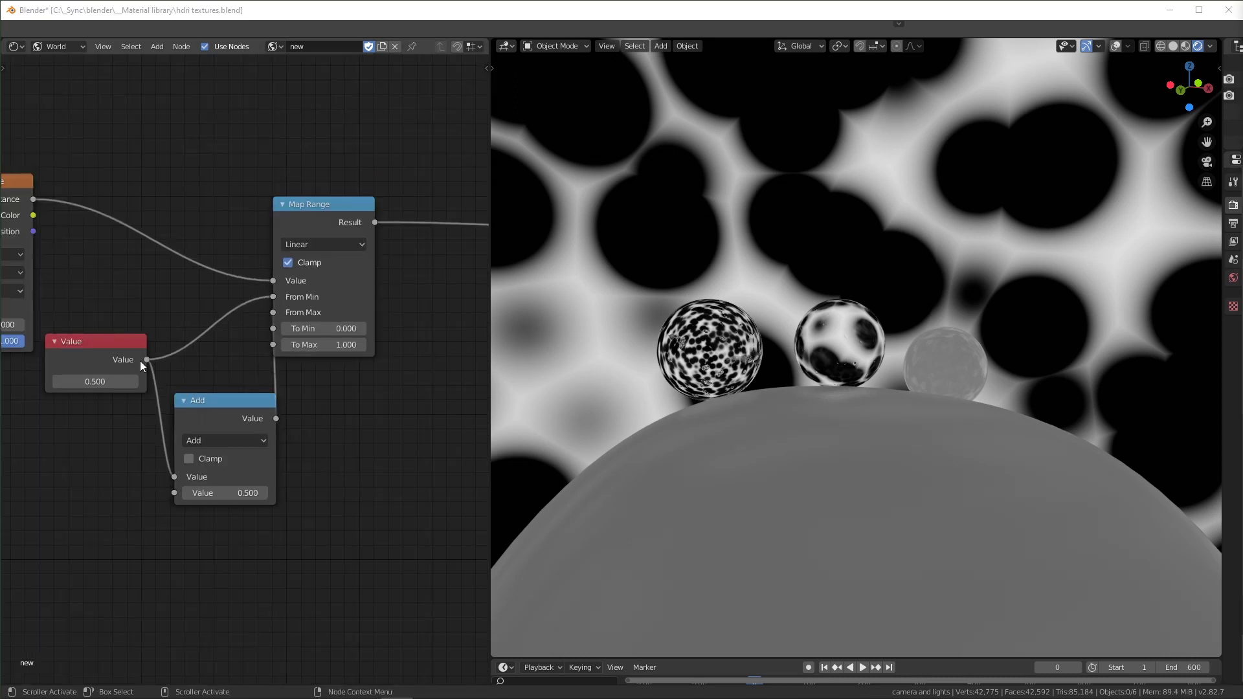
pyautogui.click(100, 381)
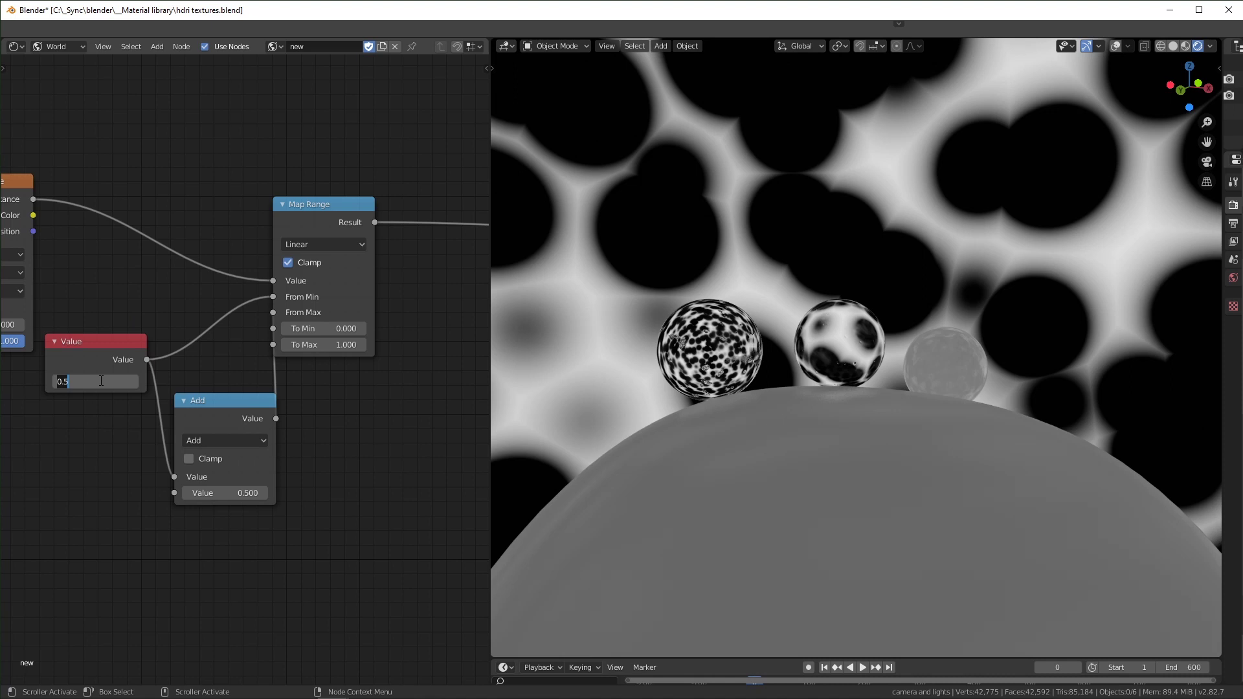
pyautogui.write('.1')
pyautogui.press('Return')
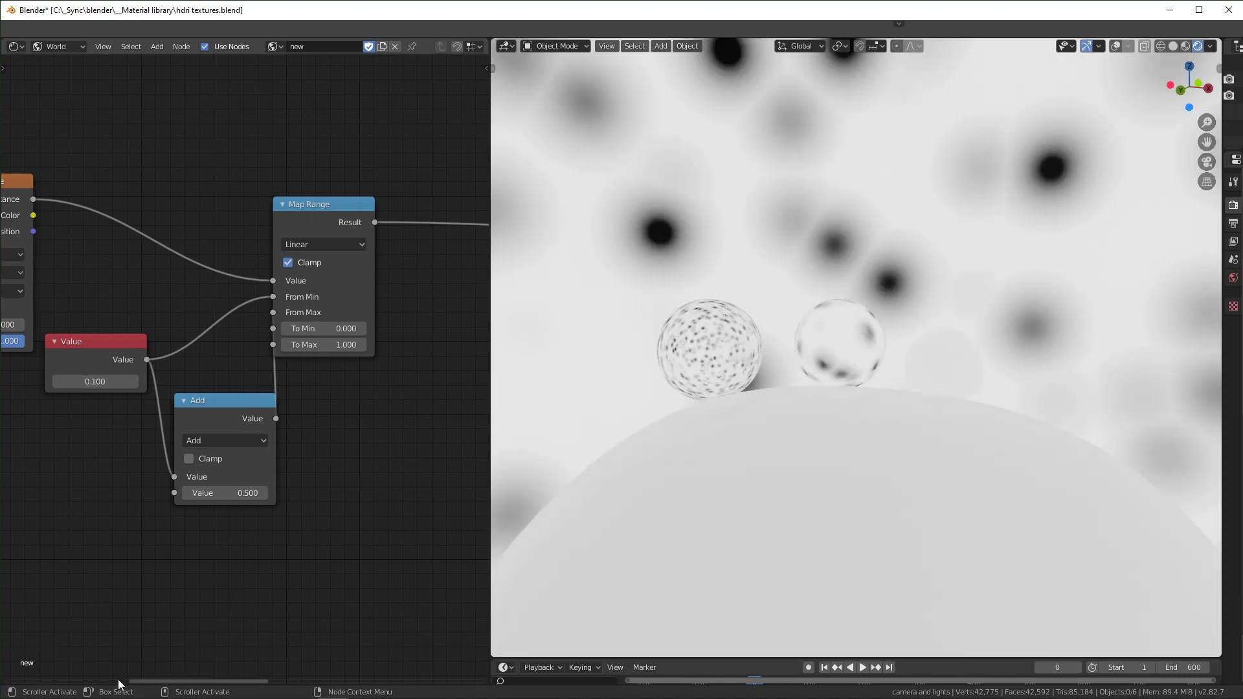
# - Set the second value of the Add node feeding Map Range's From Max to -0.05
pyautogui.click(246, 494)
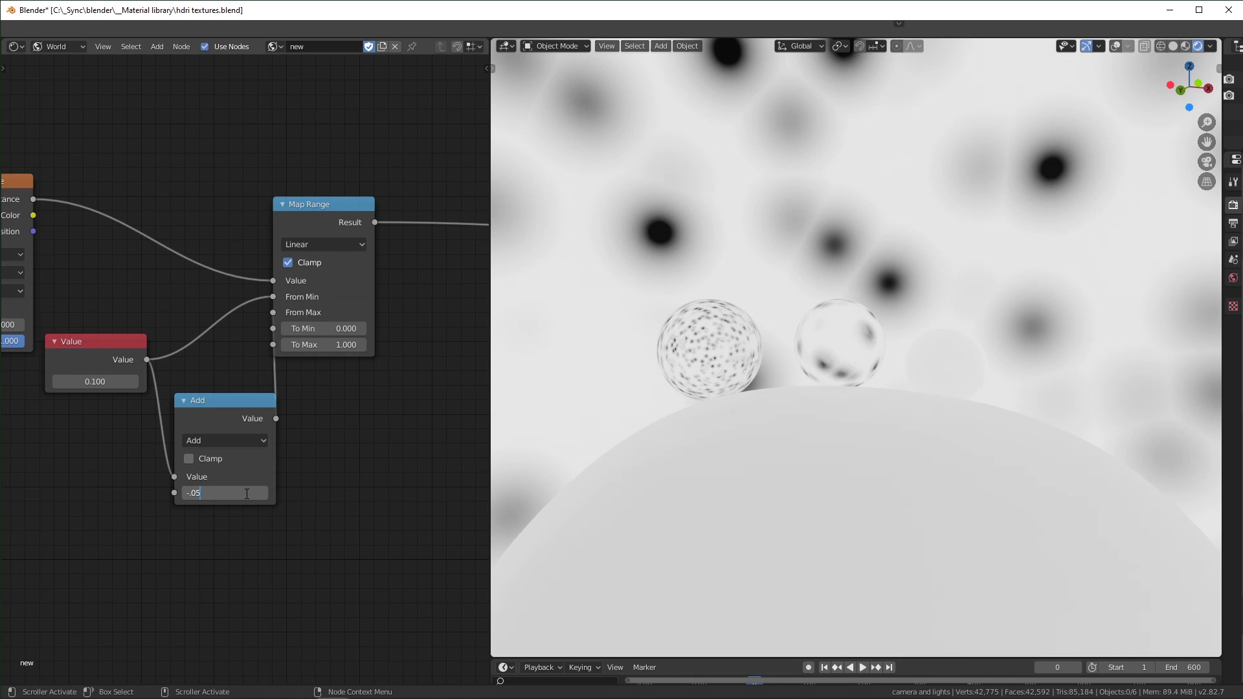
pyautogui.press('Return')
pyautogui.moveTo(907, 350); pyautogui.dragTo(835, 370, button='middle')
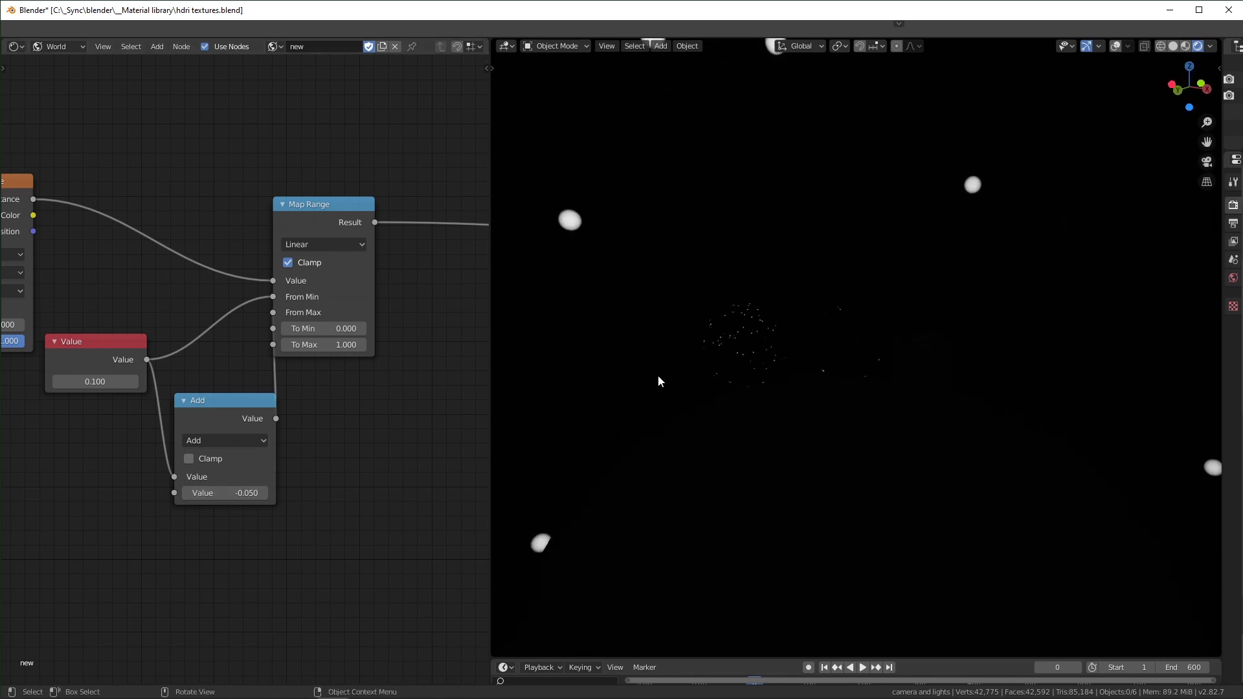
# - Set the Voronoi Texture's Scale to 35
pyautogui.scroll(-2, 249, 370)
pyautogui.moveTo(125, 323); pyautogui.dragTo(355, 335, button='middle')
pyautogui.scroll(3, 288, 332)
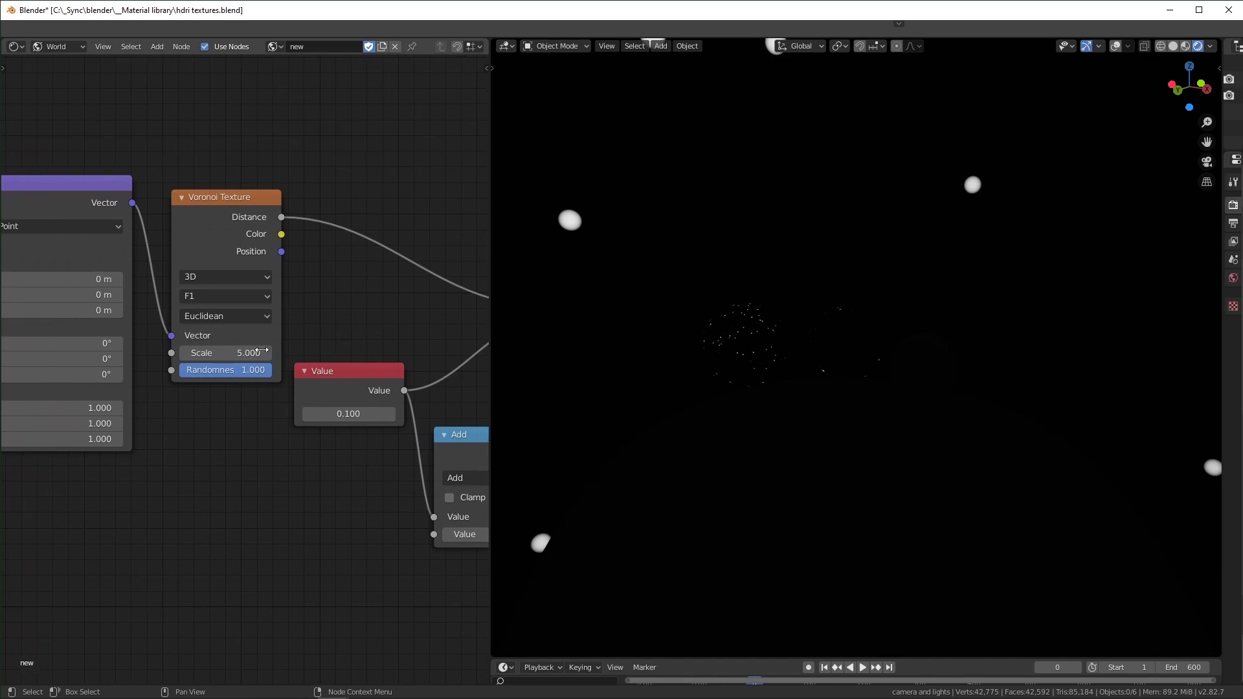
pyautogui.moveTo(227, 353)
pyautogui.mouseDown()
pyautogui.moveTo(282, 353)
pyautogui.moveTo(237, 355)
pyautogui.mouseUp()
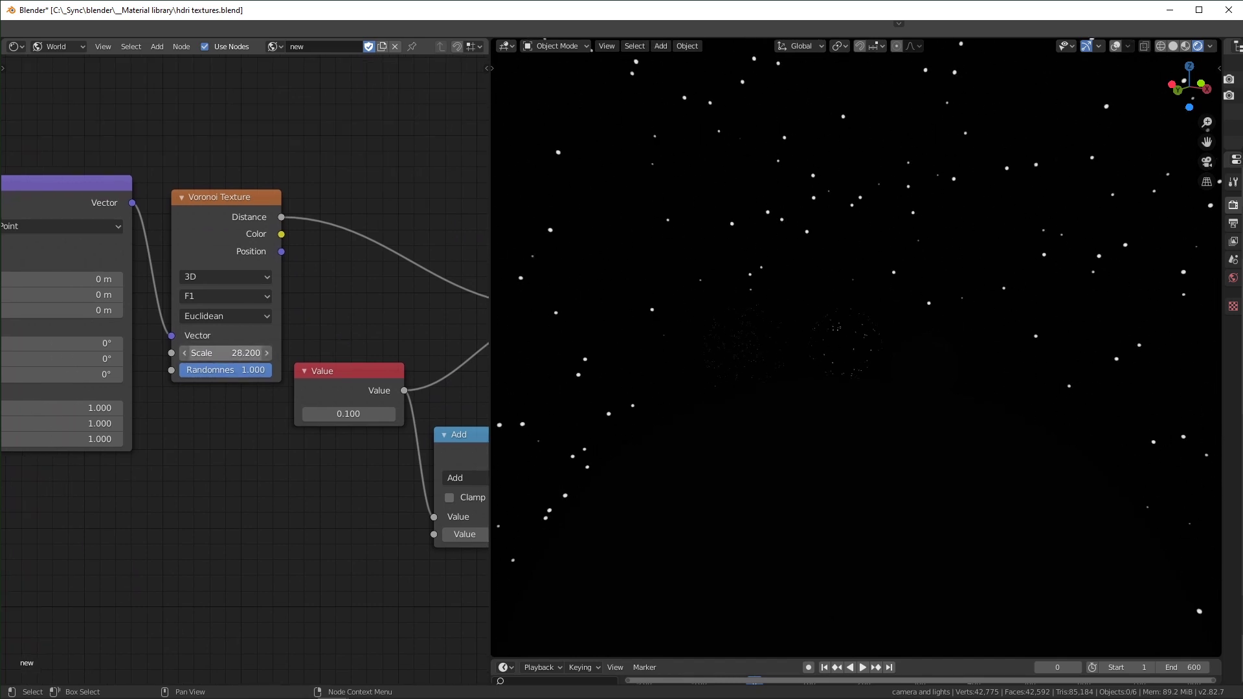
pyautogui.click(236, 355)
pyautogui.write('35')
pyautogui.press('Return')
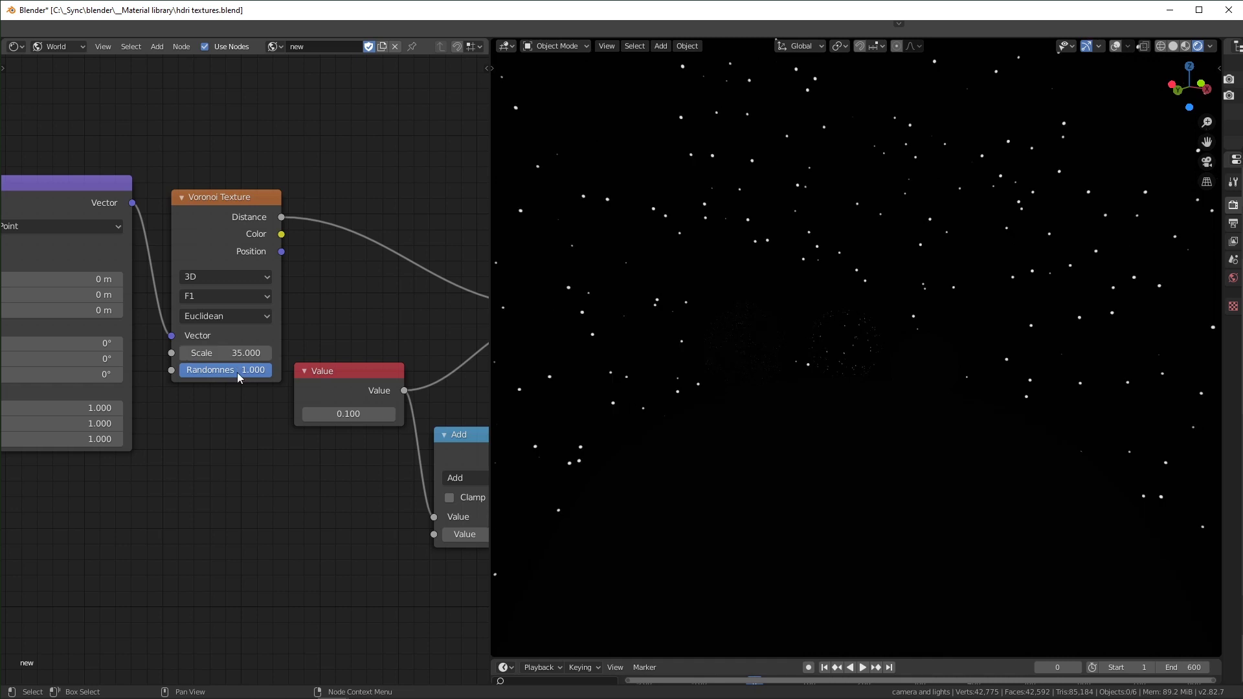
pyautogui.moveTo(918, 399); pyautogui.dragTo(880, 363, button='middle')
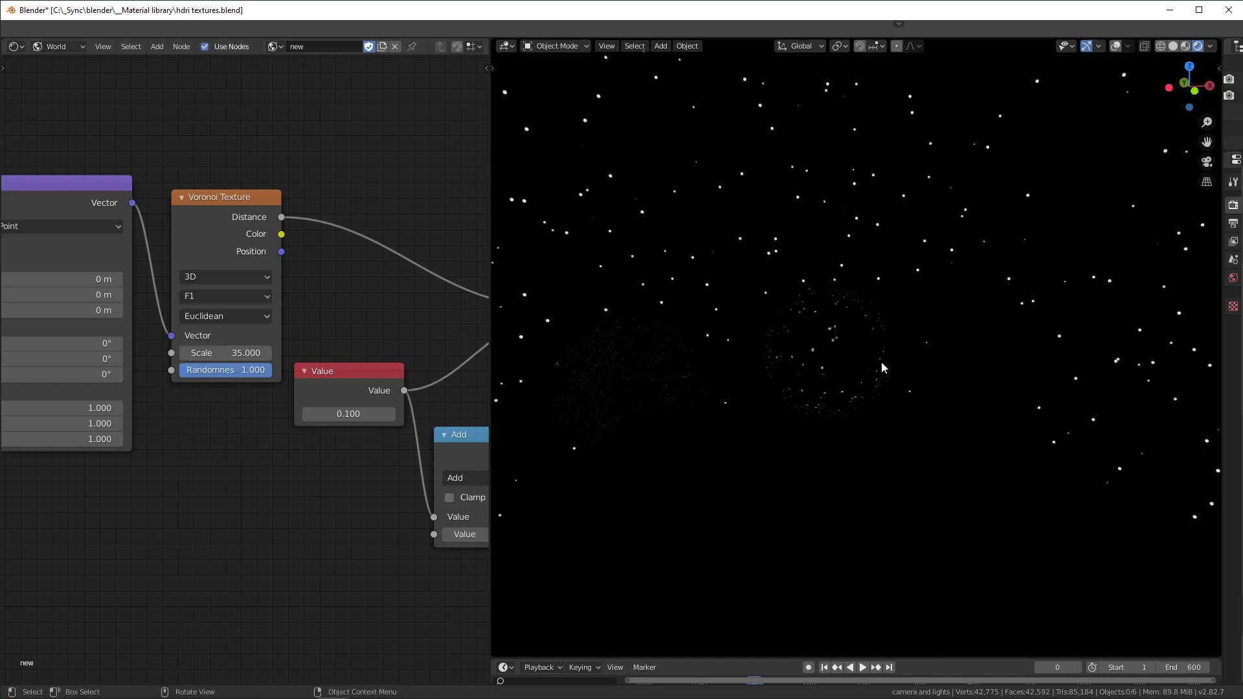
# - Move the Voronoi Texture, Value, Add and Map Range nodes together further away from the Mapping node
pyautogui.scroll(-5, 336, 364)
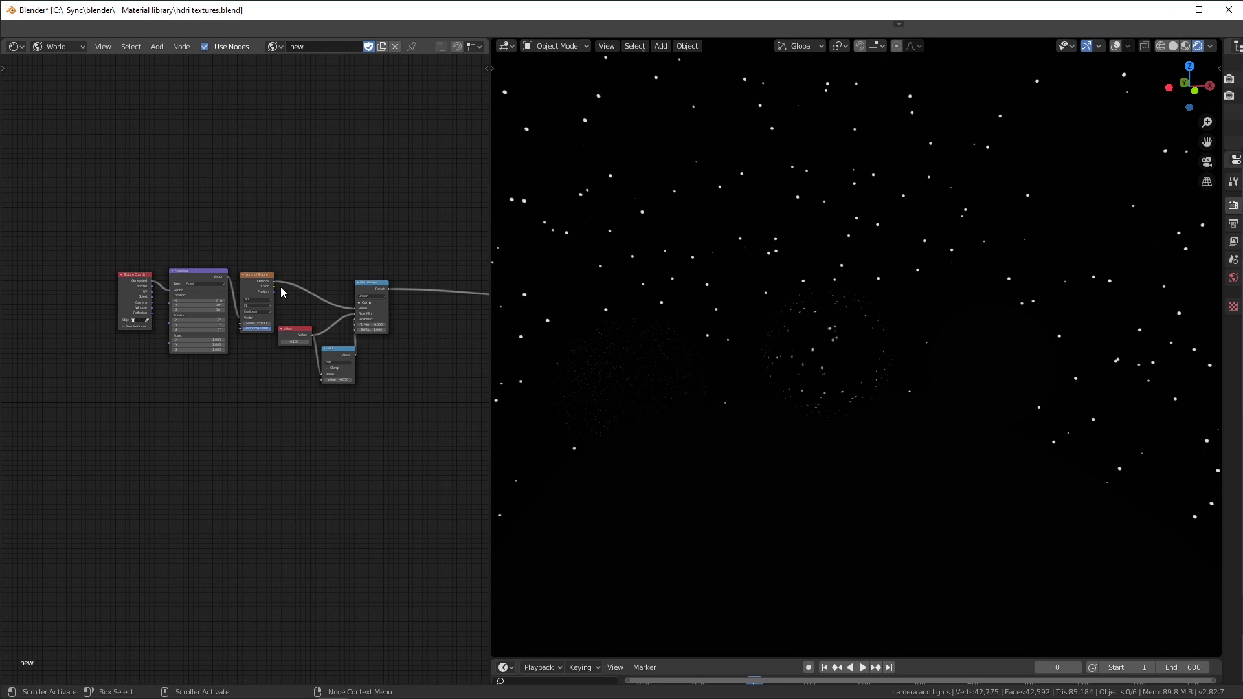
pyautogui.moveTo(262, 233); pyautogui.dragTo(381, 404)
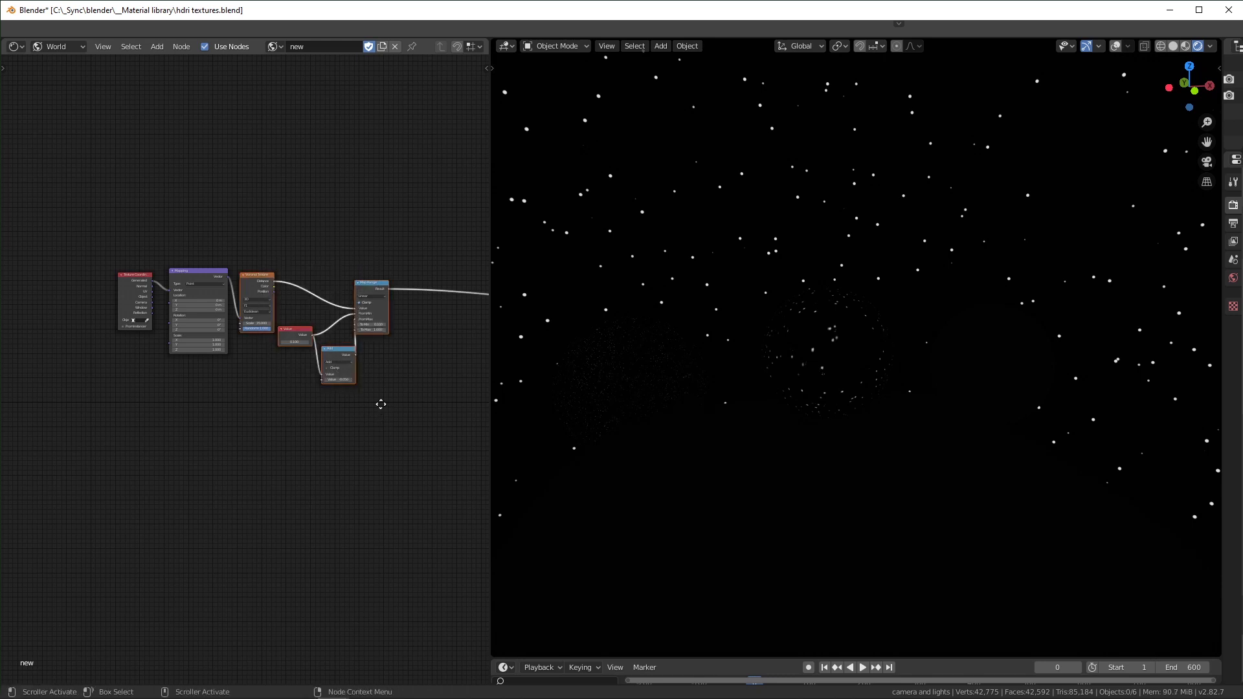
pyautogui.press('g')
pyautogui.click(438, 403)
pyautogui.scroll(2, 436, 417)
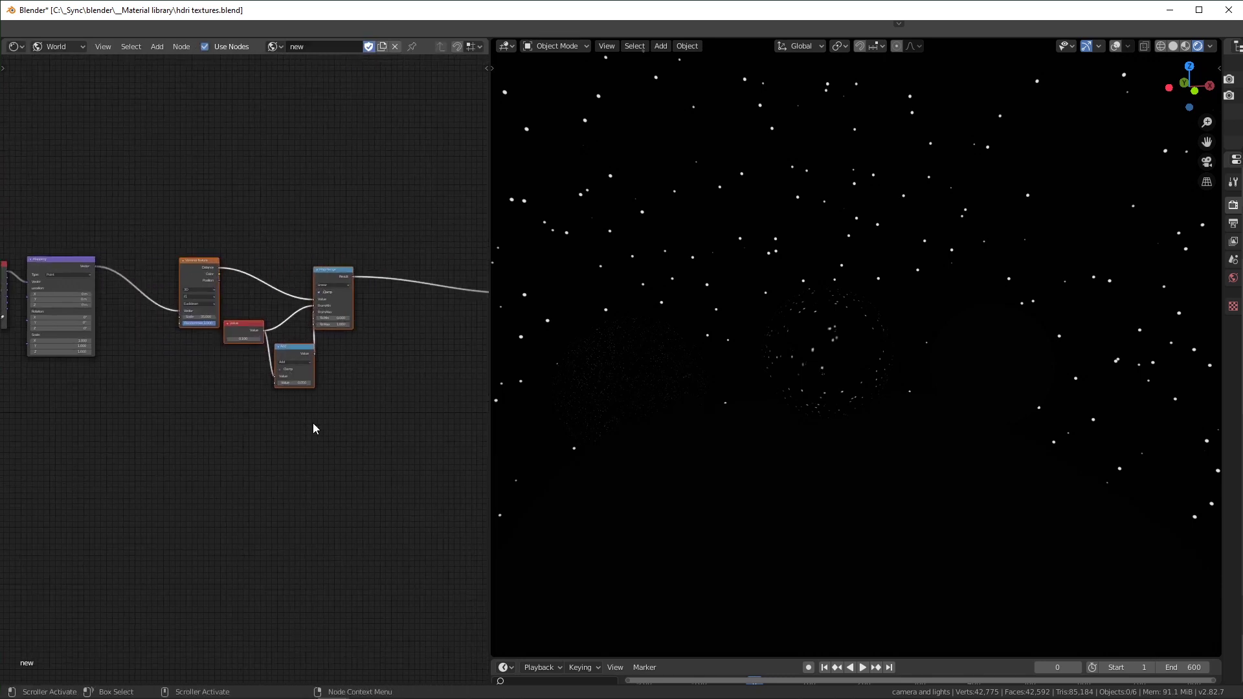
# - Duplicate the Voronoi, Value, Add and Map Range nodes below the originals and connect Mapping's Vector output to the copied Voronoi Texture
pyautogui.hotkey('shift', 'd')
pyautogui.click(317, 590)
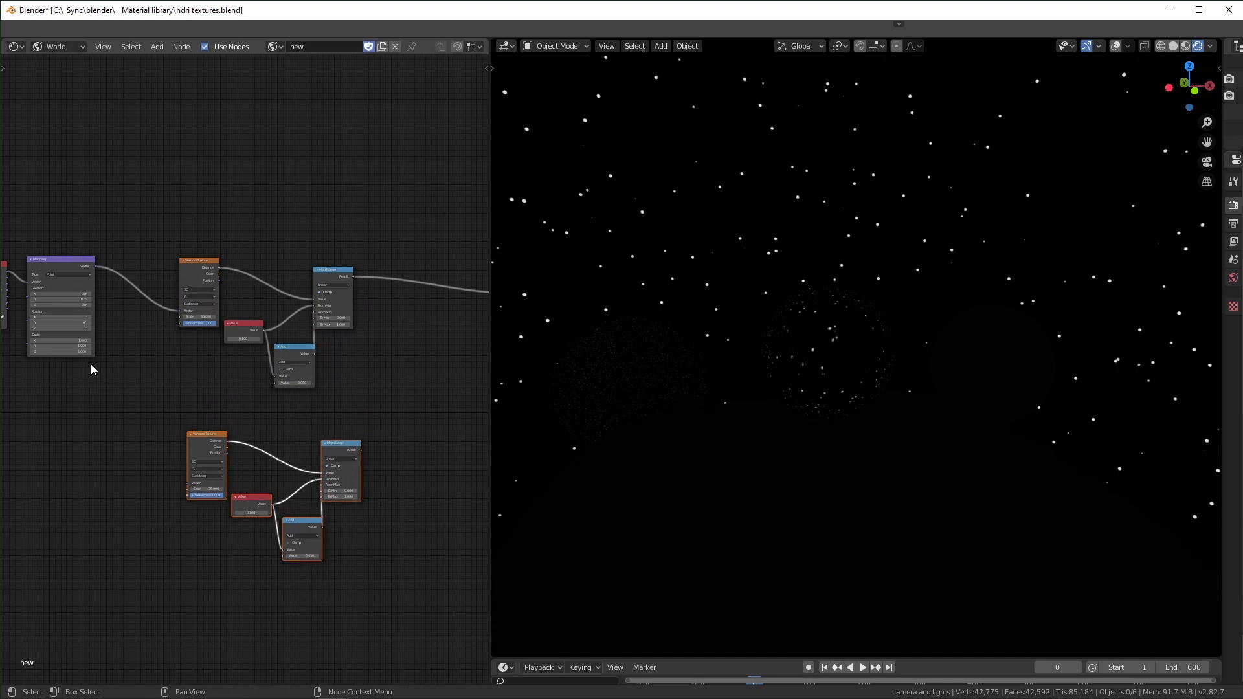
pyautogui.scroll(2, 91, 370)
pyautogui.moveTo(65, 218); pyautogui.dragTo(188, 515)
# - Insert a Math node set to Add between Map Range and Background, and connect the second Map Range's Result to its other value input
pyautogui.moveTo(327, 418); pyautogui.dragTo(153, 393, button='middle')
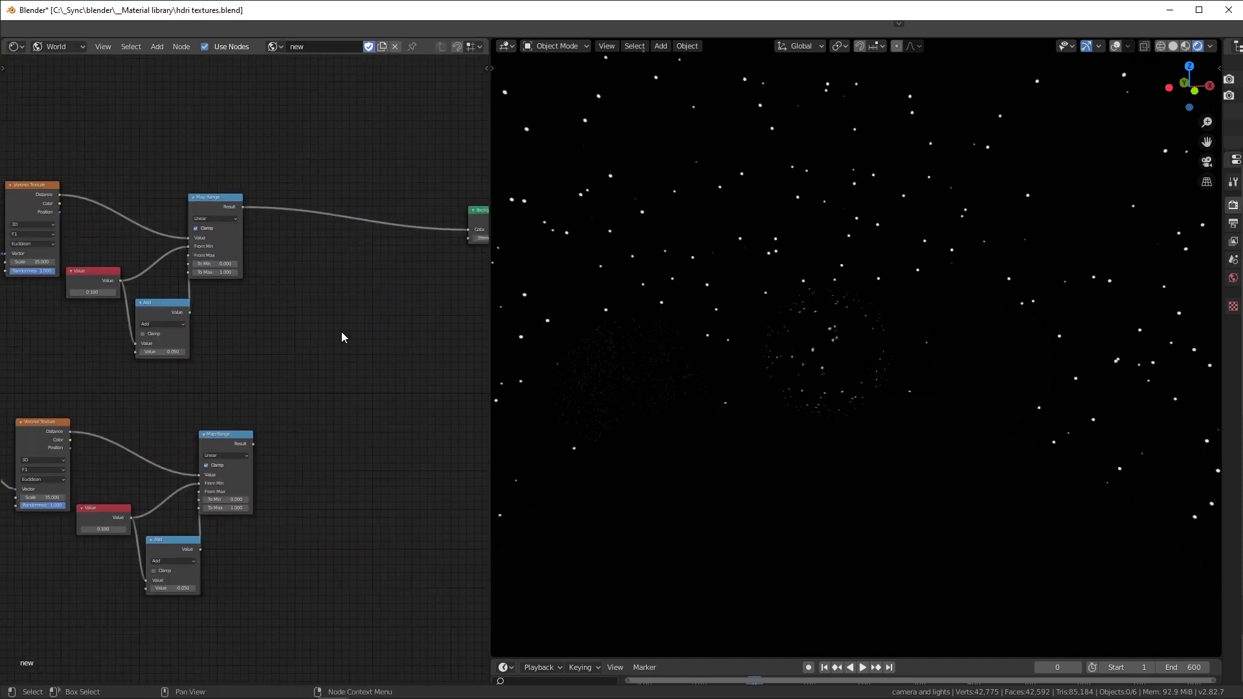
pyautogui.hotkey('shift', 'a')
pyautogui.click(343, 334)
pyautogui.write('math')
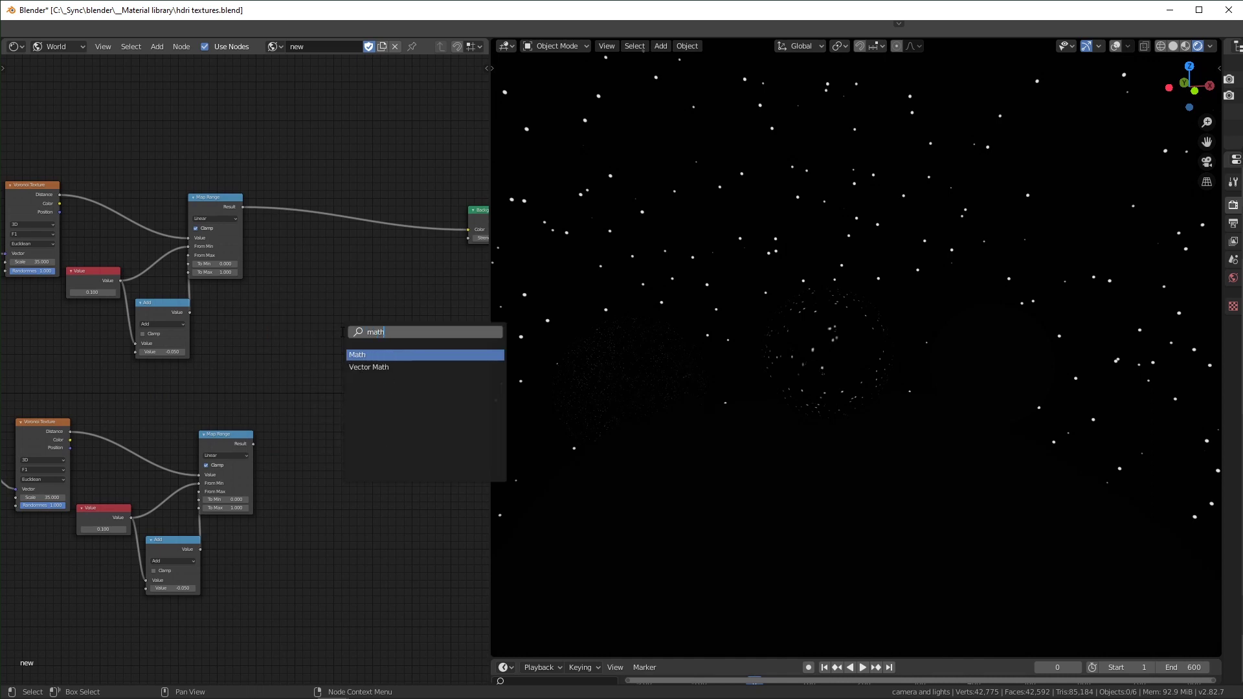
pyautogui.press('Return')
pyautogui.click(328, 189)
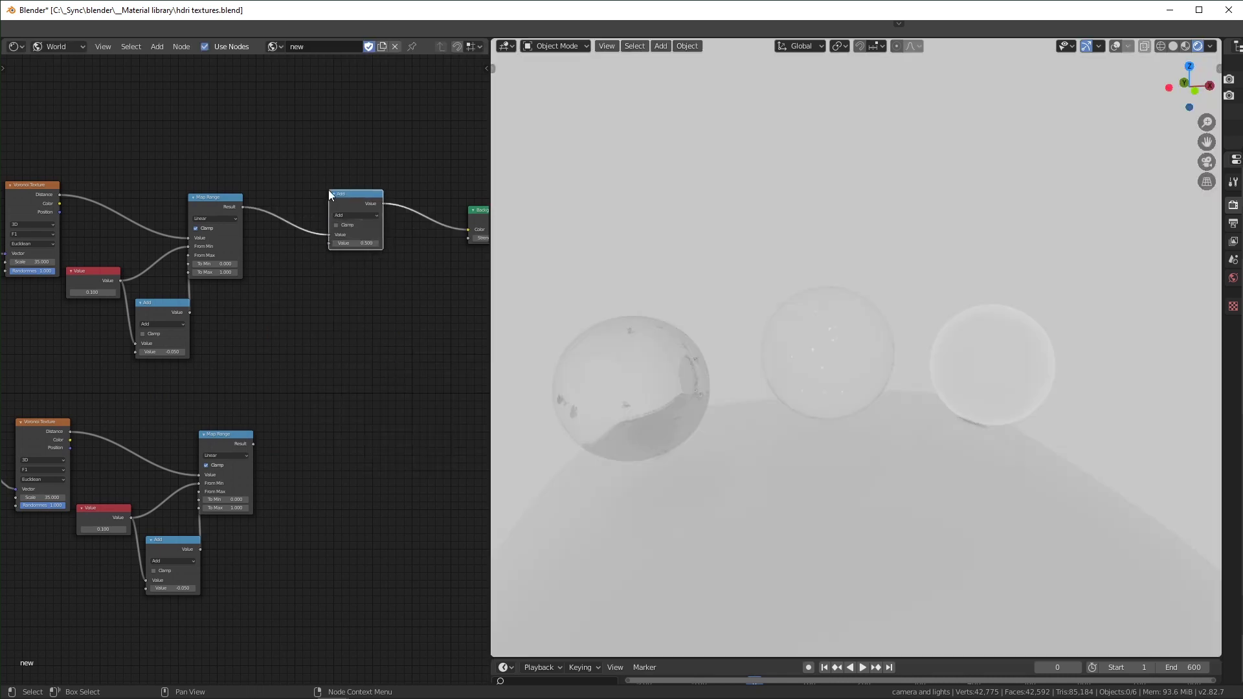
pyautogui.moveTo(257, 444); pyautogui.dragTo(328, 247)
pyautogui.moveTo(367, 203); pyautogui.dragTo(358, 321)
# - Set the duplicated Voronoi Texture's Scale to 50
pyautogui.scroll(2, 280, 456)
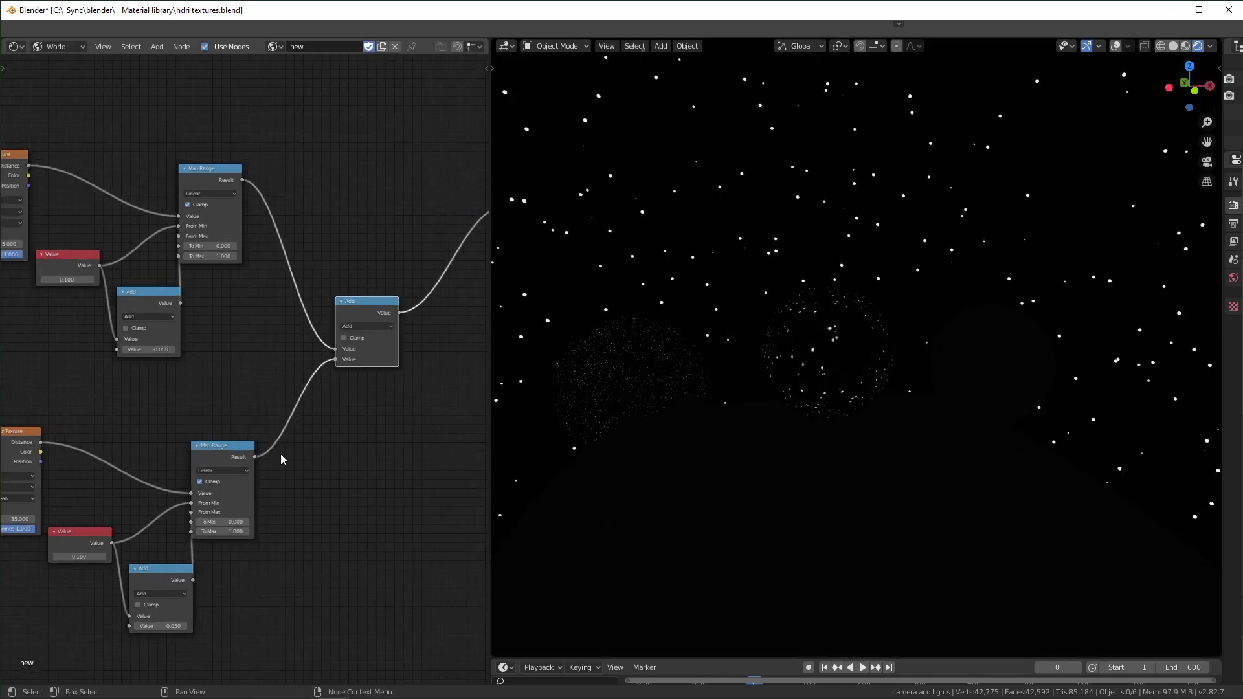
pyautogui.moveTo(280, 455); pyautogui.dragTo(452, 385, button='middle')
pyautogui.scroll(4, 375, 411)
pyautogui.scroll(2, 290, 478)
pyautogui.moveTo(277, 483); pyautogui.dragTo(258, 481, button='middle')
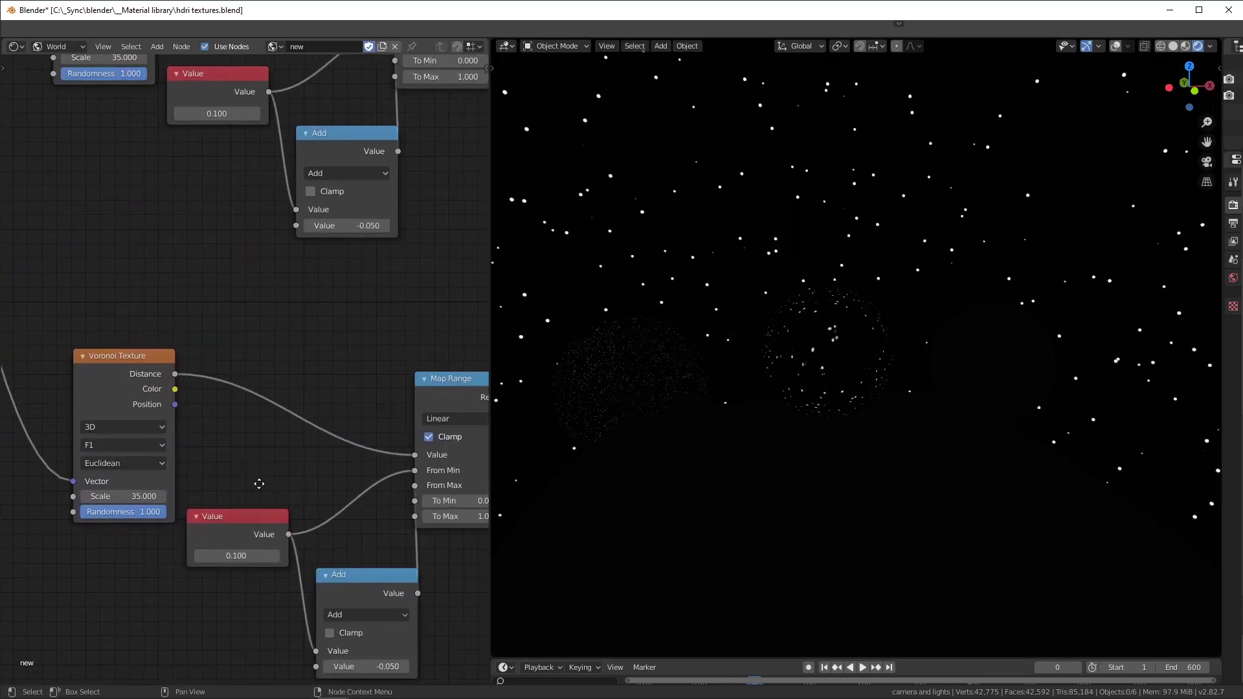
pyautogui.moveTo(130, 495); pyautogui.dragTo(132, 495)
pyautogui.click(133, 495)
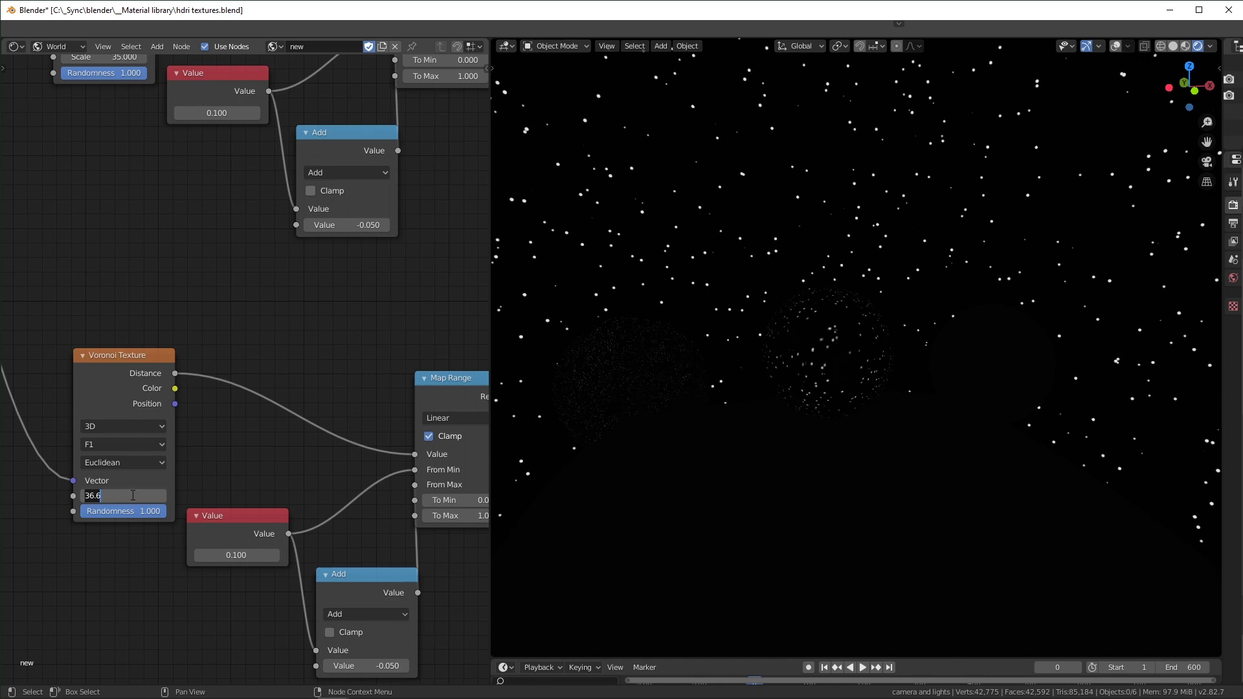
pyautogui.write('50')
pyautogui.press('Return')
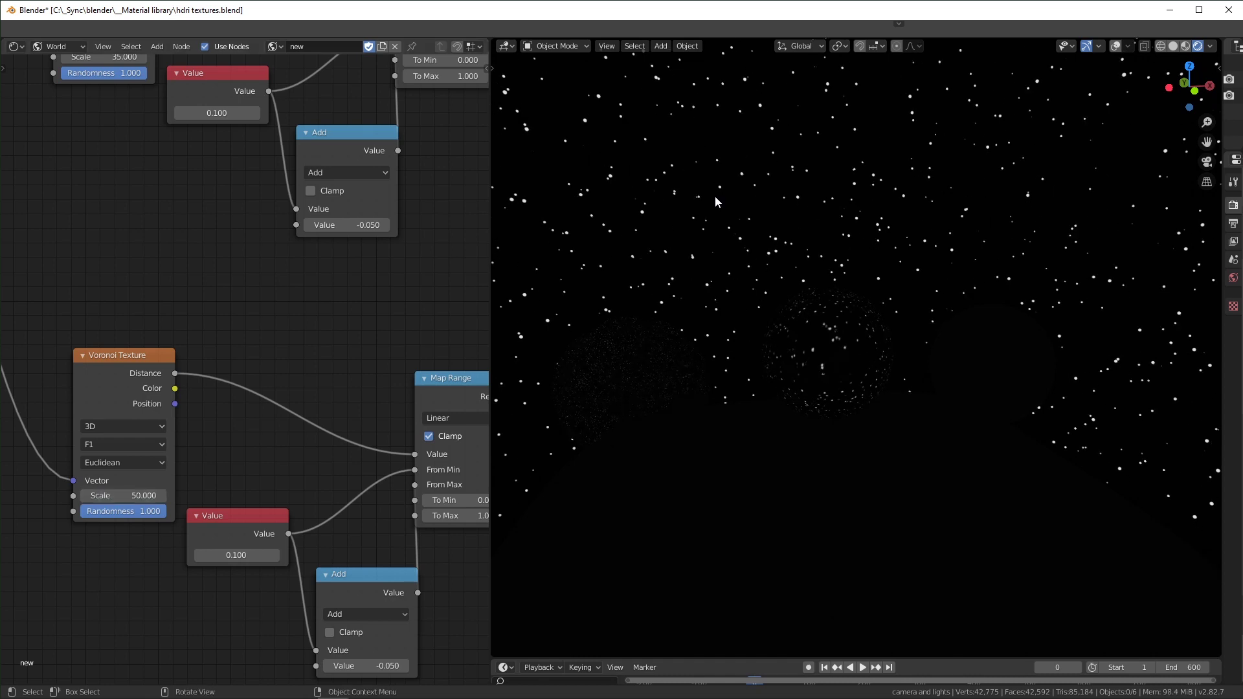
# - Duplicate the second Voronoi node set below itself and connect Mapping's Vector output to the third Voronoi Texture
pyautogui.scroll(-6, 259, 362)
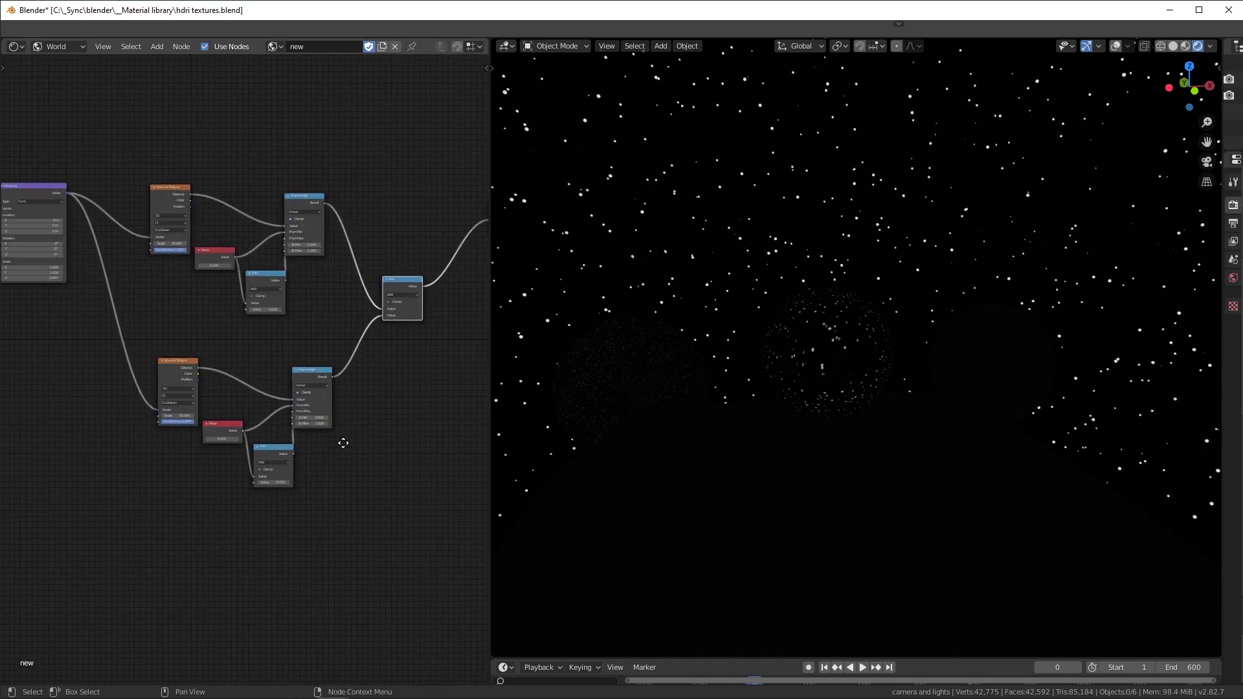
pyautogui.moveTo(128, 551); pyautogui.dragTo(374, 375)
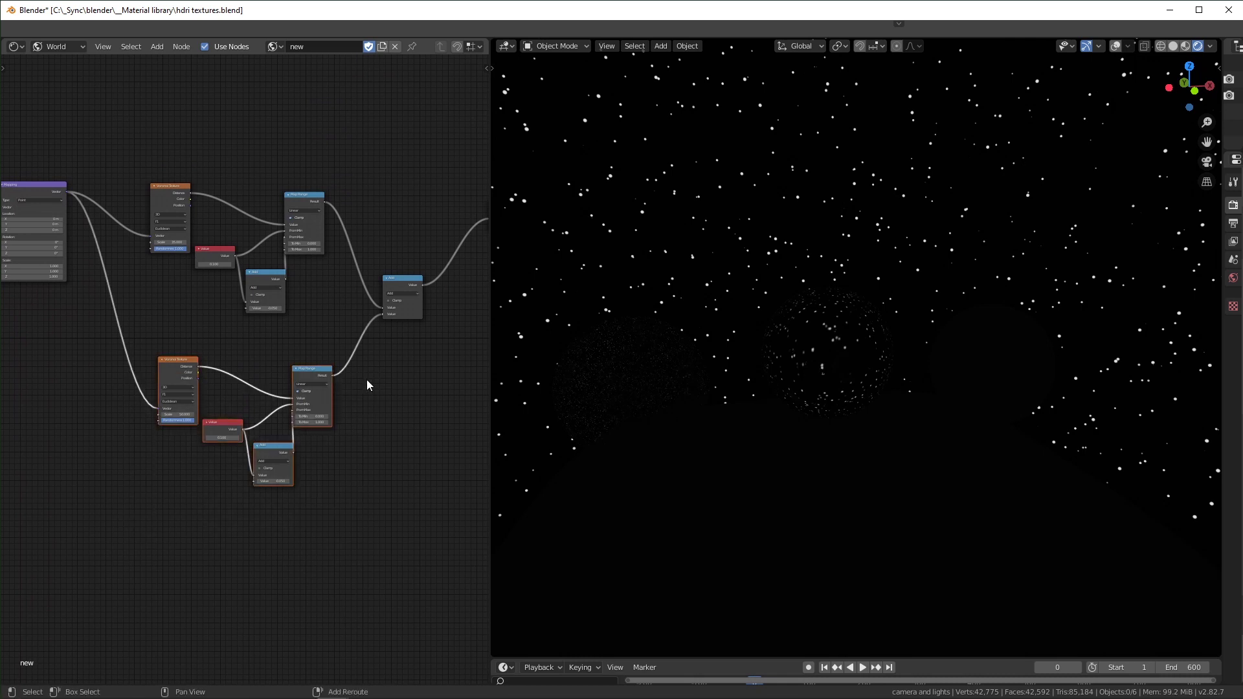
pyautogui.hotkey('shift', 'd')
pyautogui.click(373, 548)
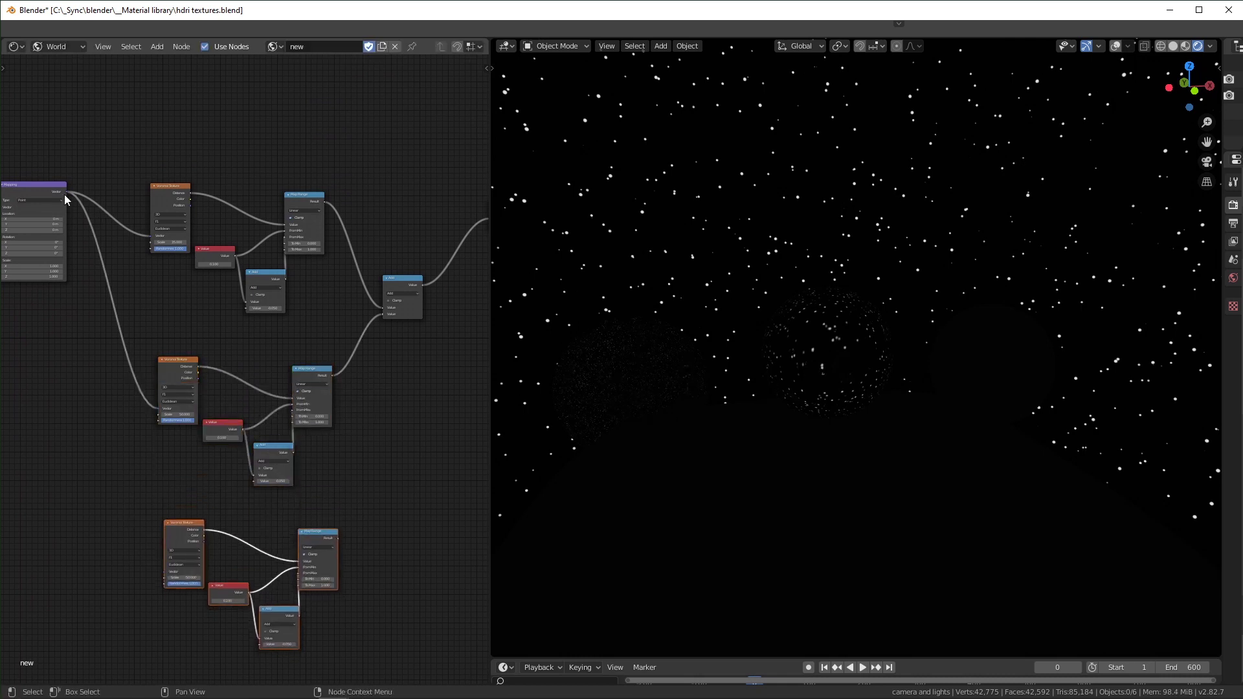
pyautogui.moveTo(65, 193); pyautogui.dragTo(164, 572)
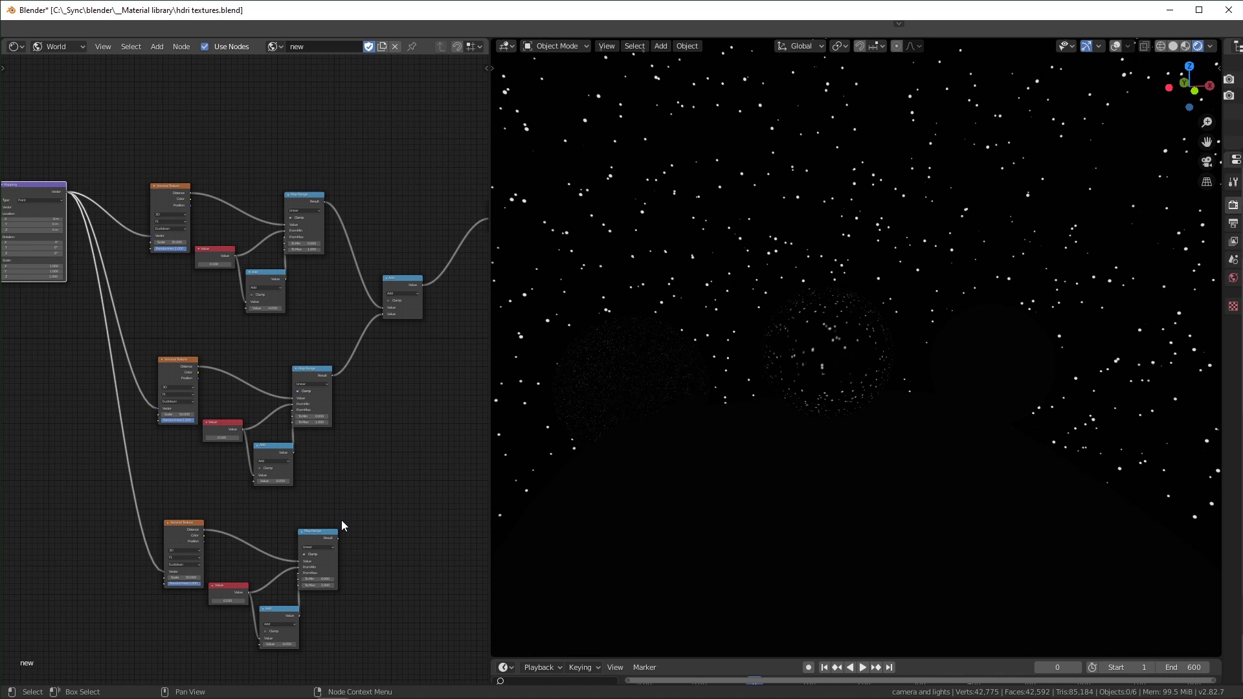
# - Duplicate the combining Add node, feed it the first Add's output and the third Map Range's Result, and connect its output to Background's Color
pyautogui.moveTo(342, 524); pyautogui.dragTo(212, 505, button='middle')
pyautogui.click(279, 262)
pyautogui.hotkey('shift', 'd')
pyautogui.click(360, 412)
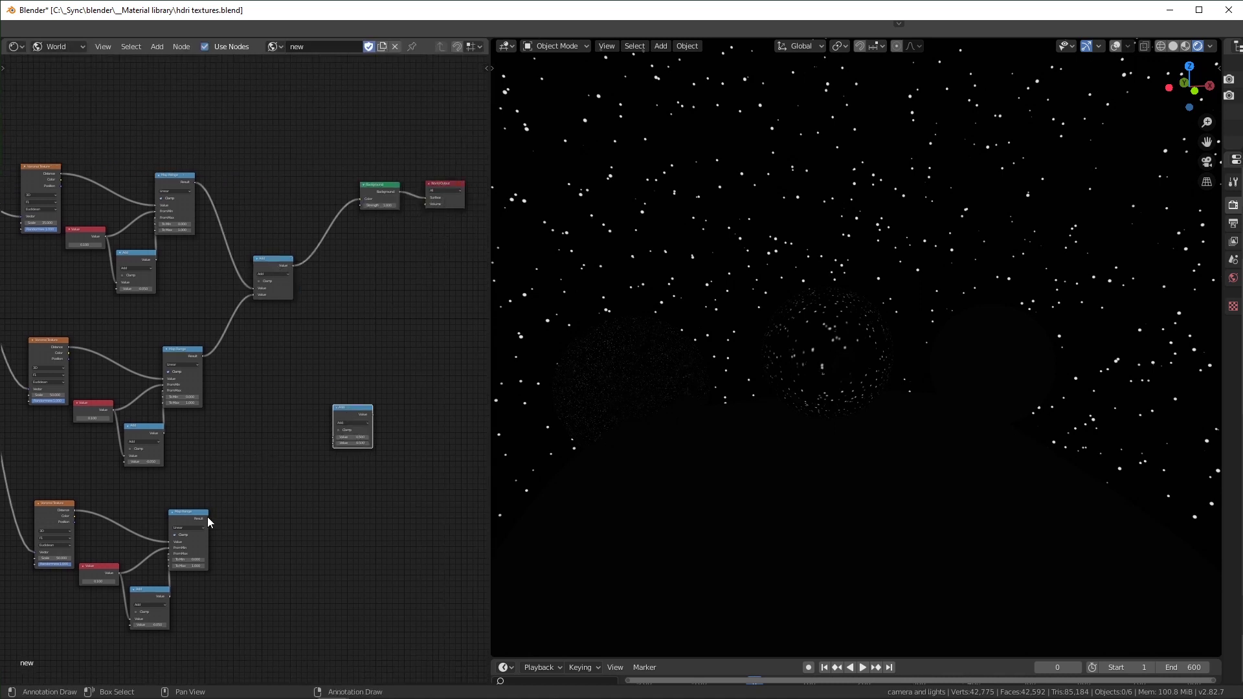
pyautogui.moveTo(208, 518); pyautogui.dragTo(333, 443)
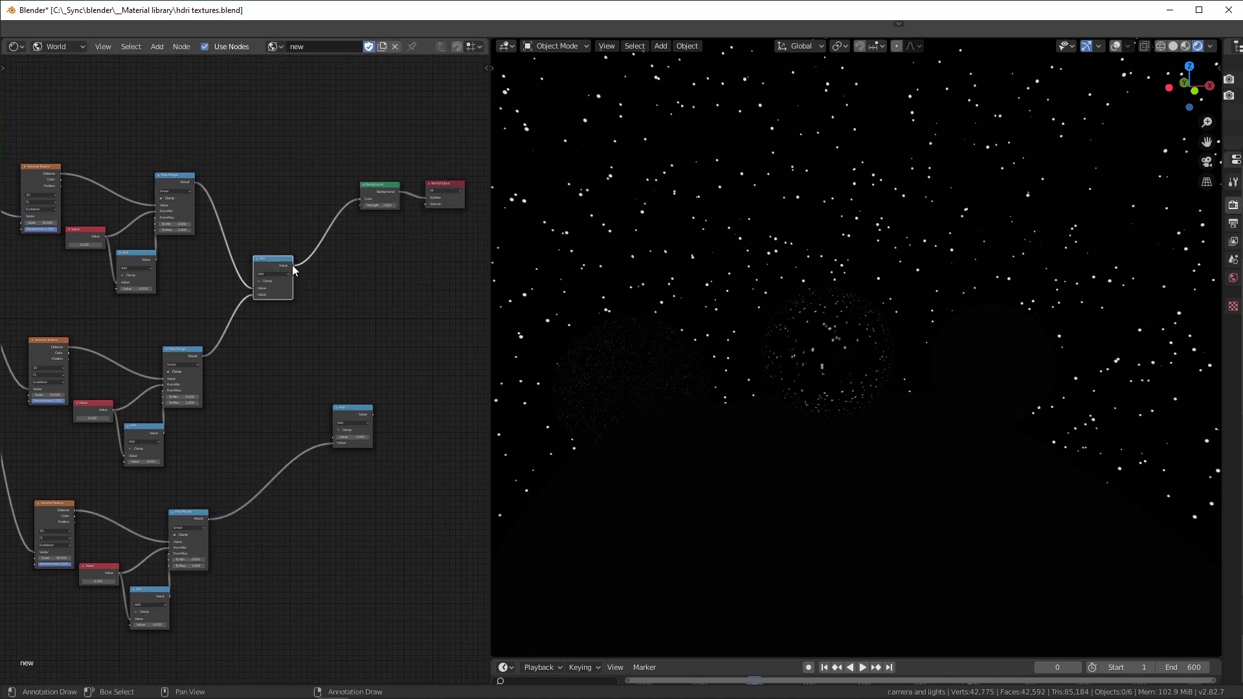
pyautogui.moveTo(293, 265); pyautogui.dragTo(410, 243)
pyautogui.moveTo(438, 184); pyautogui.dragTo(472, 240)
# - Set the third Voronoi Texture's Scale to 100
pyautogui.moveTo(151, 541); pyautogui.dragTo(235, 447, button='middle')
pyautogui.scroll(9, 235, 447)
pyautogui.moveTo(97, 422); pyautogui.dragTo(249, 366, button='middle')
pyautogui.click(197, 458)
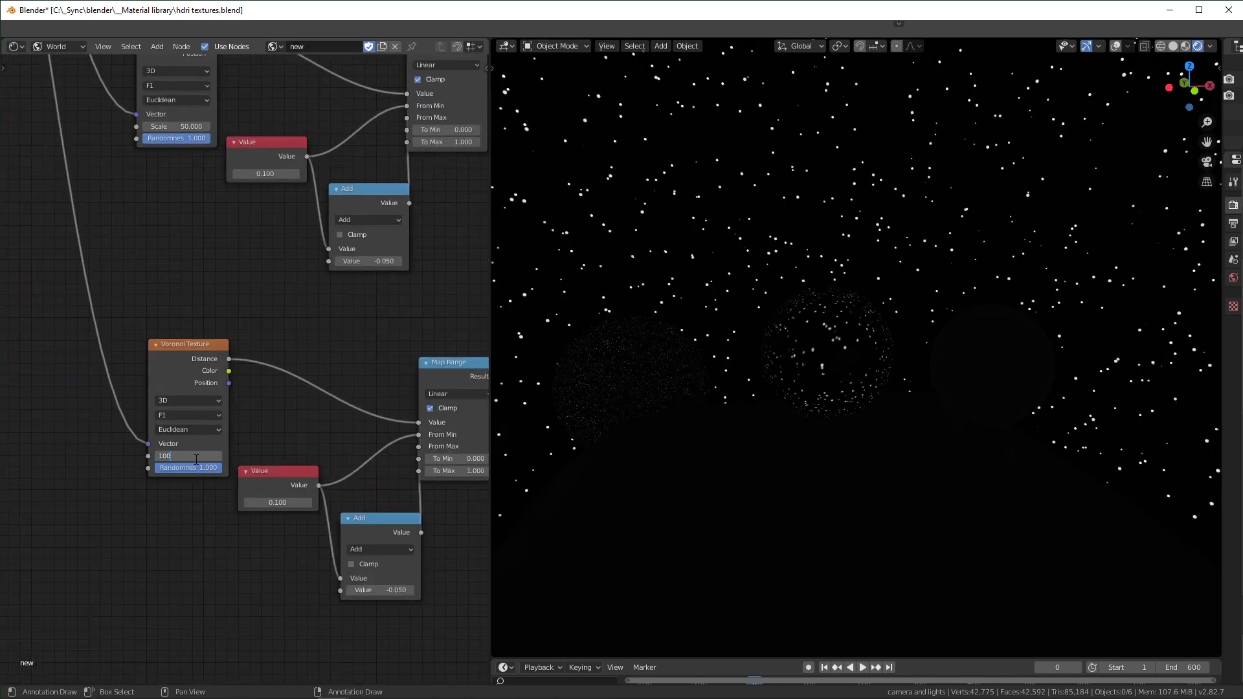
pyautogui.write('100')
pyautogui.press('Return')
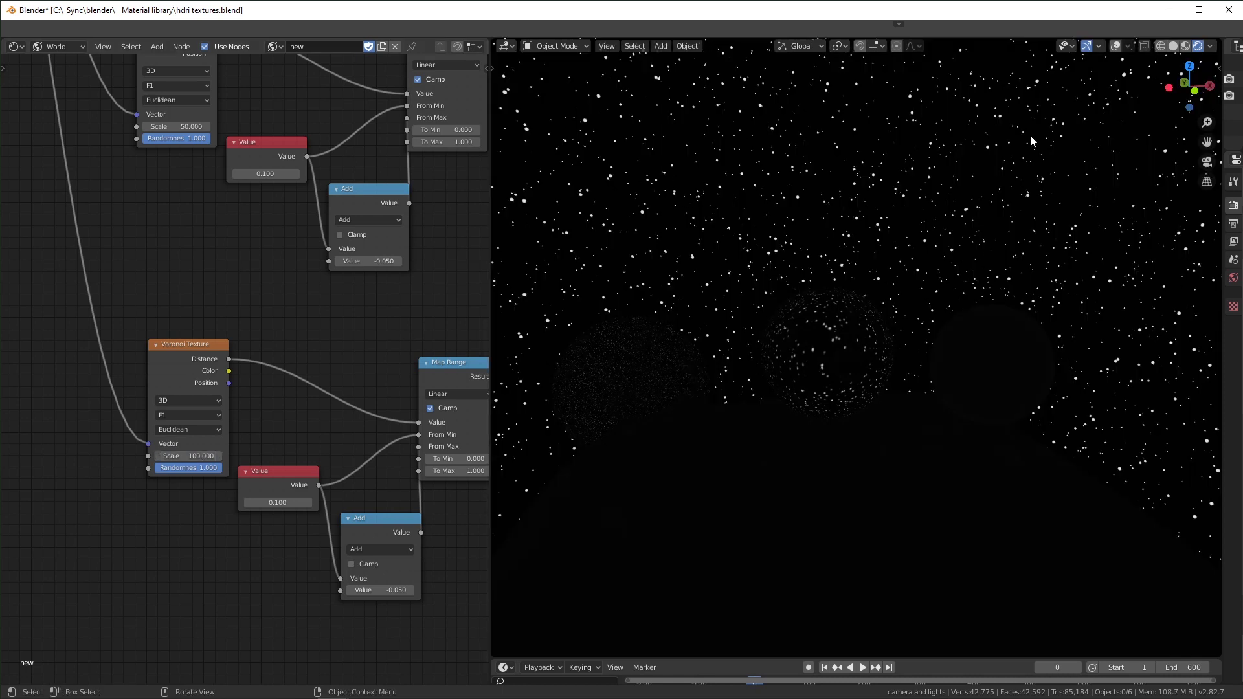
pyautogui.moveTo(334, 400); pyautogui.dragTo(171, 363, button='middle')
pyautogui.scroll(-5, 184, 362)
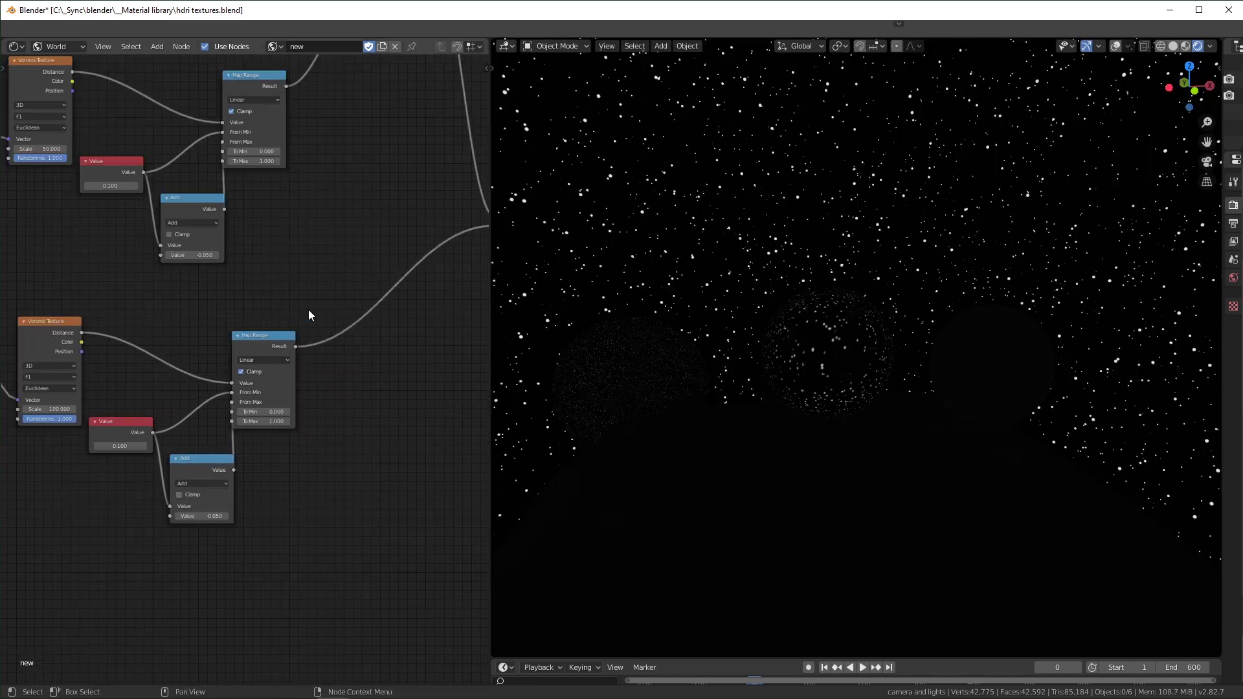
pyautogui.moveTo(857, 308)
pyautogui.mouseDown(button='middle')
pyautogui.moveTo(790, 298)
pyautogui.moveTo(788, 313)
pyautogui.moveTo(869, 307)
pyautogui.mouseUp(button='middle')
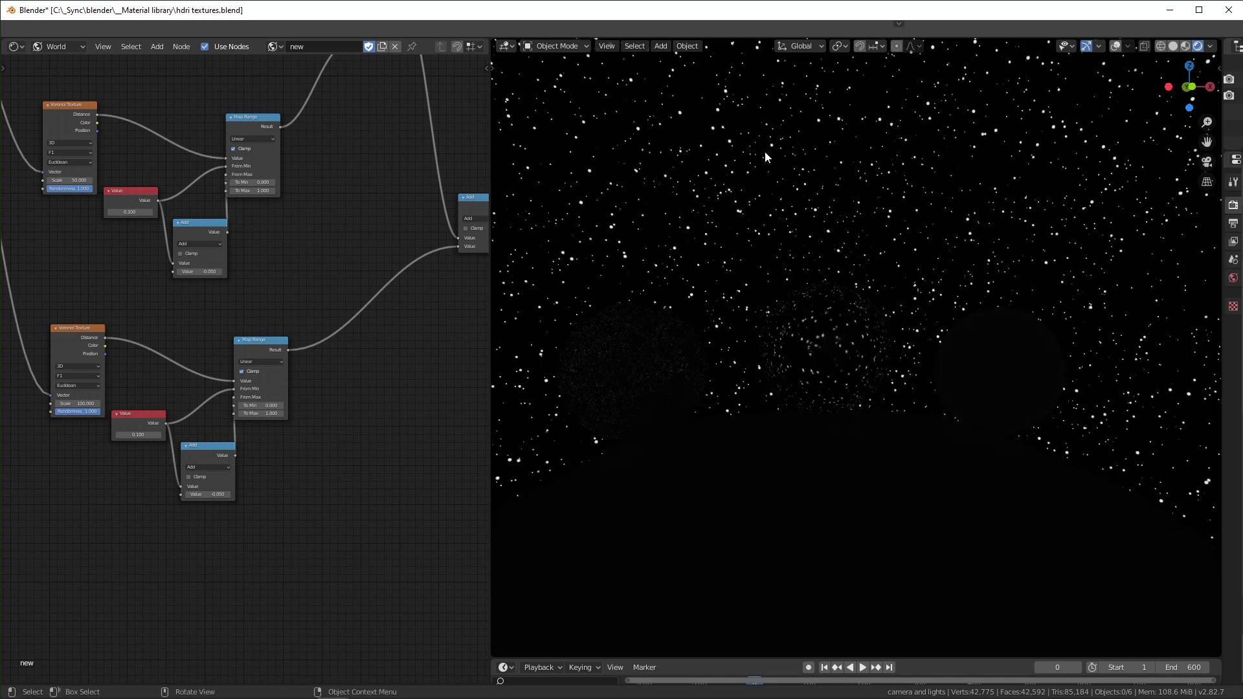
# - Add a Noise Texture node below the final Add node
pyautogui.moveTo(413, 322); pyautogui.dragTo(110, 531, button='middle')
pyautogui.scroll(3, 315, 340)
pyautogui.moveTo(291, 393); pyautogui.dragTo(272, 358, button='middle')
pyautogui.hotkey('shift', 'a')
pyautogui.click(349, 516)
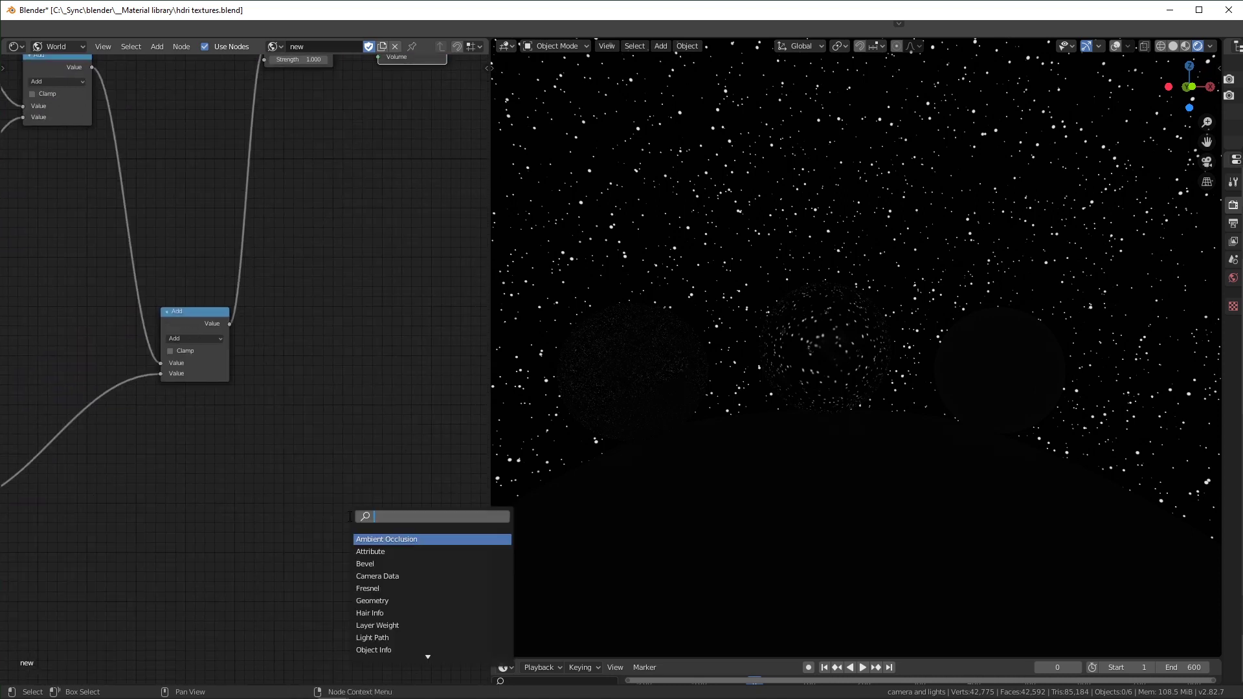
pyautogui.write('noise')
pyautogui.press('Return')
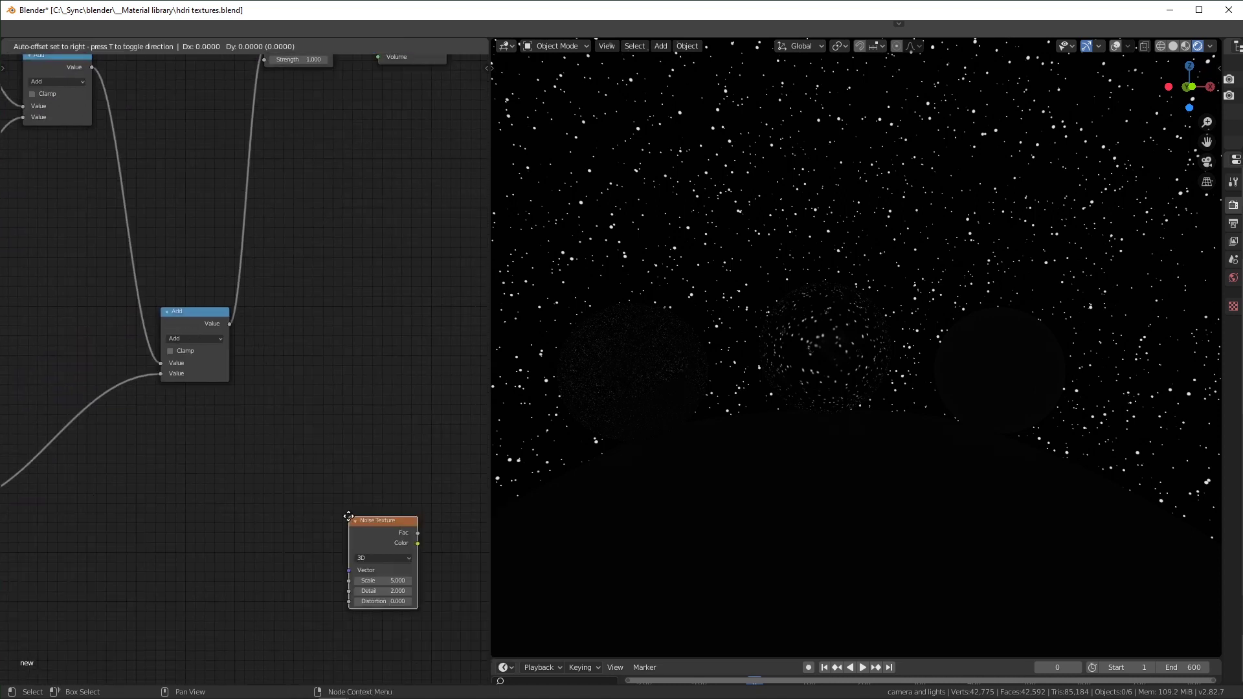
pyautogui.click(196, 461)
pyautogui.click(319, 497)
# - Add a Map Range node beside the Noise Texture
pyautogui.hotkey('shift', 'a')
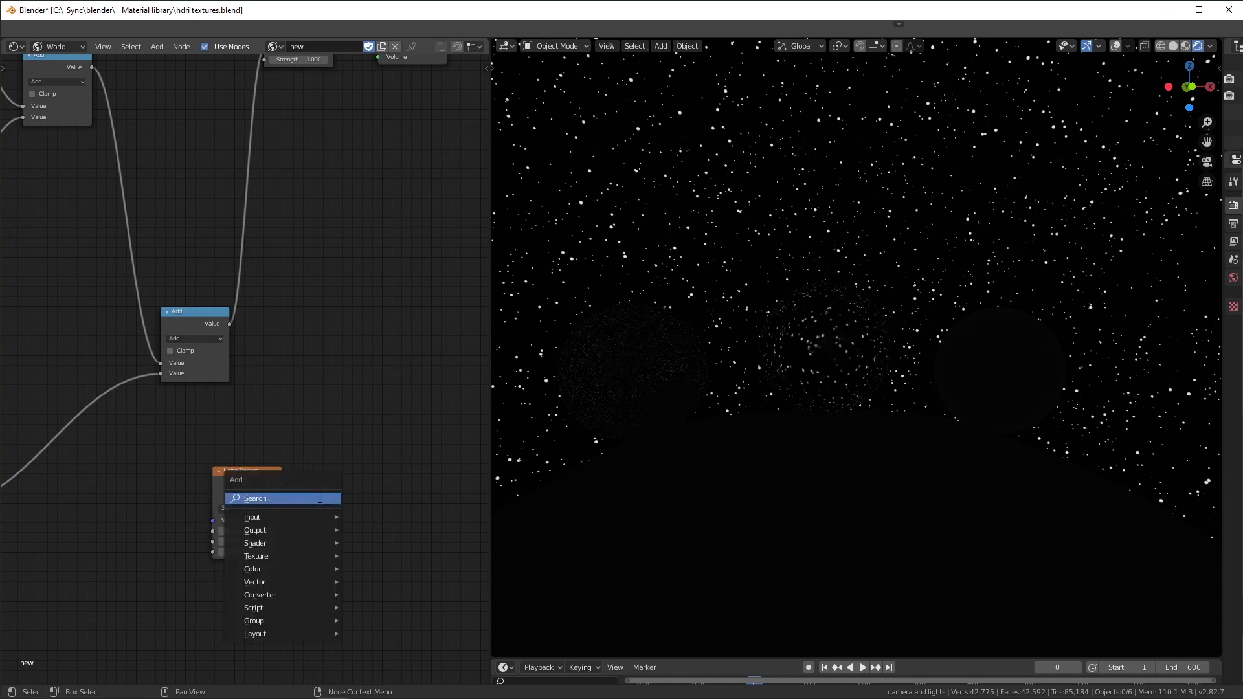
pyautogui.click(320, 498)
pyautogui.write('map')
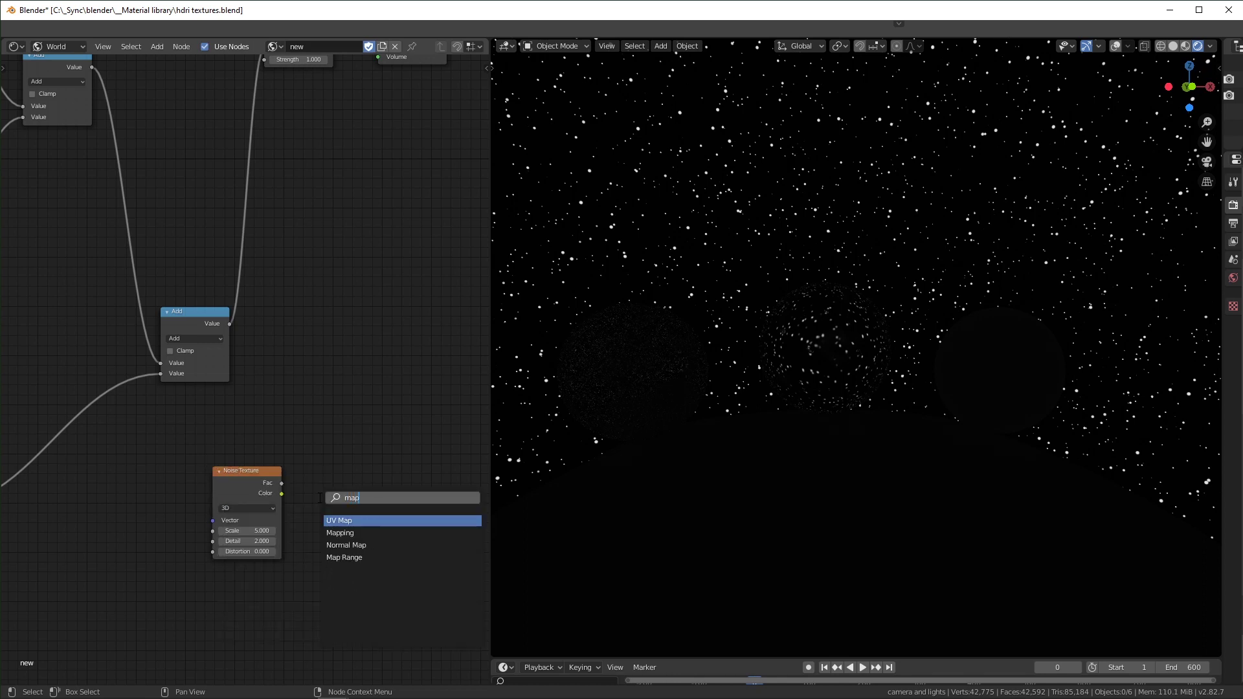
pyautogui.press('Down')
pyautogui.press('Down')
pyautogui.press('Down')
pyautogui.press('Return')
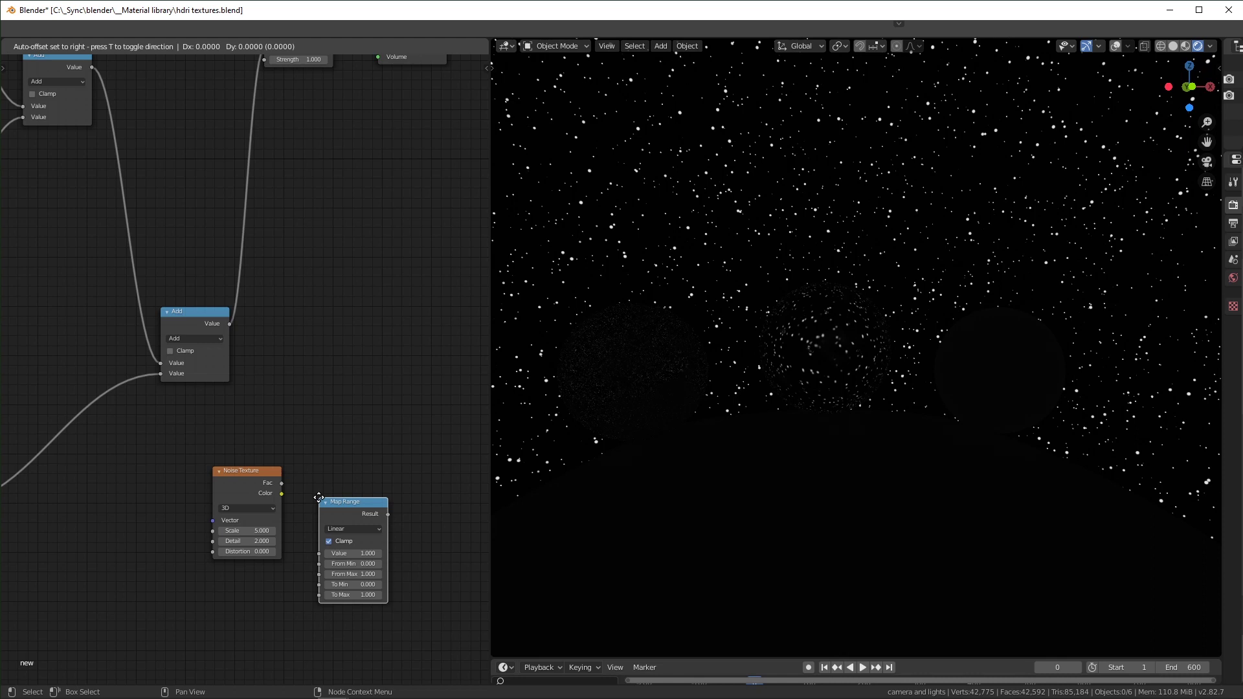
# - Connect the Noise Texture's Fac output to the new Map Range's Value input and preview that Map Range's Result as the world output
pyautogui.moveTo(283, 484); pyautogui.dragTo(330, 514)
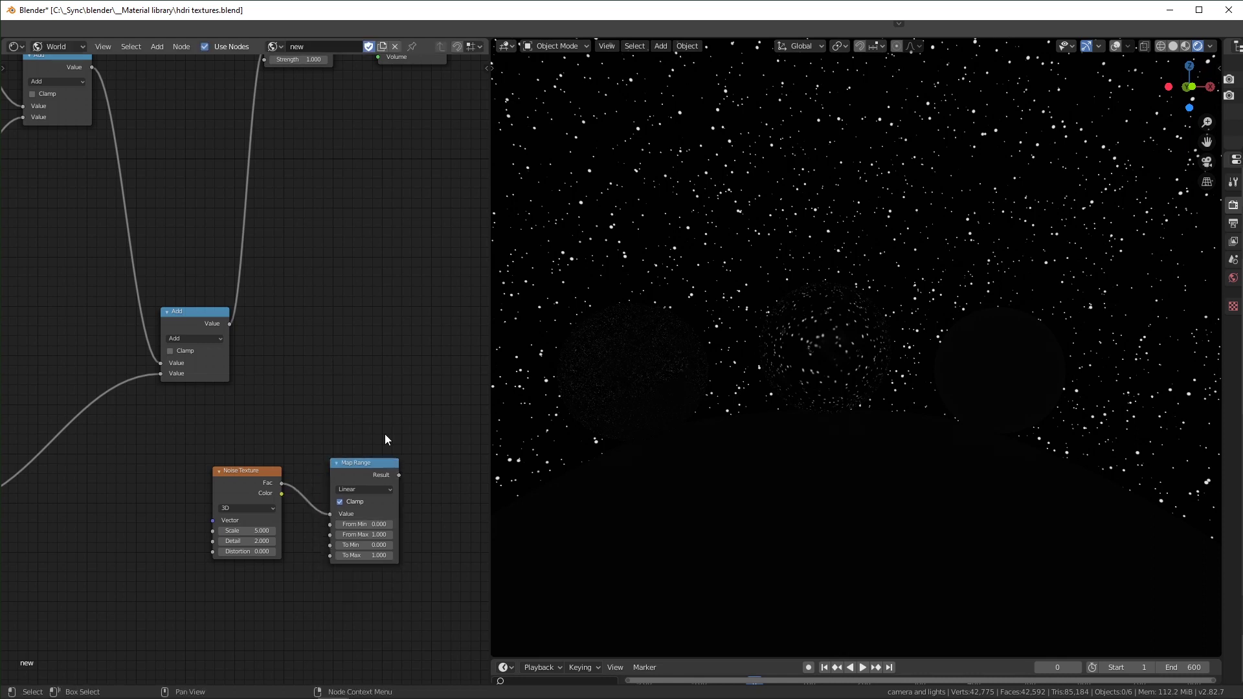
pyautogui.keyDown('ctrl'); pyautogui.keyDown('shift'); pyautogui.click(358, 467); pyautogui.keyUp('shift'); pyautogui.keyUp('ctrl')
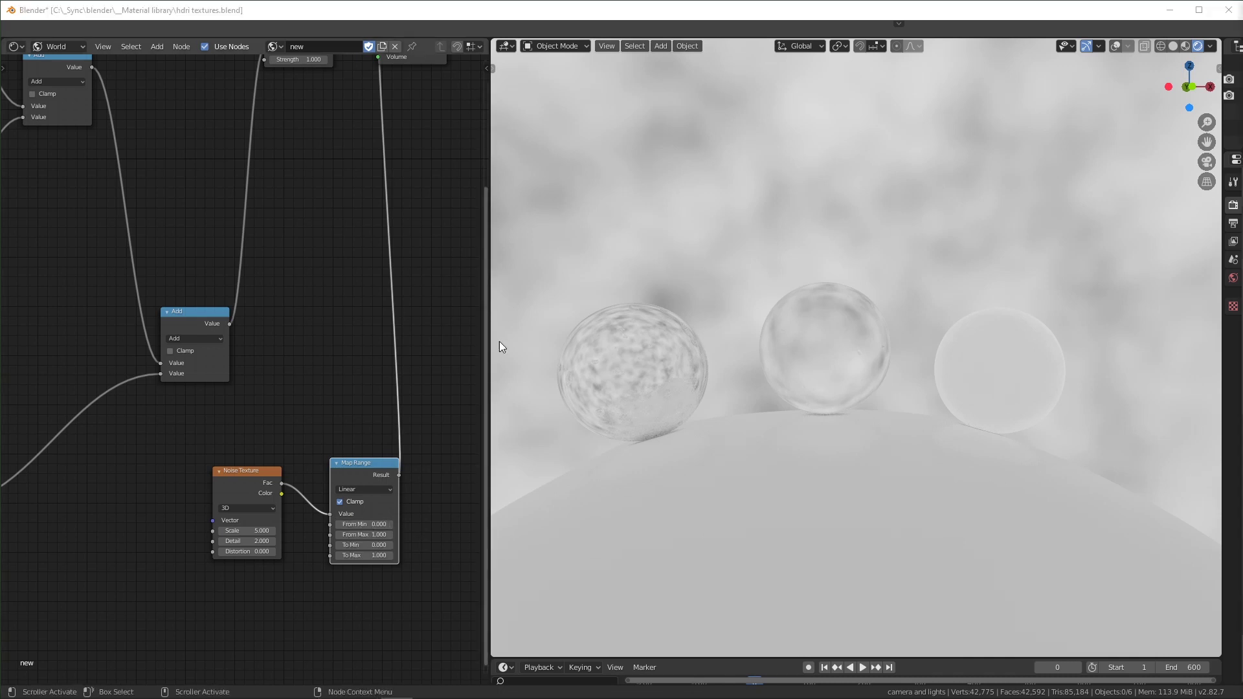
pyautogui.scroll(-5, 805, 284)
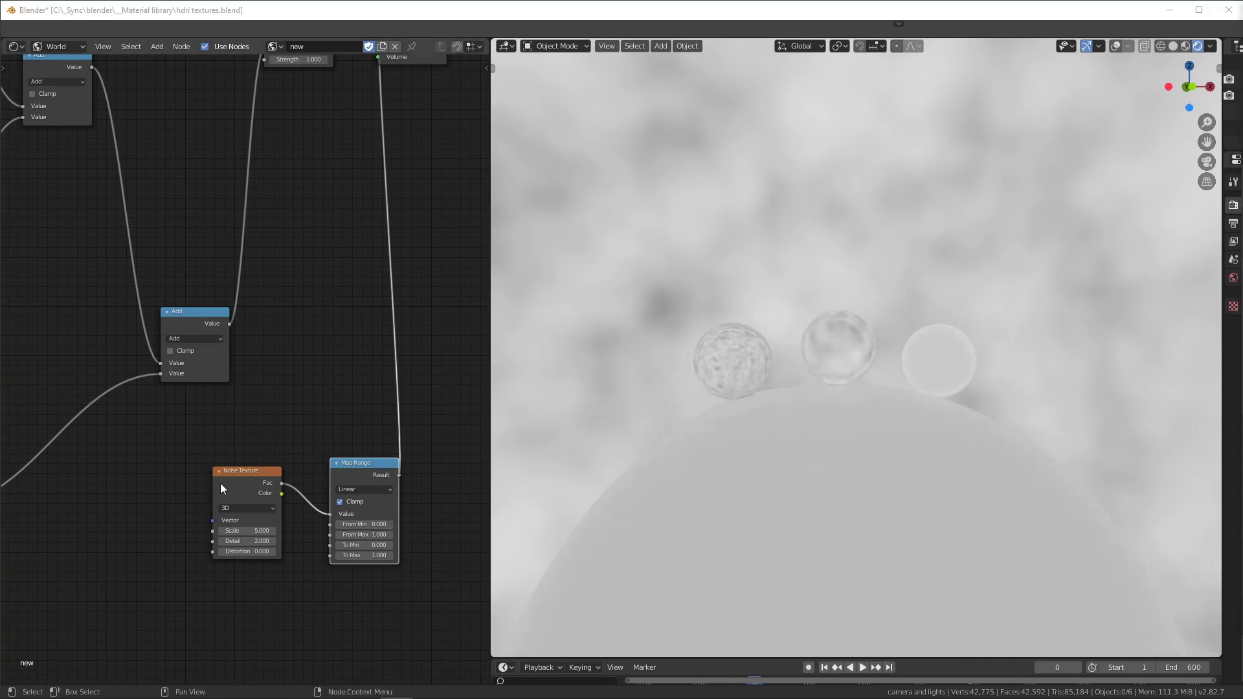
# - Move the Background, Viewer and World Output nodes away from the final Add node to make room between them
pyautogui.scroll(-3, 317, 208)
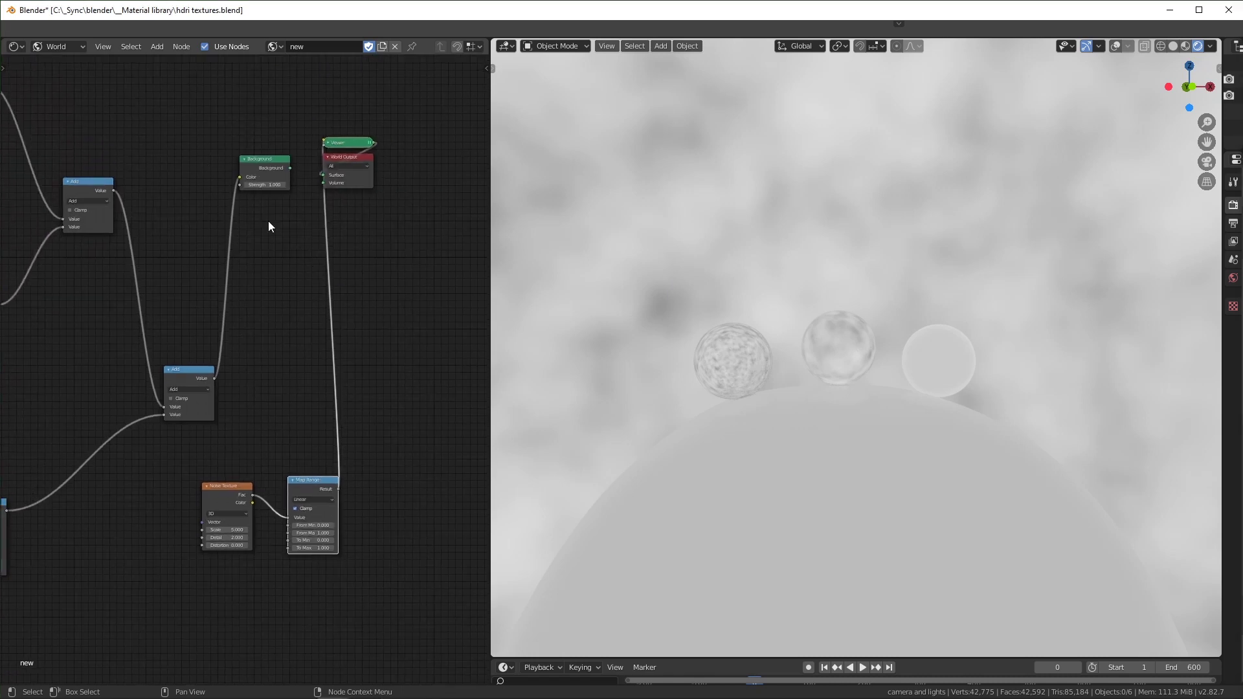
pyautogui.moveTo(276, 293); pyautogui.dragTo(388, 208, button='middle')
pyautogui.scroll(-4, 388, 208)
pyautogui.moveTo(275, 94); pyautogui.dragTo(394, 196)
pyautogui.press('g')
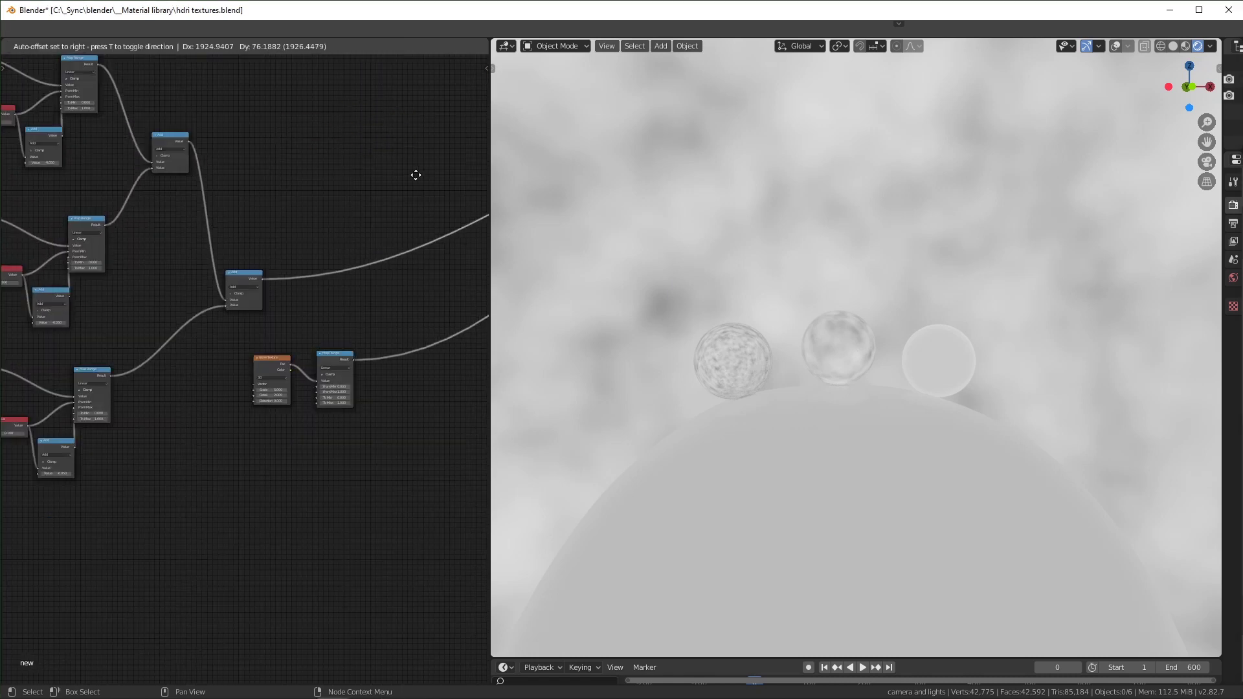
pyautogui.click(256, 278)
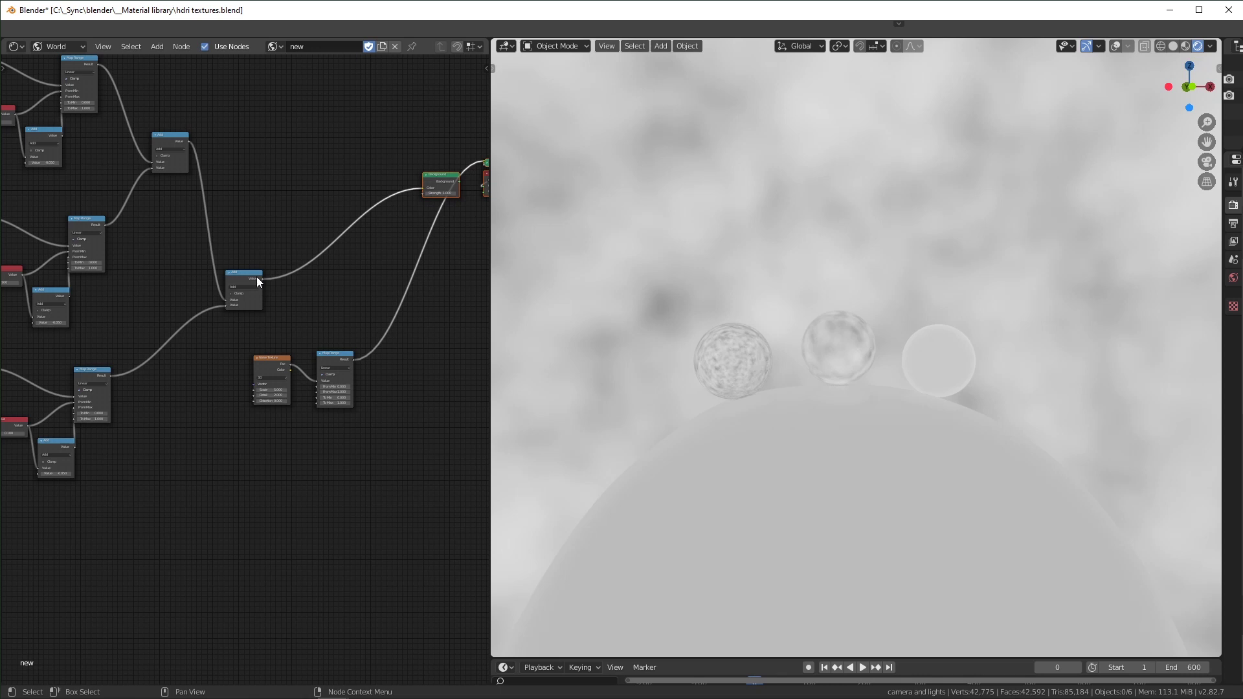
# - Set the Noise Texture's Scale to 14 and Detail to 16
pyautogui.scroll(2, 357, 290)
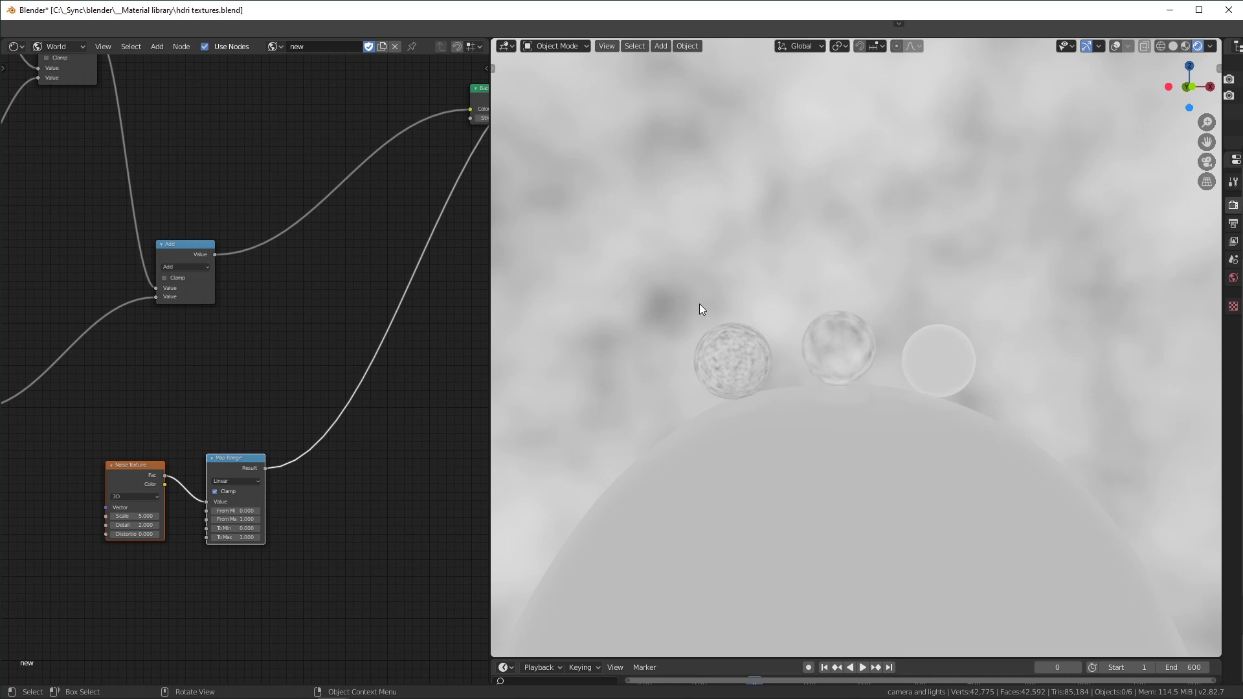
pyautogui.scroll(1, 277, 382)
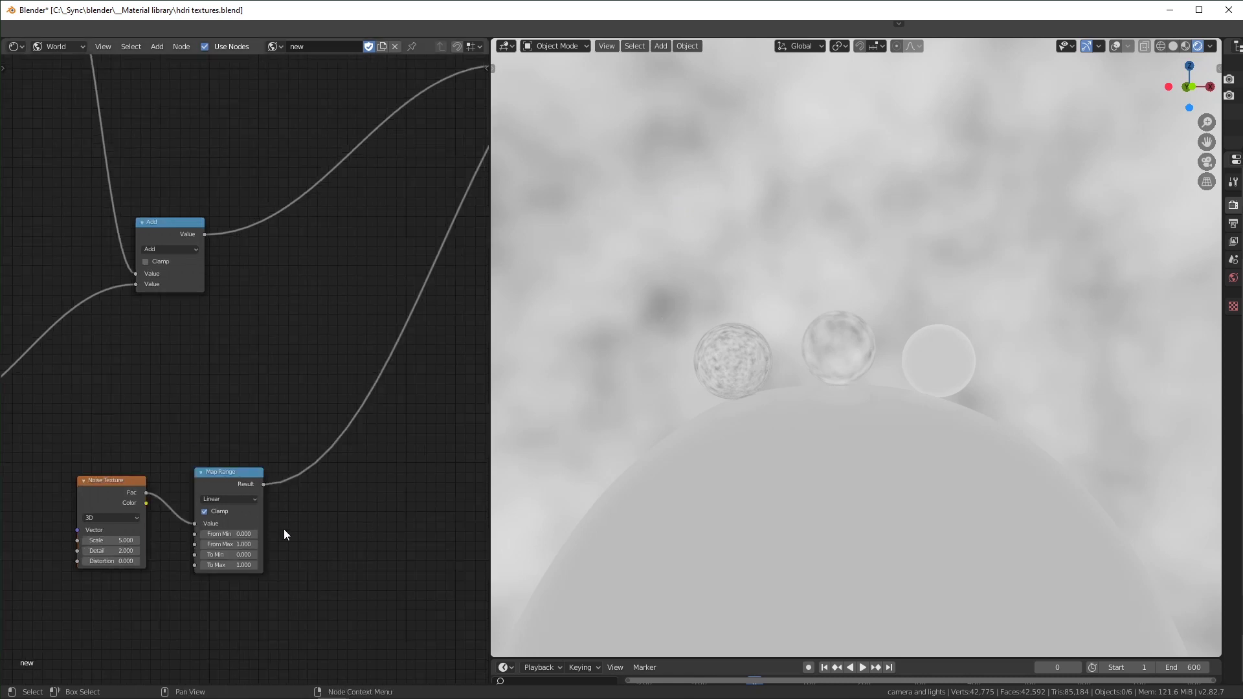
pyautogui.scroll(2, 320, 495)
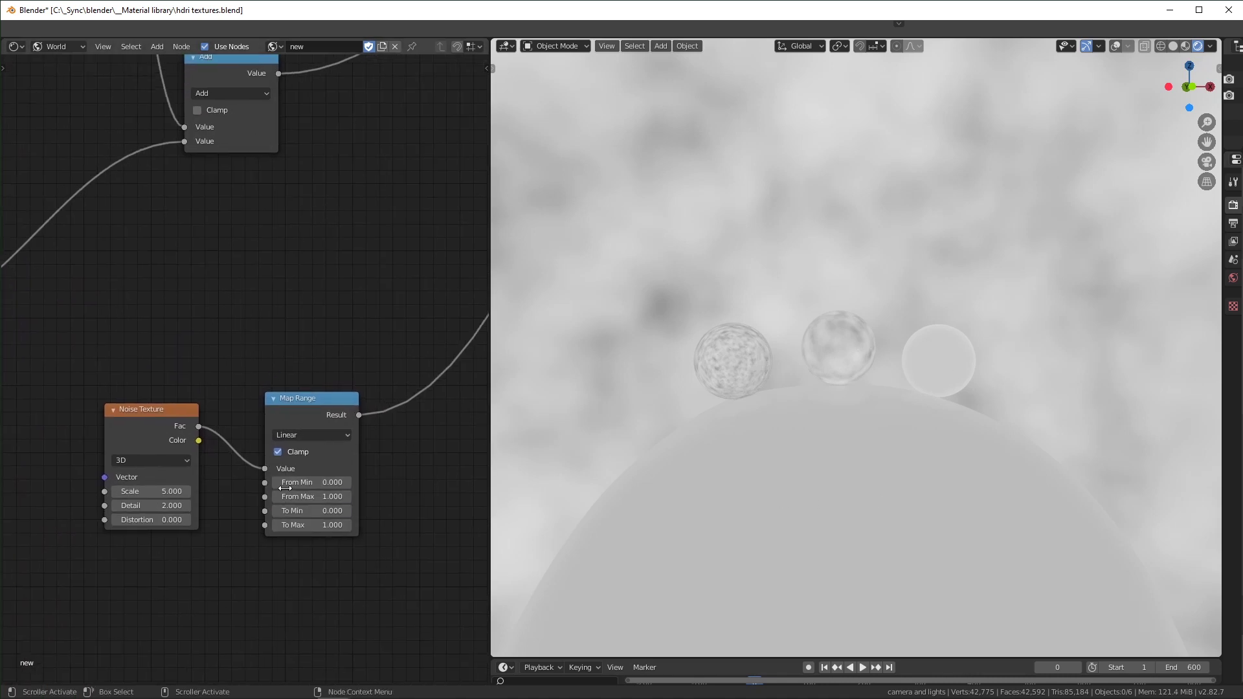
pyautogui.click(183, 492)
pyautogui.write('14')
pyautogui.press('Return')
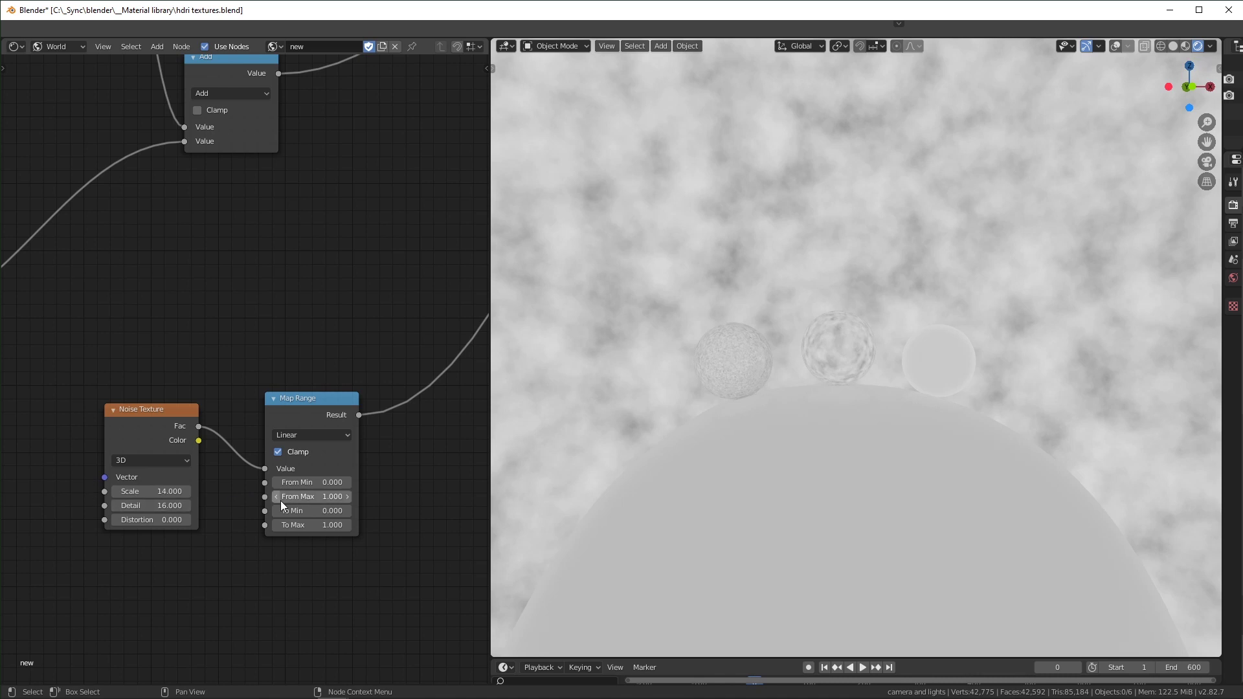
# - Set From Min to 0.5 on the Map Range fed by the Noise Texture
pyautogui.doubleClick(314, 483)
pyautogui.write('0.5')
pyautogui.press('Return')
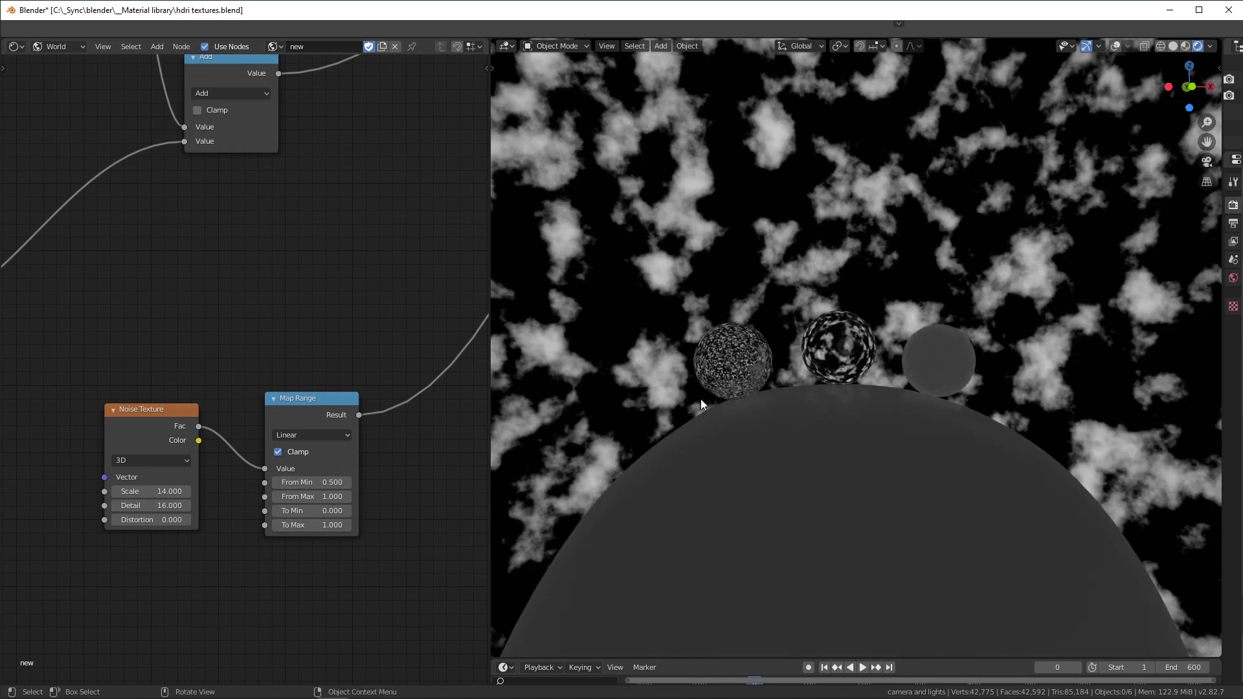
# - Add a Math node set to Multiply and insert it on the link after the noise branch's Map Range
pyautogui.scroll(-3, 402, 549)
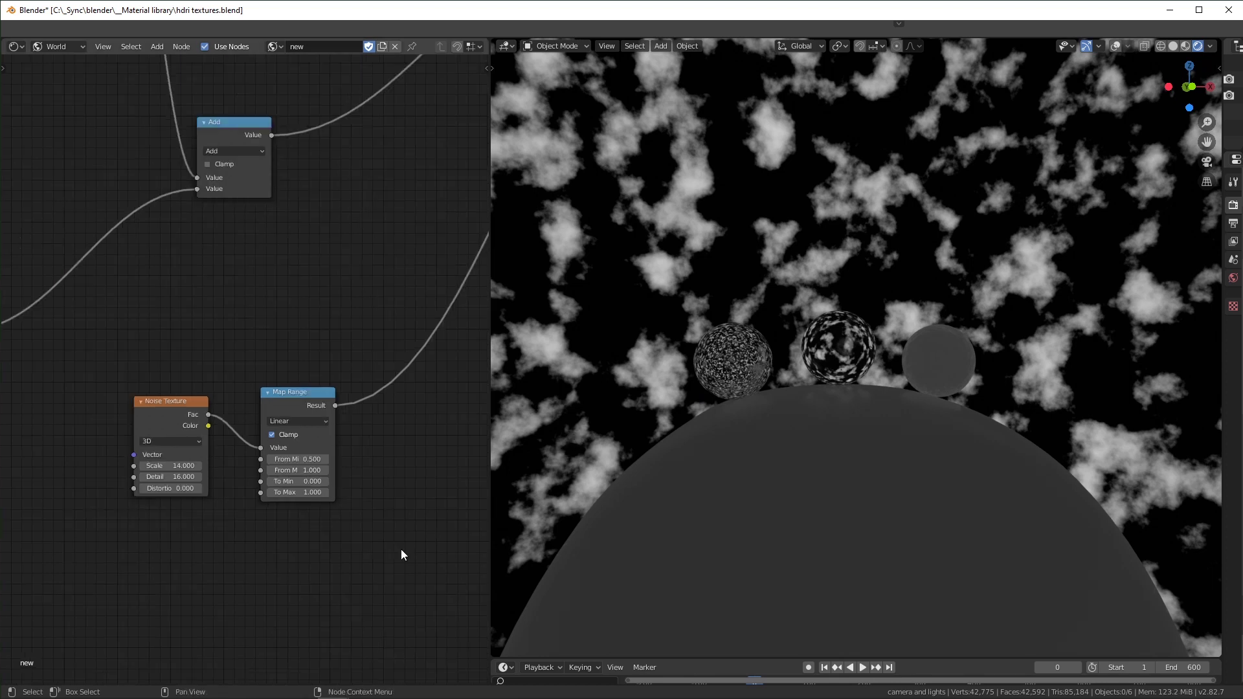
pyautogui.hotkey('shift', 'a')
pyautogui.click(401, 549)
pyautogui.write('value')
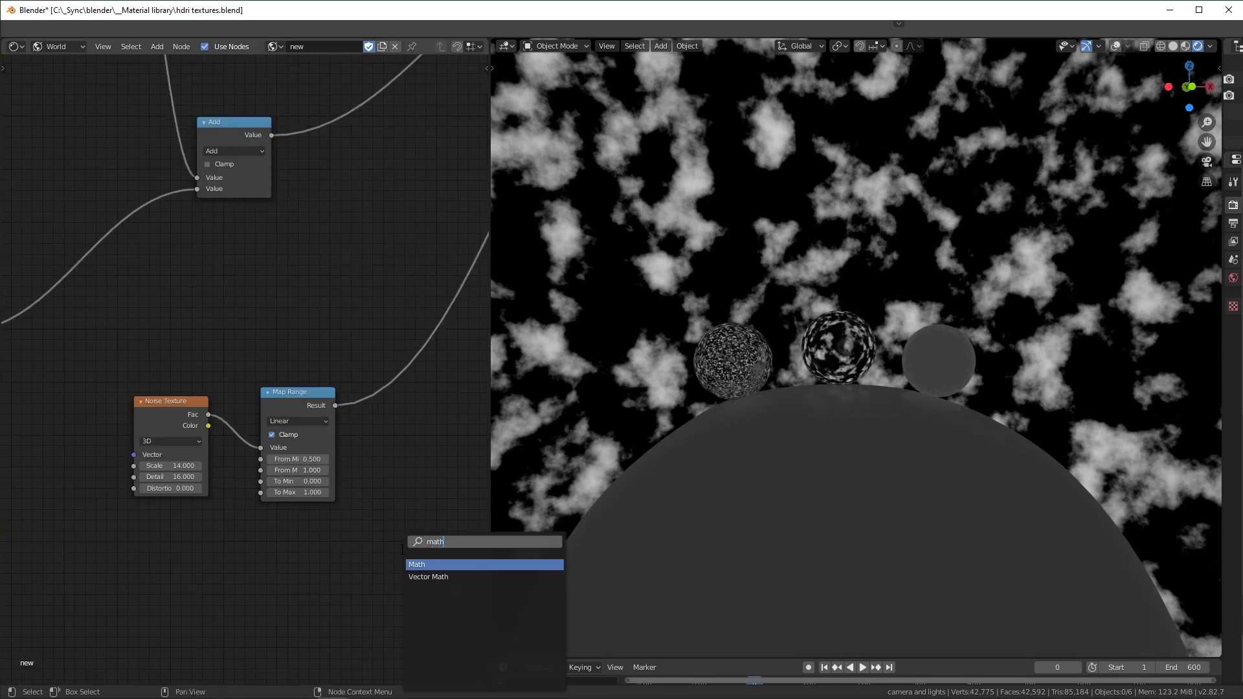
pyautogui.press('Return')
pyautogui.click(411, 453)
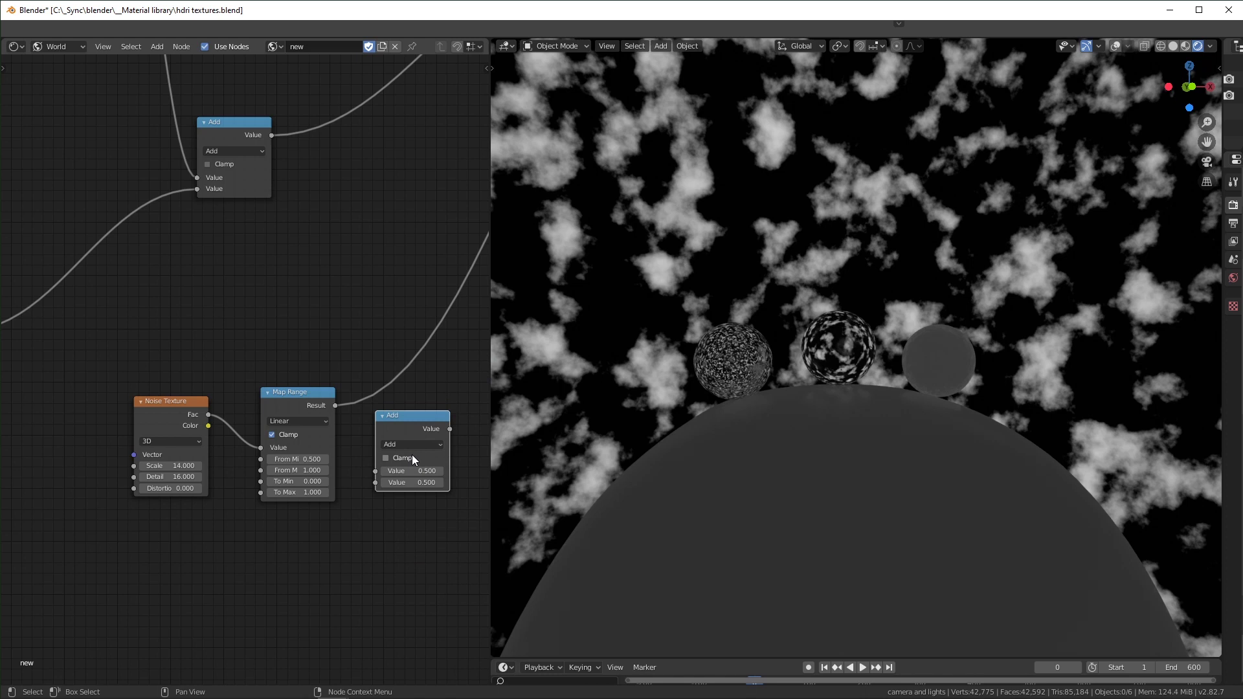
pyautogui.click(412, 445)
pyautogui.click(417, 507)
pyautogui.moveTo(426, 433); pyautogui.dragTo(441, 336)
# - Duplicate the Multiply node between the final Add and Background, connect the noise branch's Multiply to its second Value, and output the Background
pyautogui.scroll(-2, 434, 285)
pyautogui.scroll(-3, 435, 223)
pyautogui.moveTo(447, 215); pyautogui.dragTo(313, 291, button='middle')
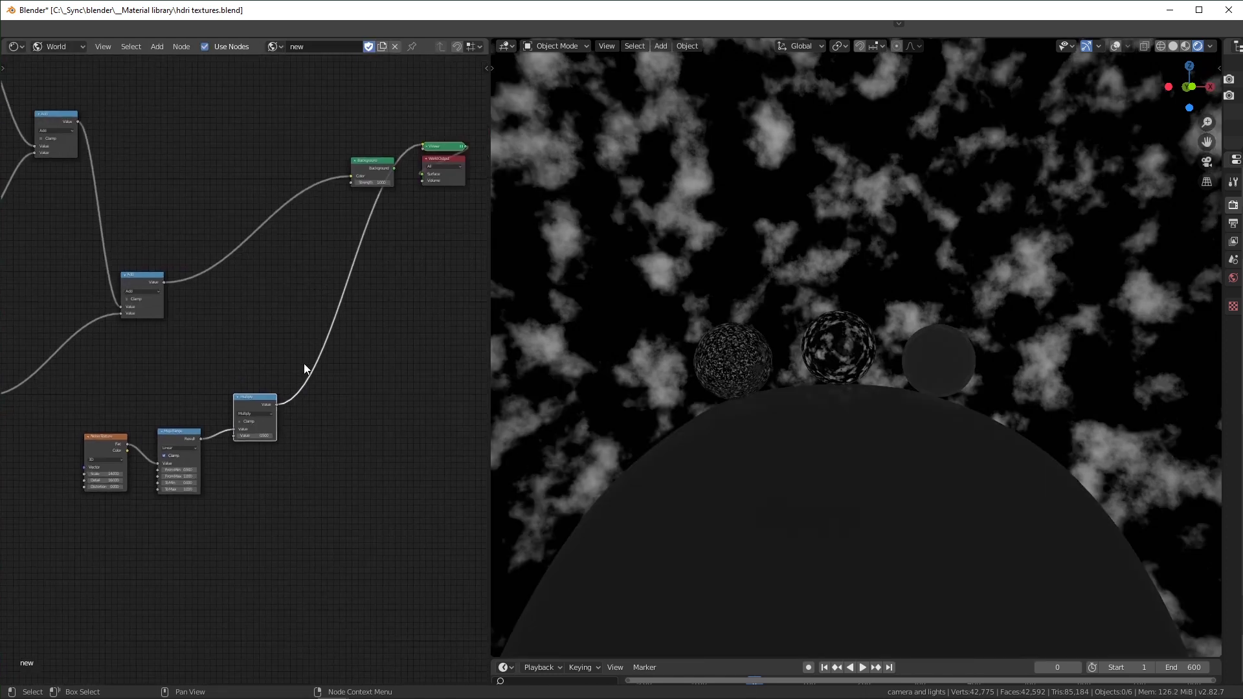
pyautogui.hotkey('shift', 'd')
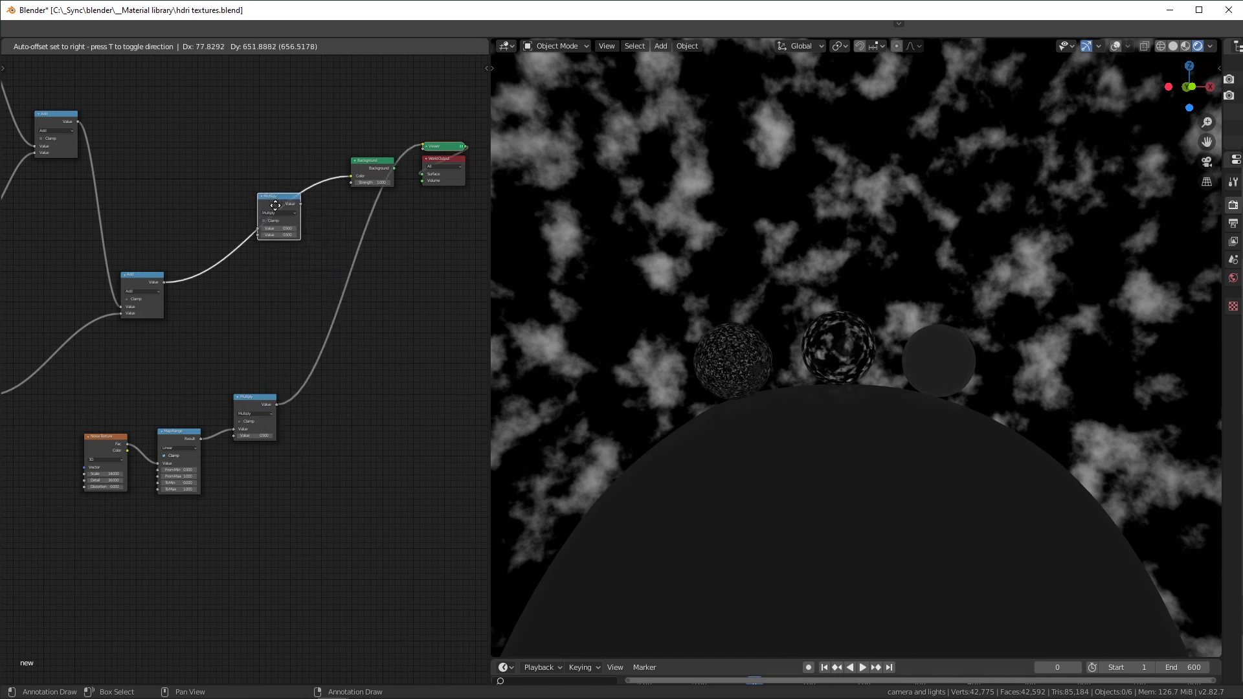
pyautogui.click(276, 208)
pyautogui.moveTo(277, 404); pyautogui.dragTo(265, 241)
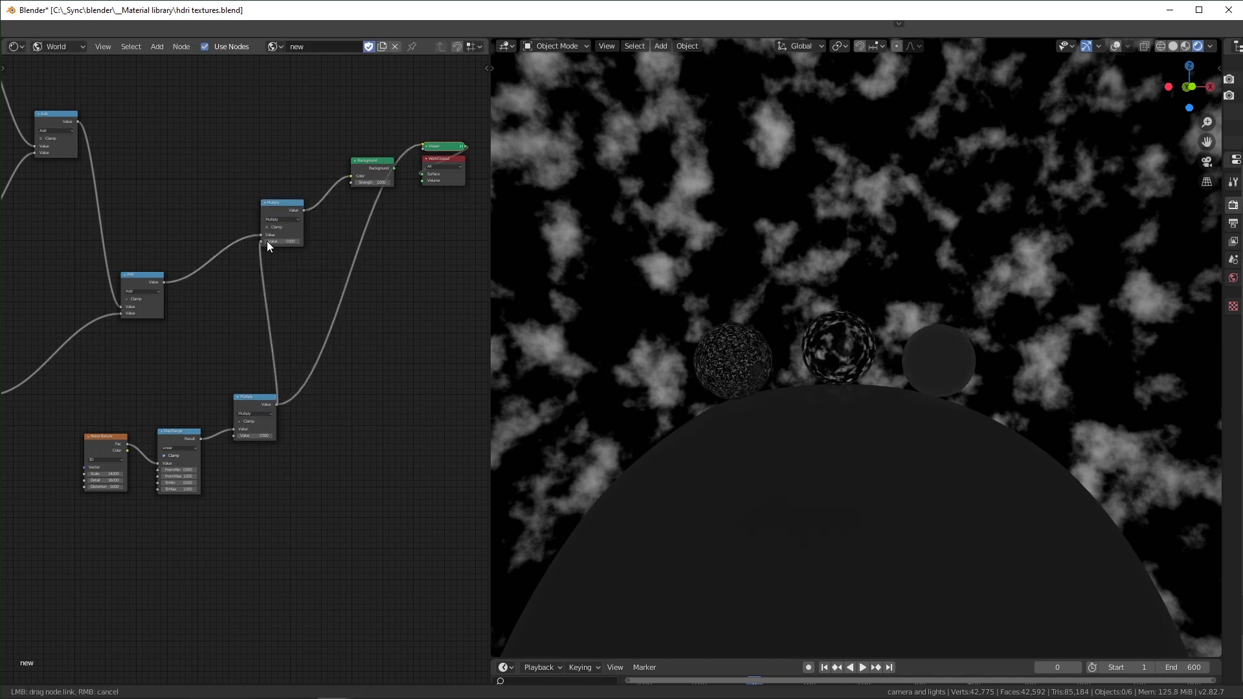
pyautogui.keyDown('ctrl'); pyautogui.keyDown('shift'); pyautogui.click(377, 162); pyautogui.keyUp('shift'); pyautogui.keyUp('ctrl')
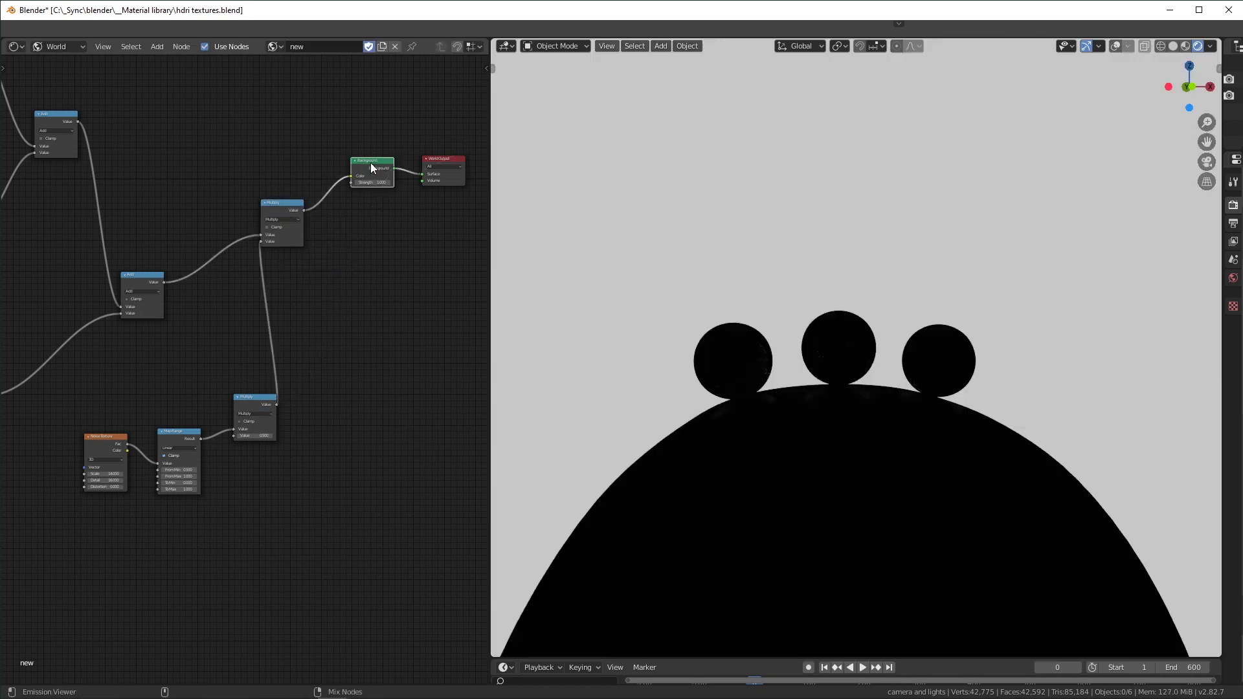
# - Set the noise branch's Multiply value to 1 and move the node slightly closer to its Map Range
pyautogui.scroll(4, 368, 363)
pyautogui.moveTo(377, 364); pyautogui.dragTo(453, 295, button='middle')
pyautogui.scroll(2, 389, 388)
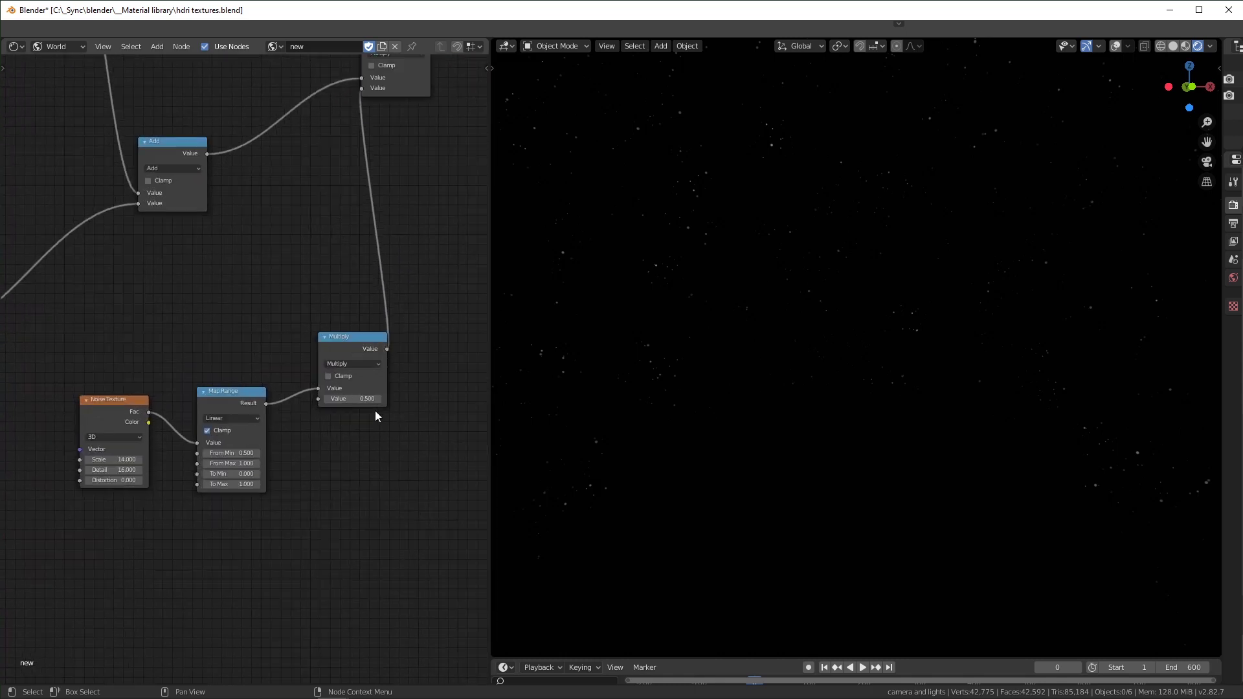
pyautogui.moveTo(375, 410); pyautogui.dragTo(421, 384, button='middle')
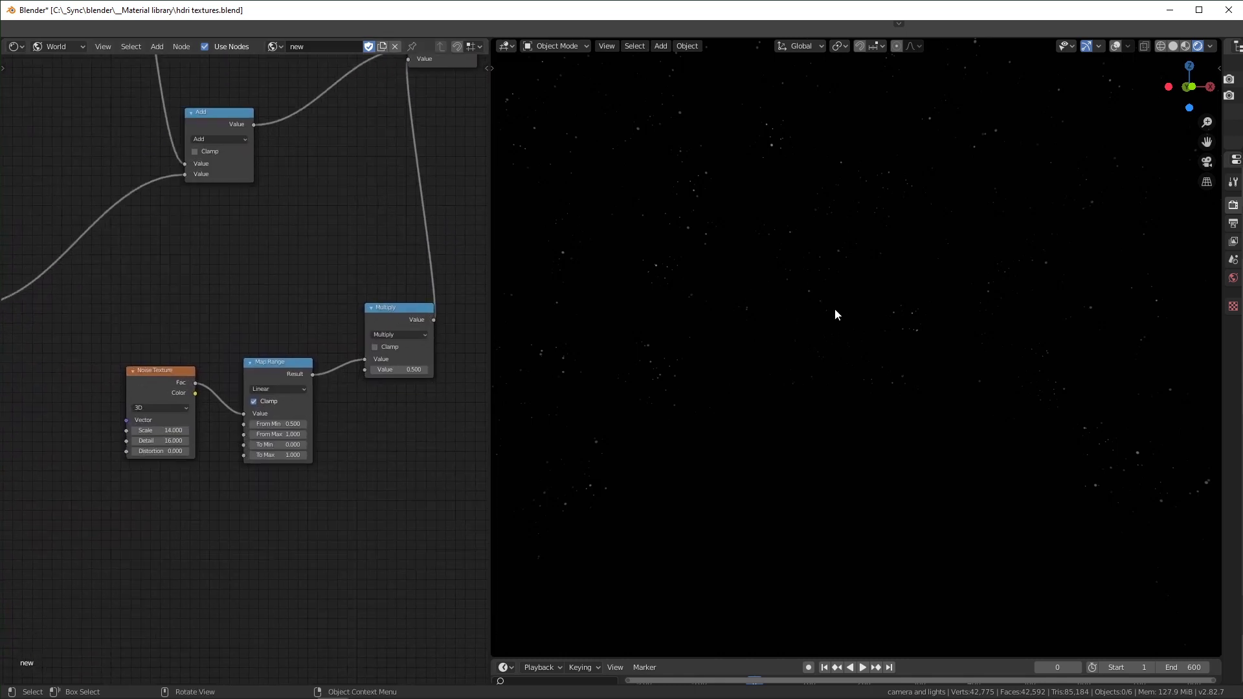
pyautogui.moveTo(838, 309); pyautogui.dragTo(799, 297, button='middle')
pyautogui.scroll(-1, 360, 240)
pyautogui.moveTo(360, 241); pyautogui.dragTo(331, 276, button='middle')
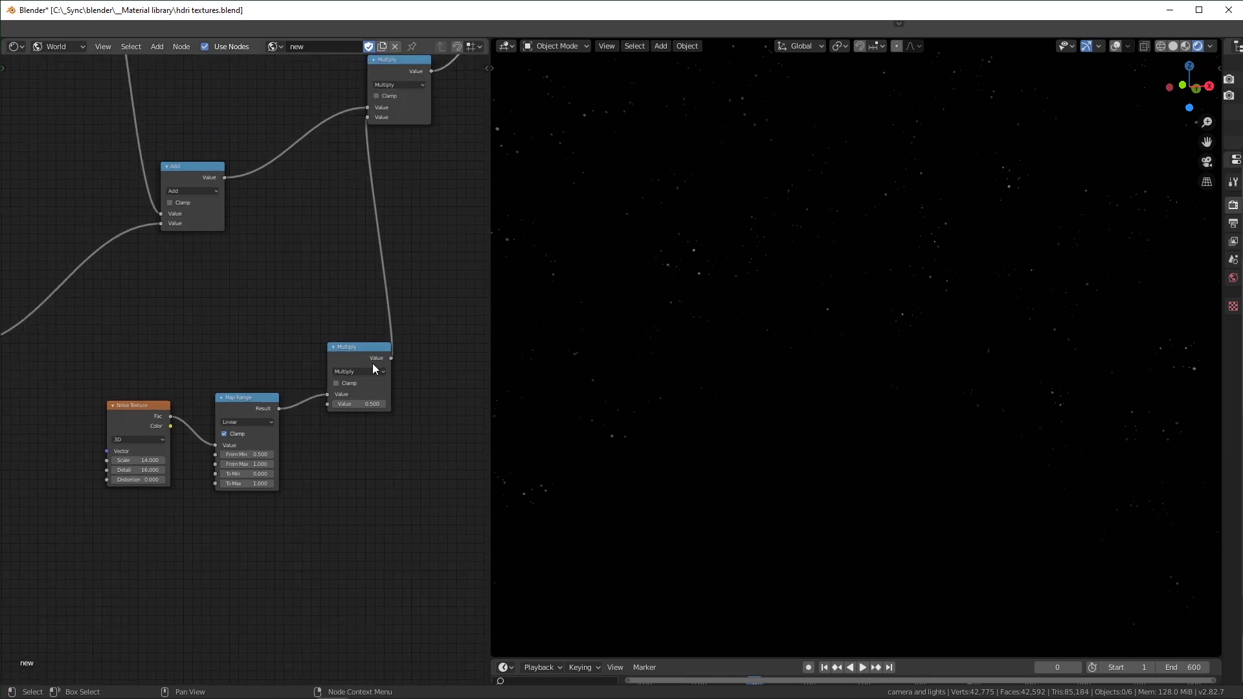
pyautogui.doubleClick(367, 405)
pyautogui.write('1')
pyautogui.press('Return')
pyautogui.moveTo(367, 409); pyautogui.dragTo(372, 408)
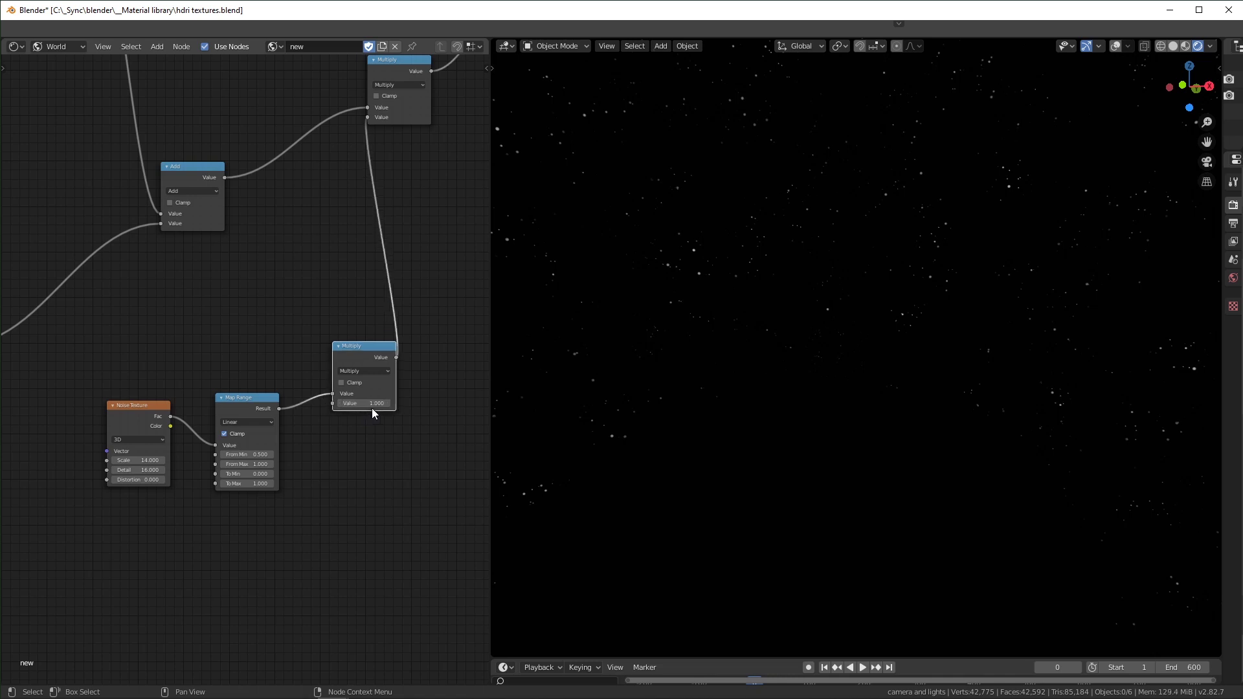
pyautogui.moveTo(366, 352); pyautogui.dragTo(352, 353)
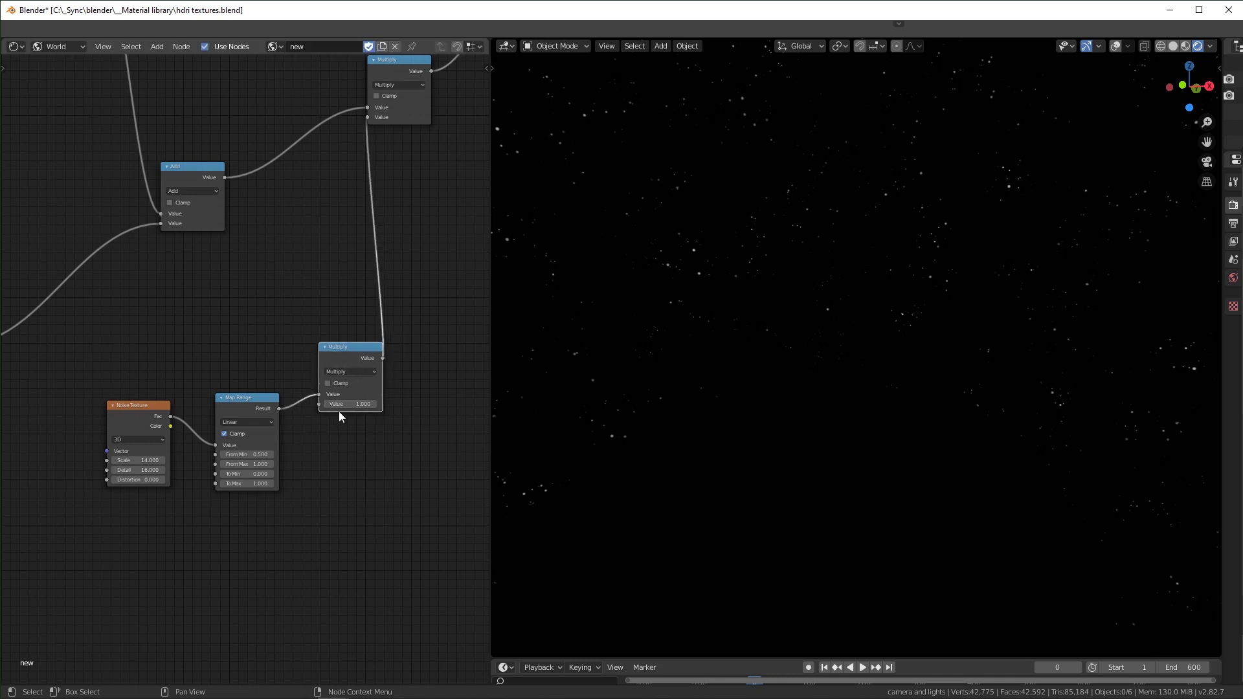
# - Raise the noise branch's Multiply value to about 99 and check the star brightness around the spheres
pyautogui.moveTo(341, 404)
pyautogui.mouseDown()
pyautogui.moveTo(379, 404)
pyautogui.moveTo(355, 404)
pyautogui.mouseUp()
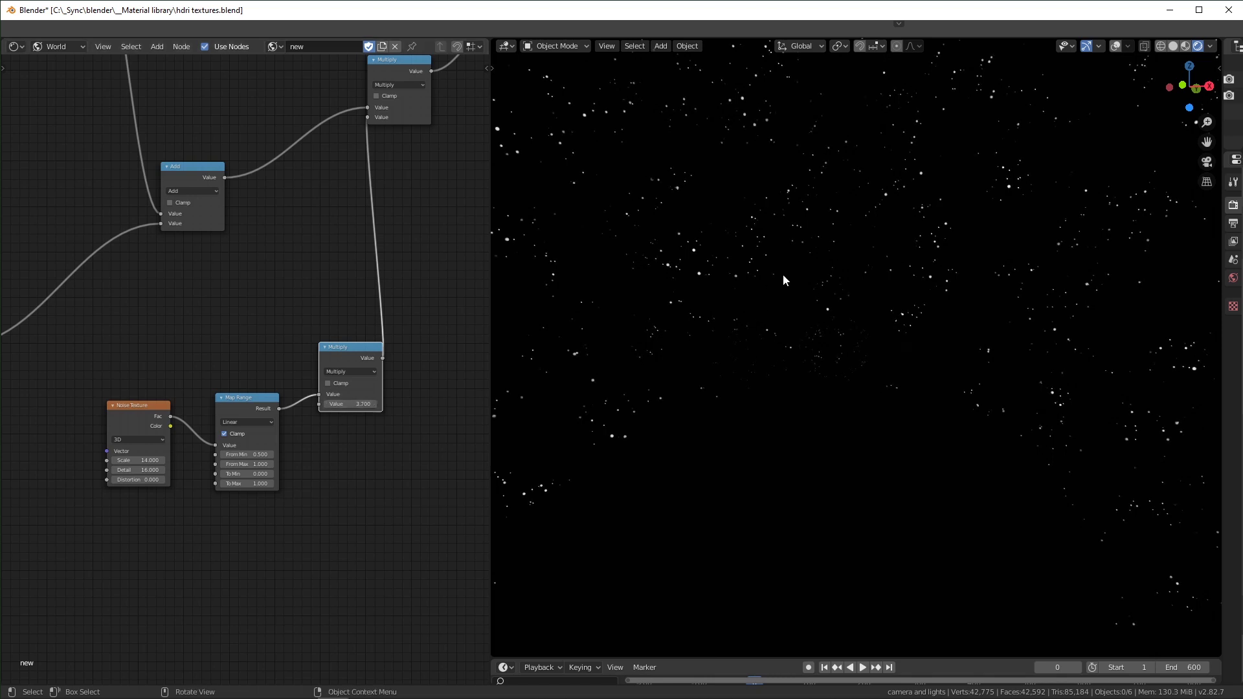
pyautogui.moveTo(786, 446); pyautogui.dragTo(873, 484, button='middle')
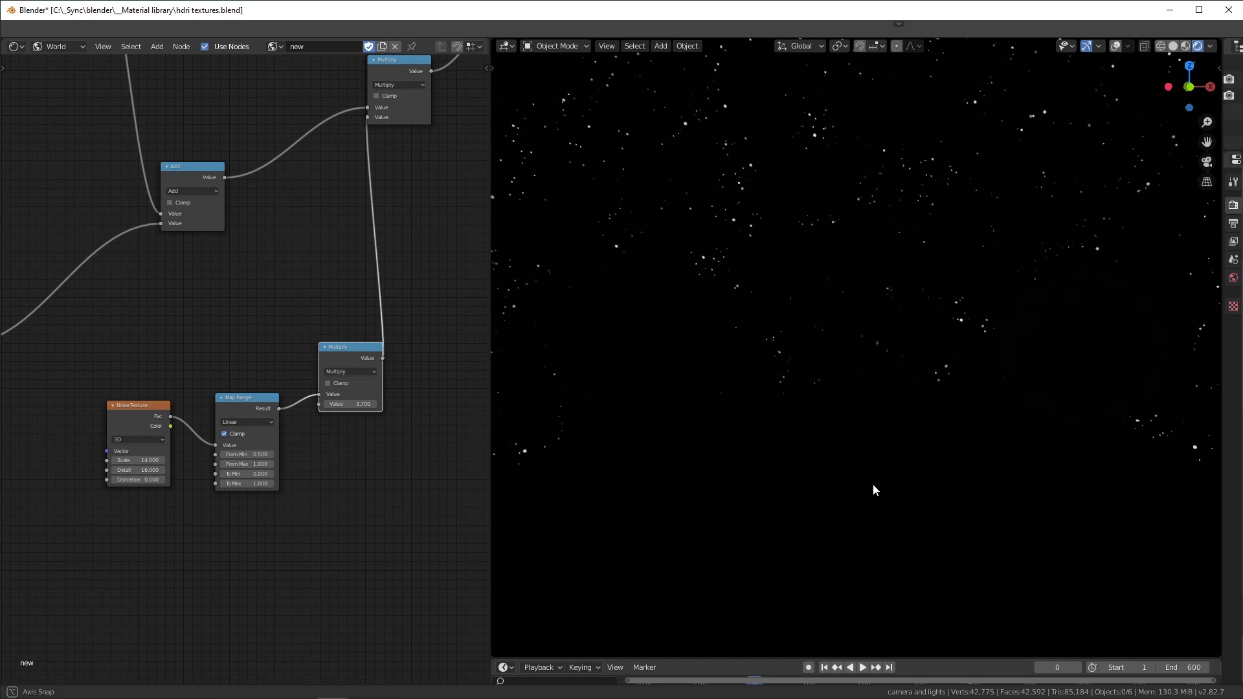
pyautogui.moveTo(350, 404); pyautogui.dragTo(373, 404)
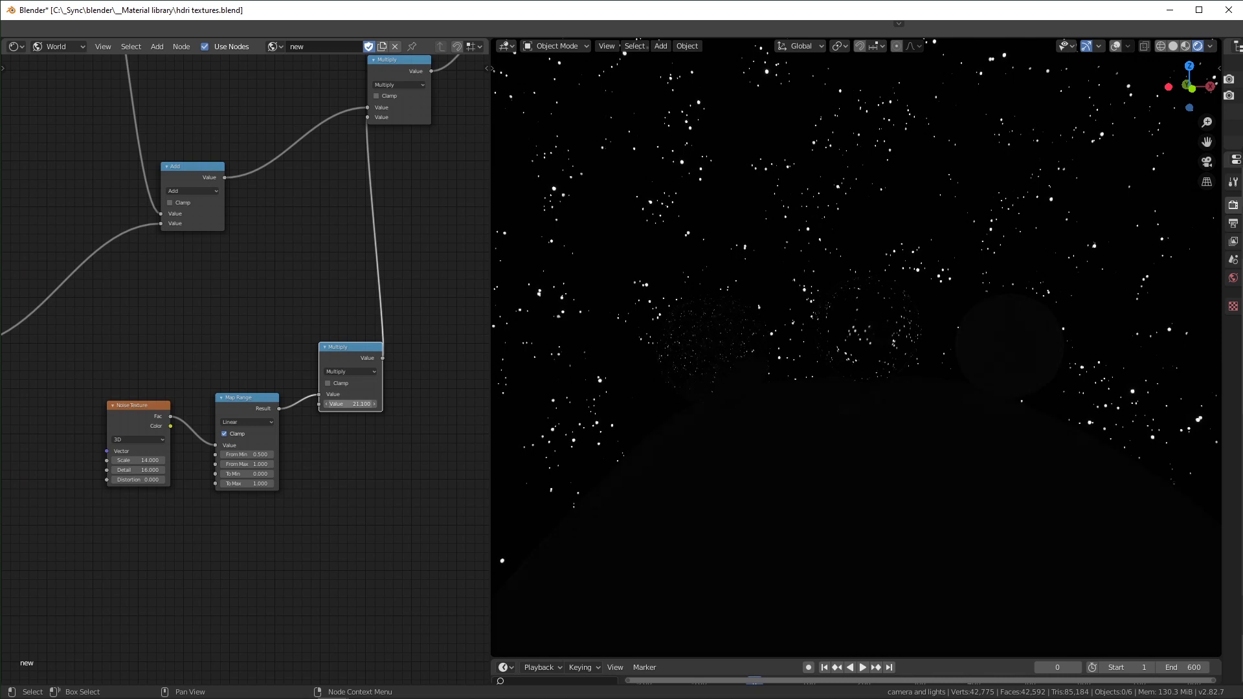
pyautogui.moveTo(350, 404); pyautogui.dragTo(375, 404)
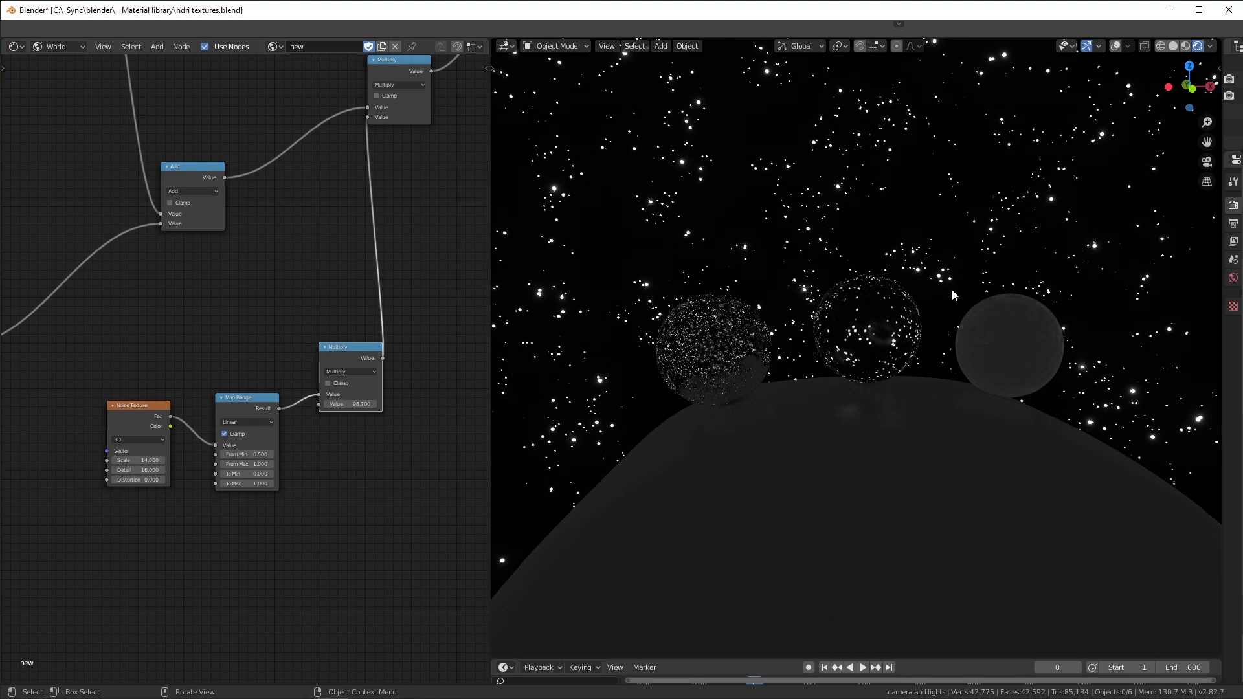
pyautogui.moveTo(951, 290); pyautogui.dragTo(906, 374, button='middle')
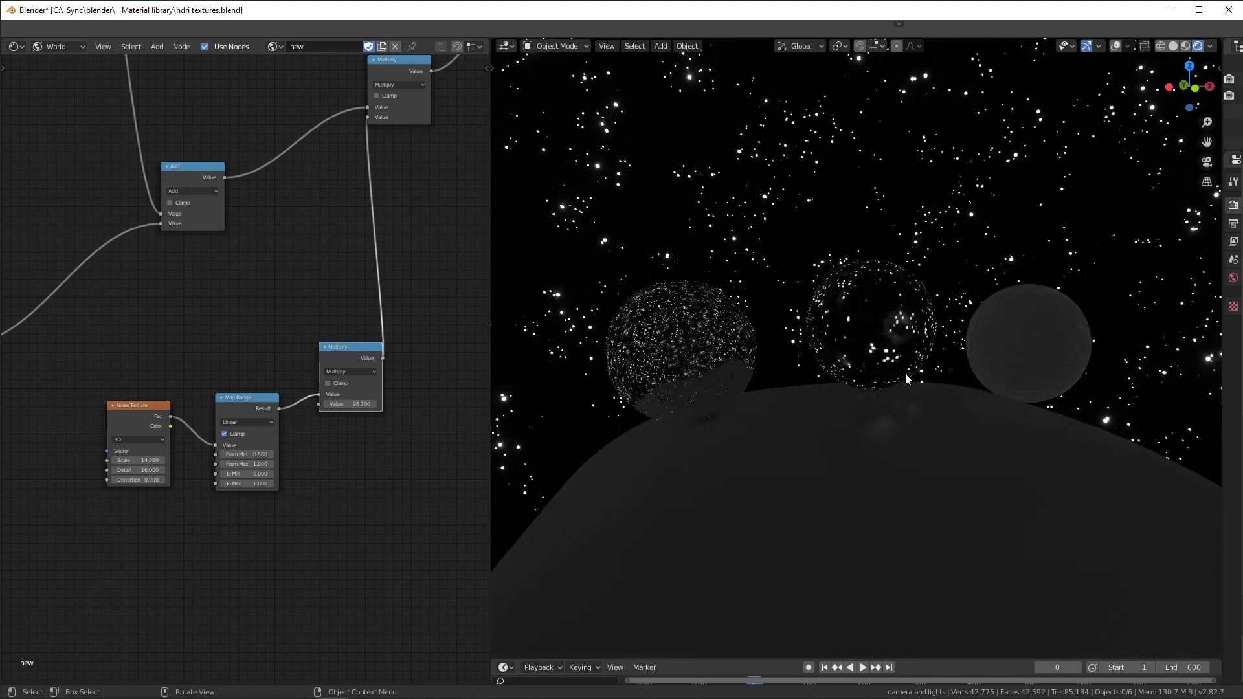
# - Try a value of 1520 in the noise branch's Multiply node
pyautogui.click(338, 404)
pyautogui.write('99.3')
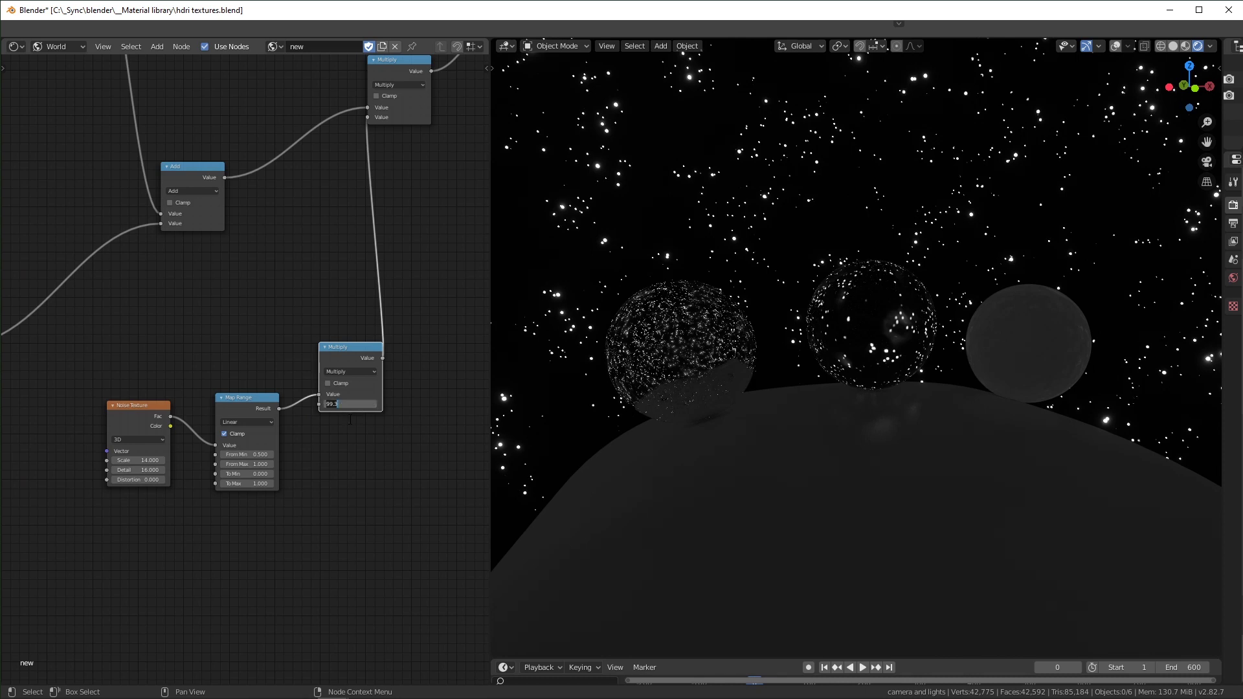
pyautogui.press('BackSpace')
pyautogui.press('BackSpace')
pyautogui.press('BackSpace')
pyautogui.press('BackSpace')
pyautogui.write('1520')
pyautogui.press('Return')
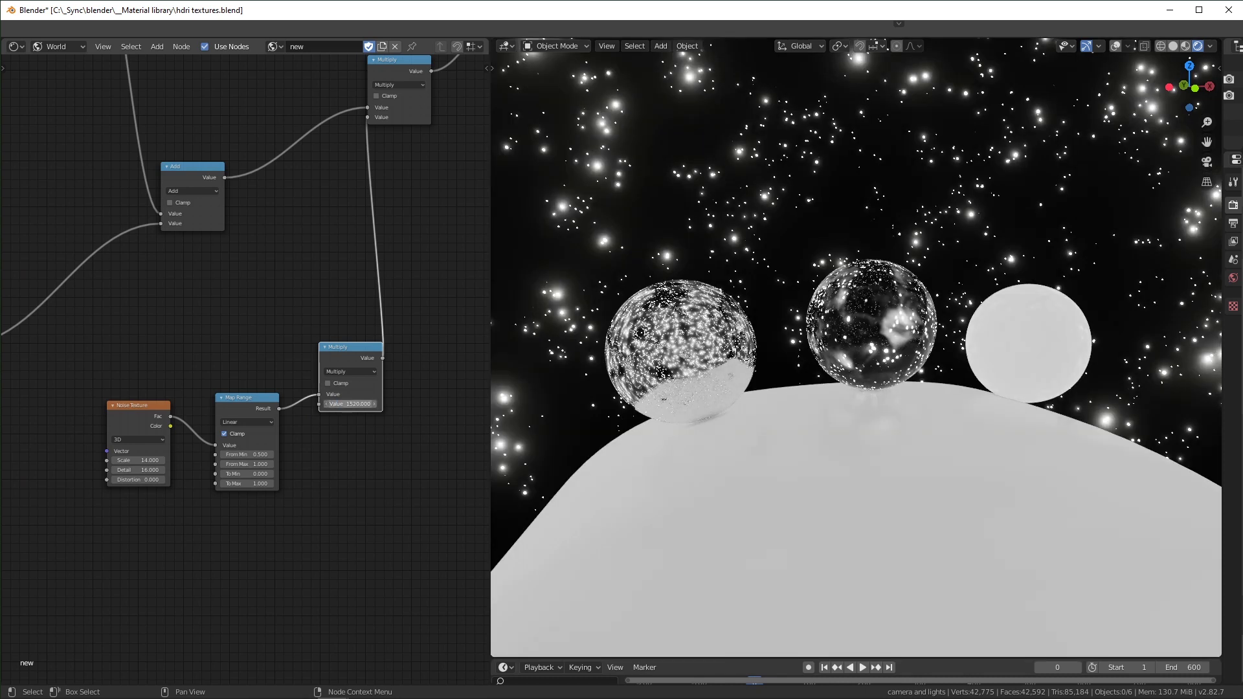
# - Set the noise branch's Multiply value to 150
pyautogui.click(349, 404)
pyautogui.write('150')
pyautogui.press('Return')
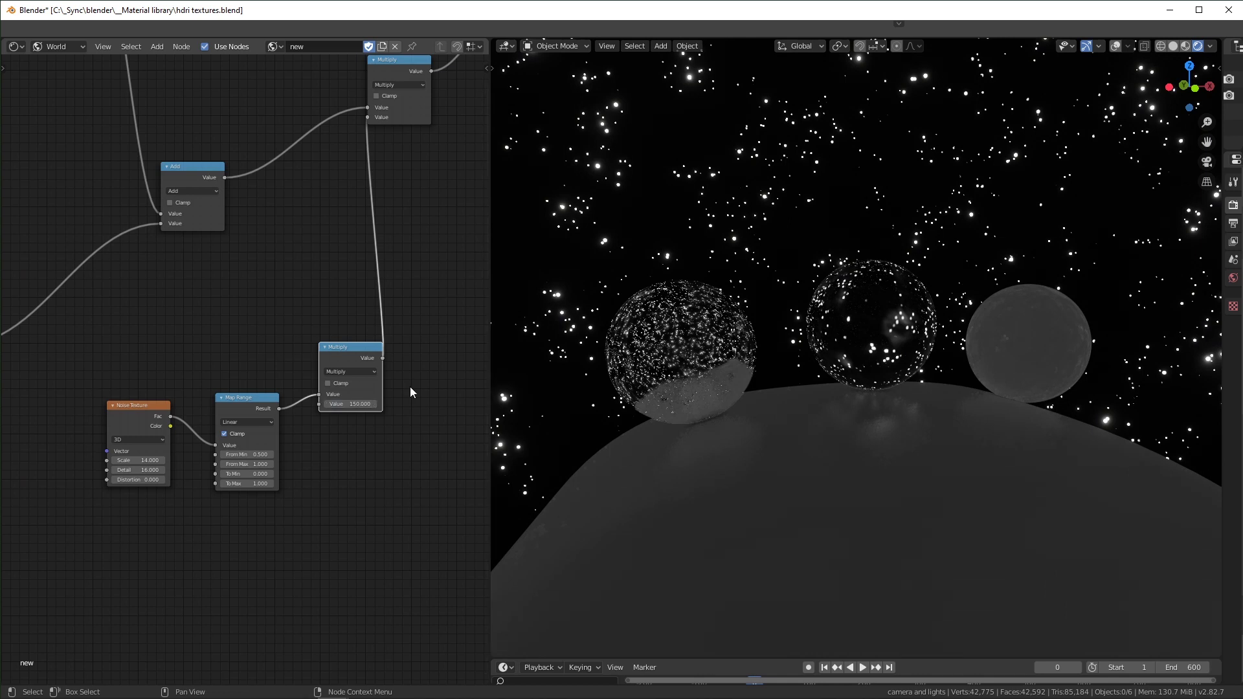
# - Try To Min values of 0.001 and 0.01 on the noise branch's Map Range
pyautogui.scroll(3, 333, 459)
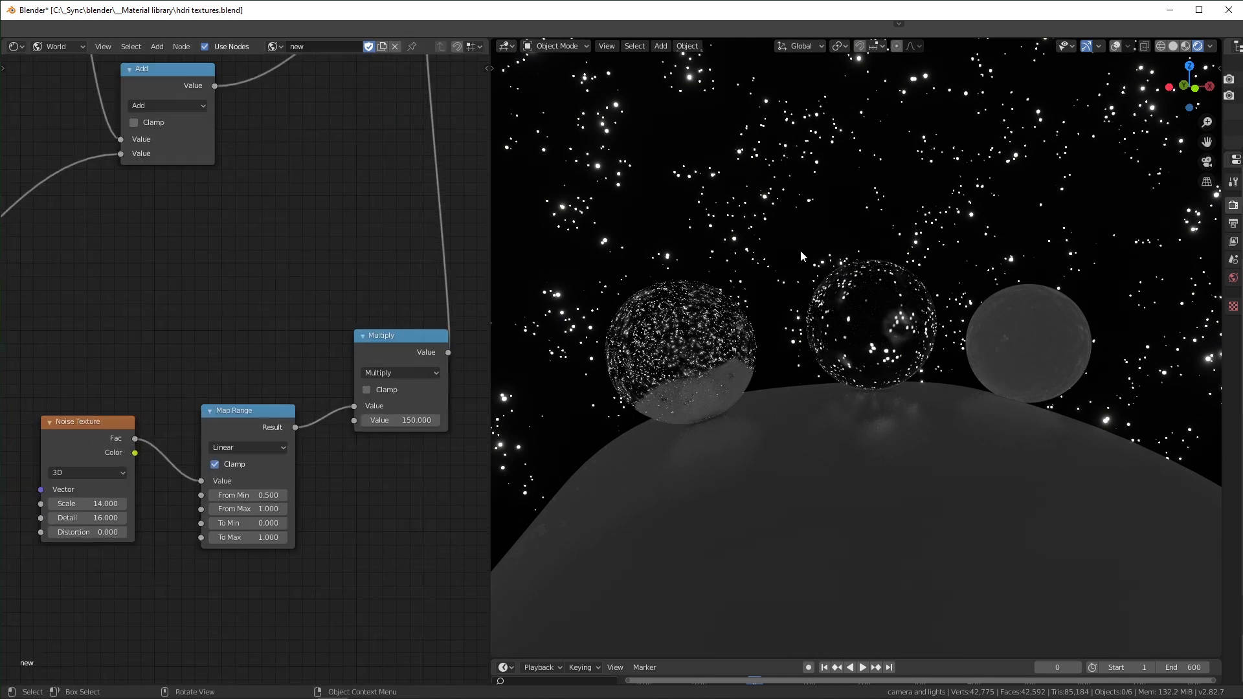
pyautogui.scroll(2, 378, 519)
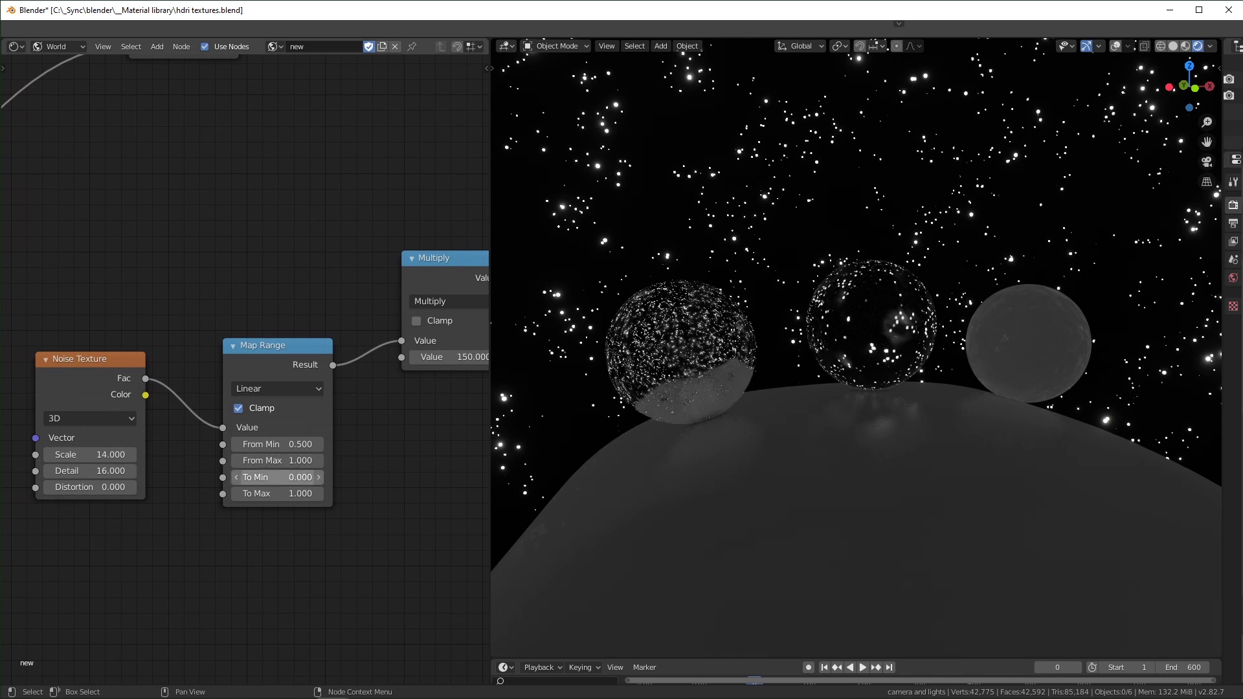
pyautogui.click(296, 481)
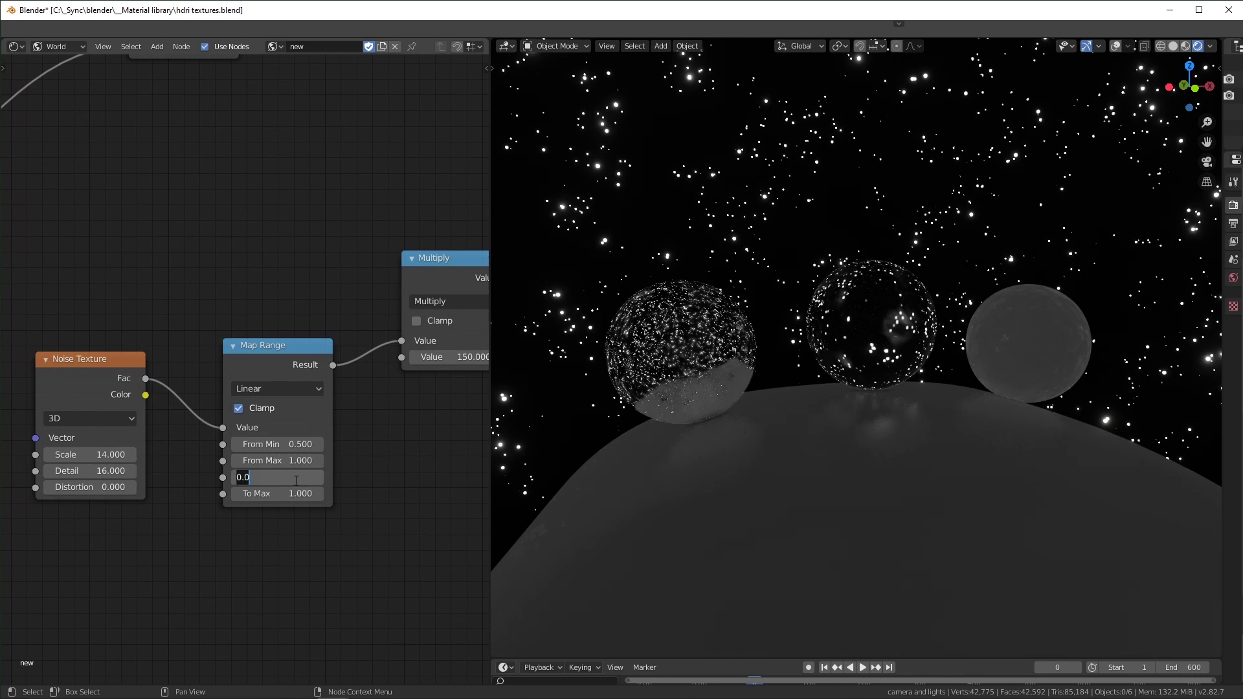
pyautogui.write('.001')
pyautogui.press('Return')
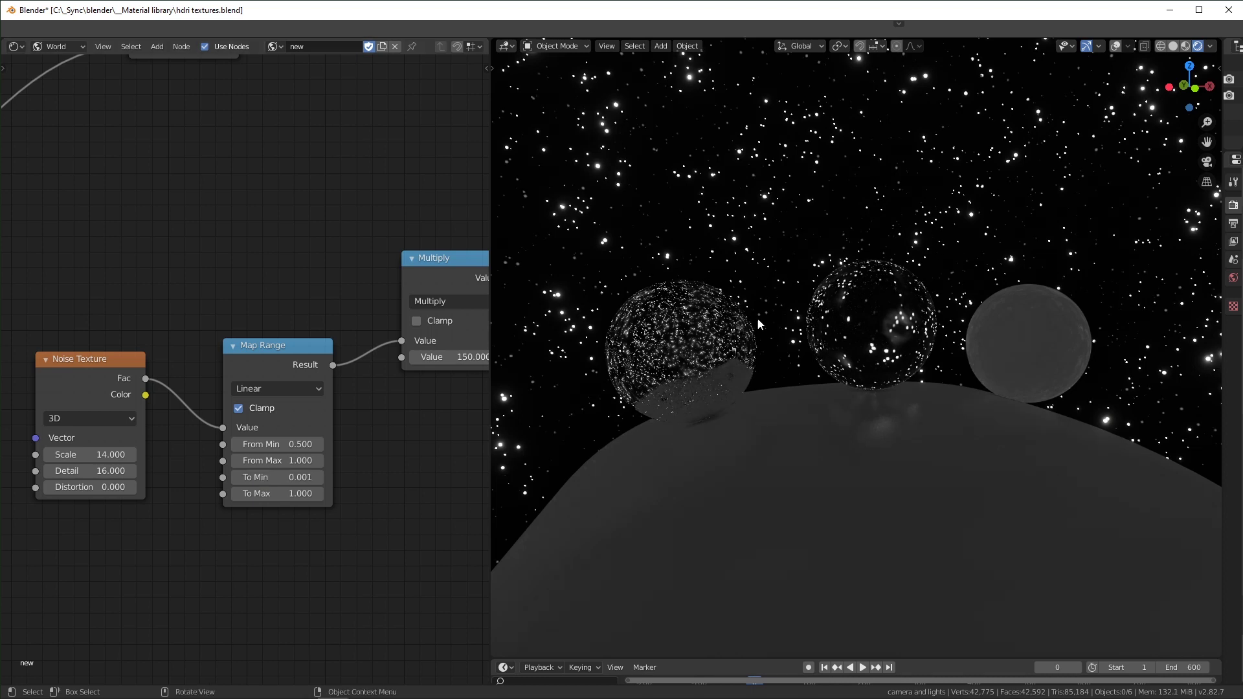
pyautogui.click(301, 479)
pyautogui.write('.01')
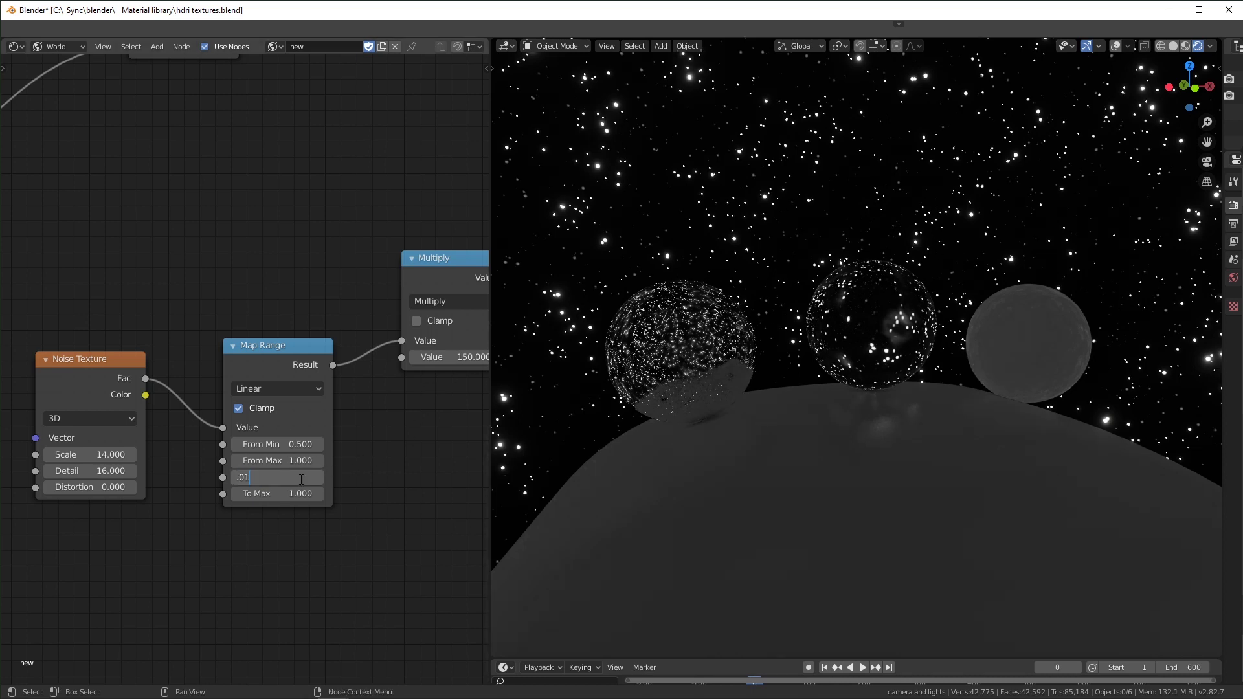
pyautogui.press('Return')
# - Set the noise branch's Map Range To Min to 0.005 and its From Min to 0.28
pyautogui.click(300, 478)
pyautogui.write('.005')
pyautogui.press('Return')
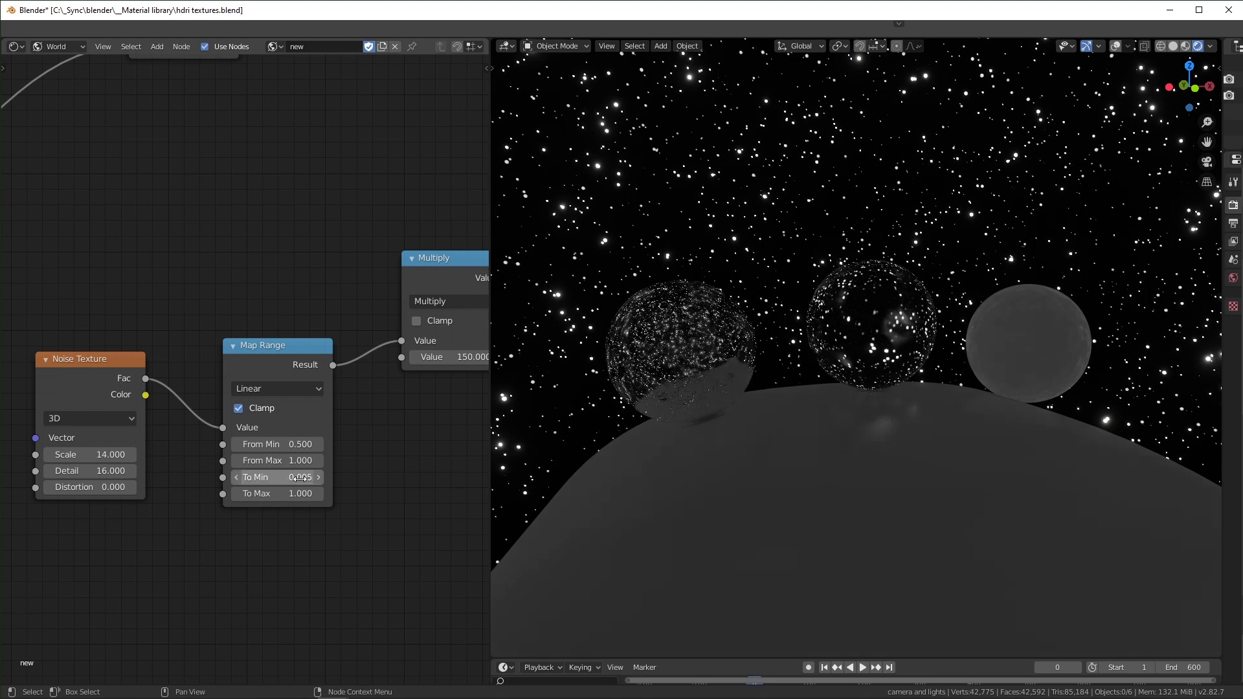
pyautogui.moveTo(943, 377); pyautogui.dragTo(875, 354, button='middle')
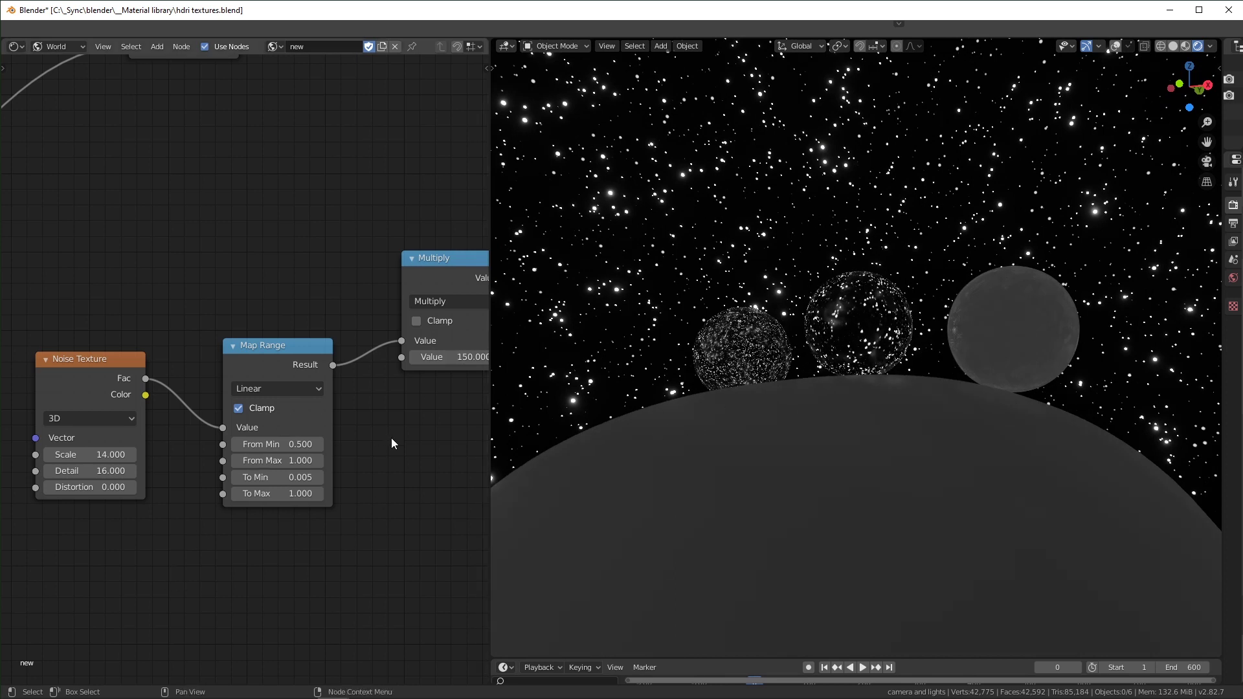
pyautogui.moveTo(391, 438); pyautogui.dragTo(363, 433, button='middle')
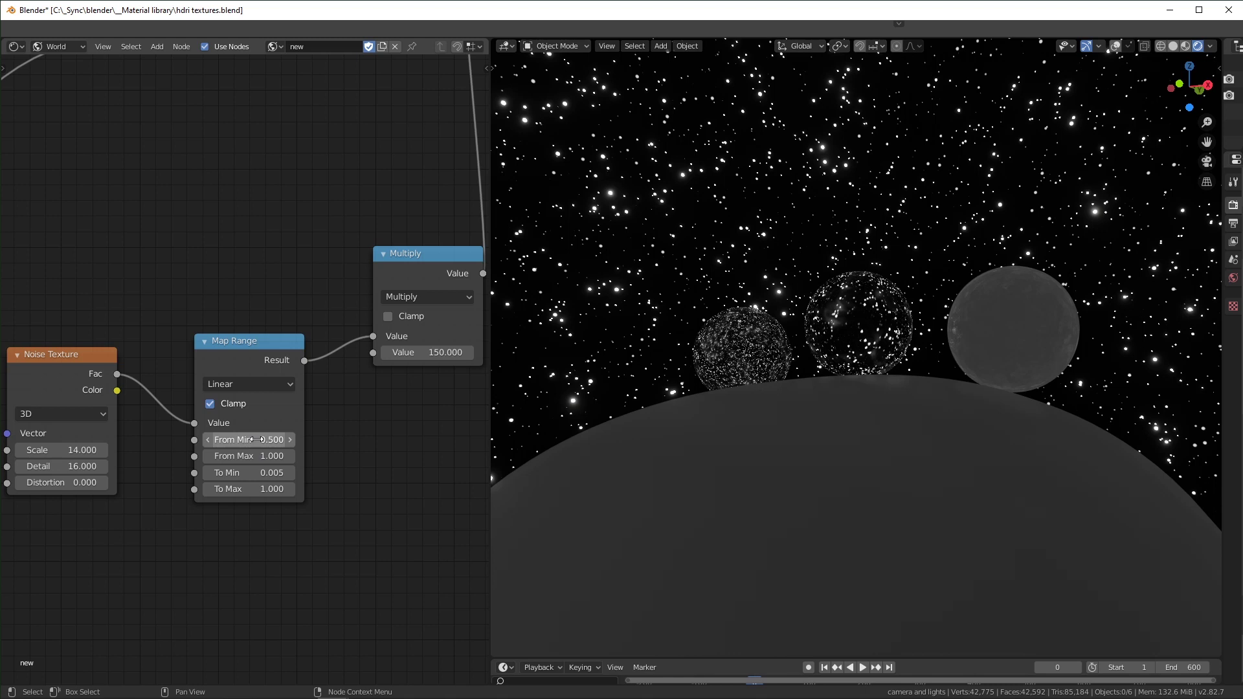
pyautogui.moveTo(253, 440)
pyautogui.keyDown('shift'); pyautogui.mouseDown()
pyautogui.moveTo(269, 439)
pyautogui.moveTo(243, 439)
pyautogui.mouseUp(); pyautogui.keyUp('shift')
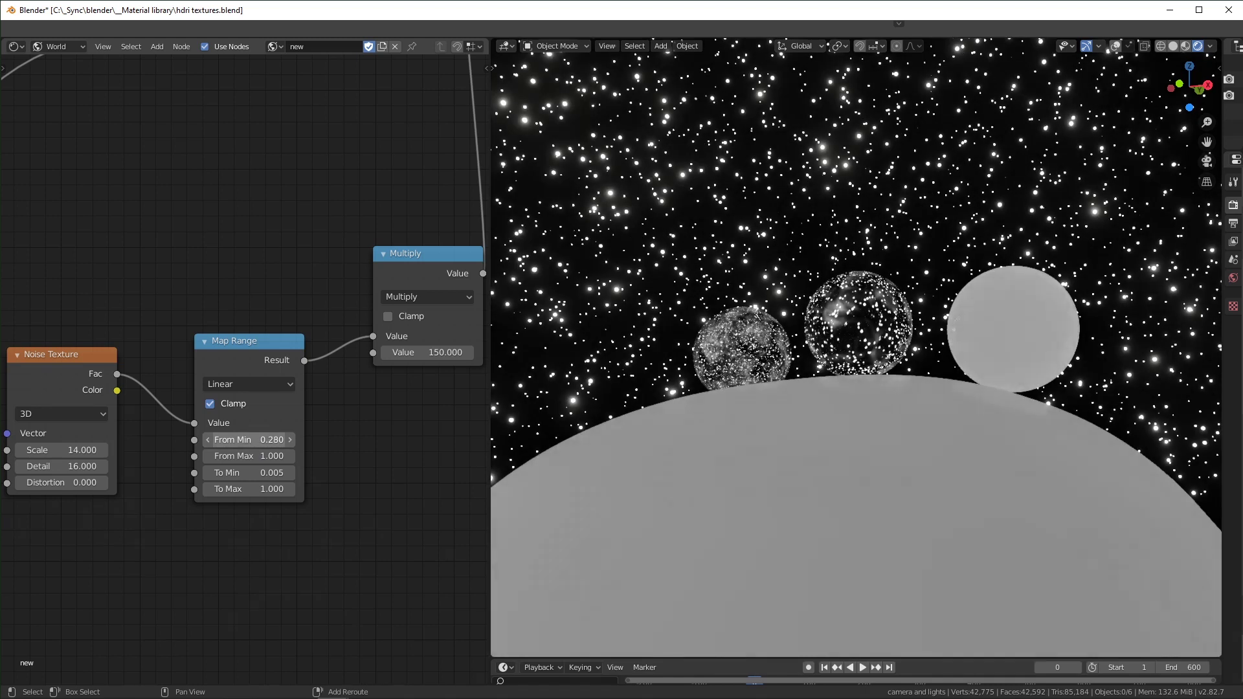
# - Maximize the node editor and frame the entire world node tree
pyautogui.hotkey('ctrl', 'space')
pyautogui.press('Home')
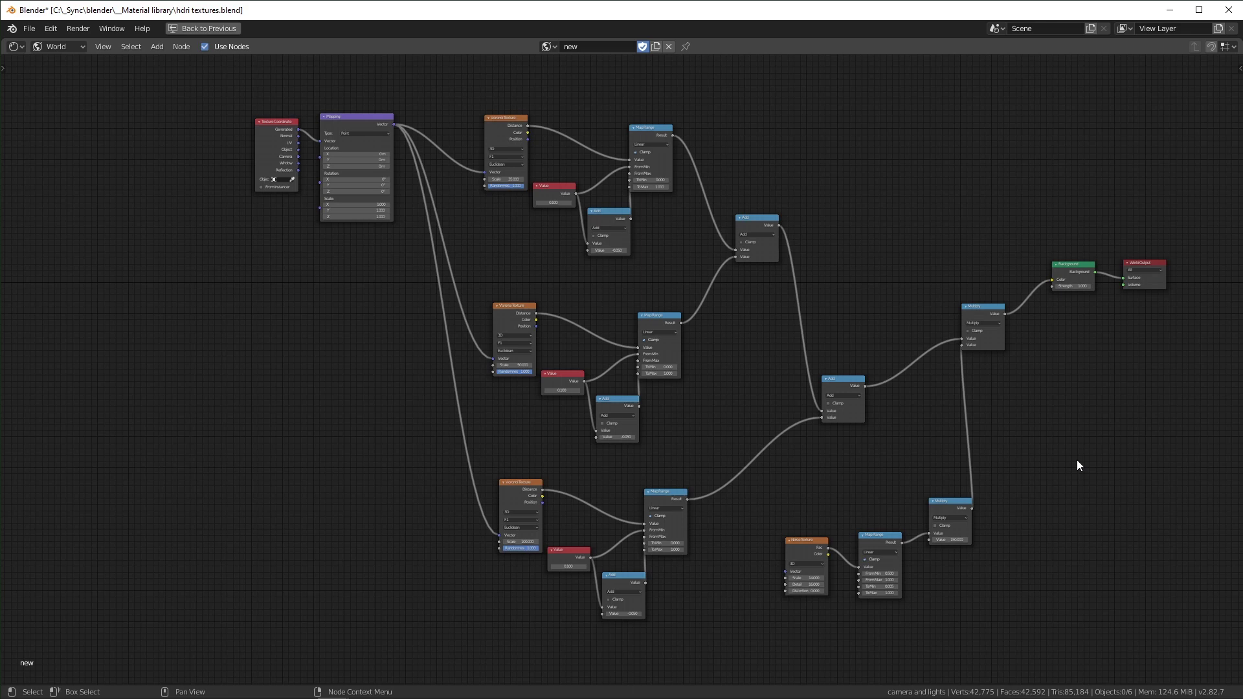